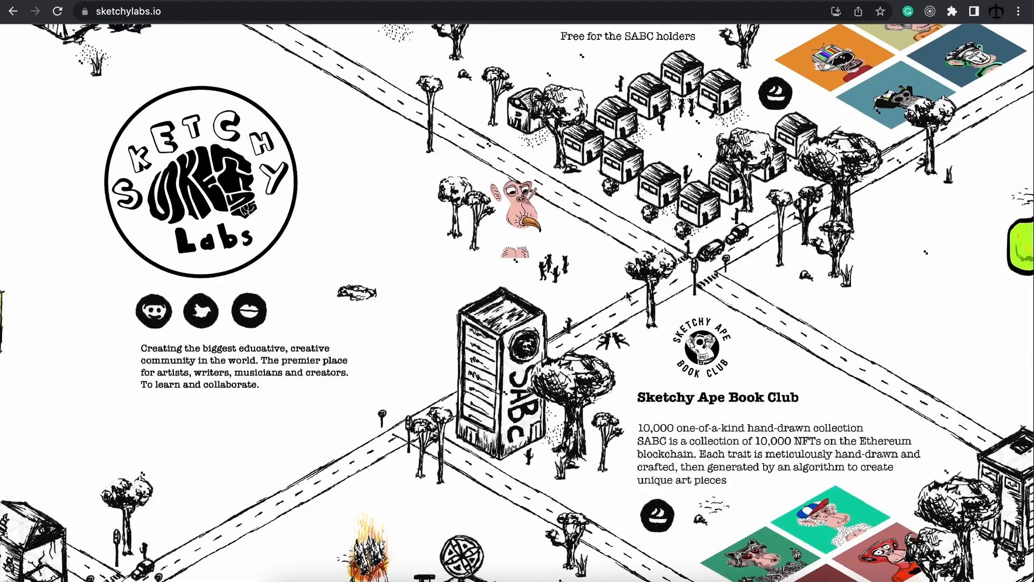
Step: Pan the Sketchy Labs city map, then scroll down to the Sketchy Ape Book Club items on OpenSea
drag(625, 296, 605, 291)
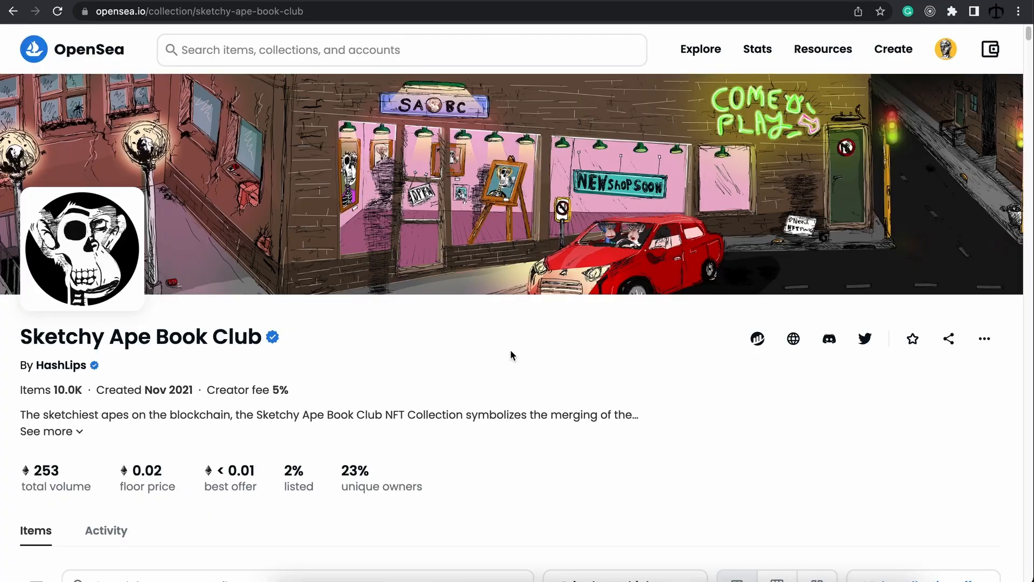
scroll(513, 350, down, 8)
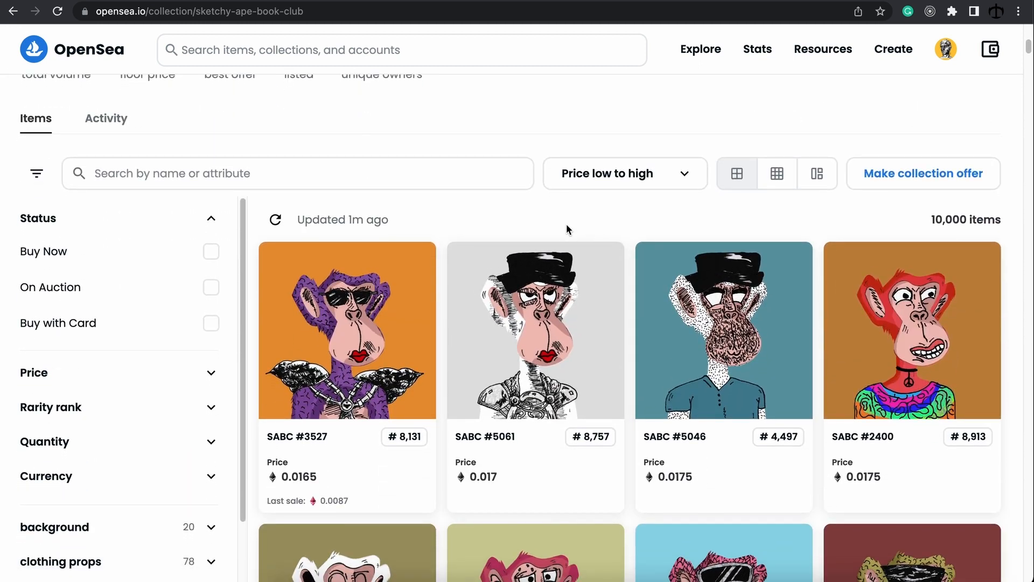
Step: Scroll back up the Sketchy Ape Book Club collection page on OpenSea
scroll(567, 230, up, 8)
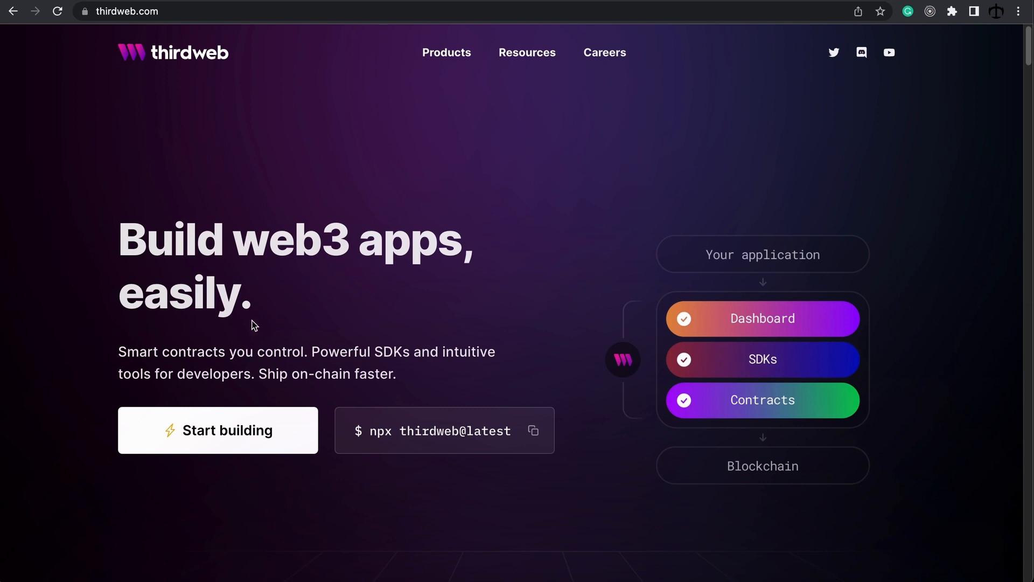
Step: Go to thirdweb's Contracts list of prebuilt contracts via Start building
click(226, 443)
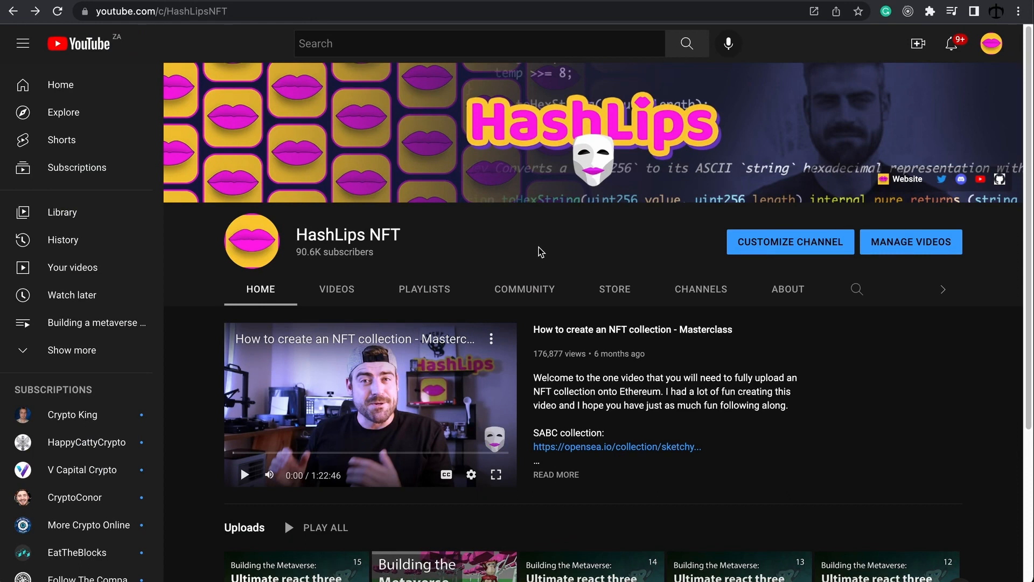
Step: Browse the HashLips NFT channel's playlists, including thirdweb with HashLips
click(426, 286)
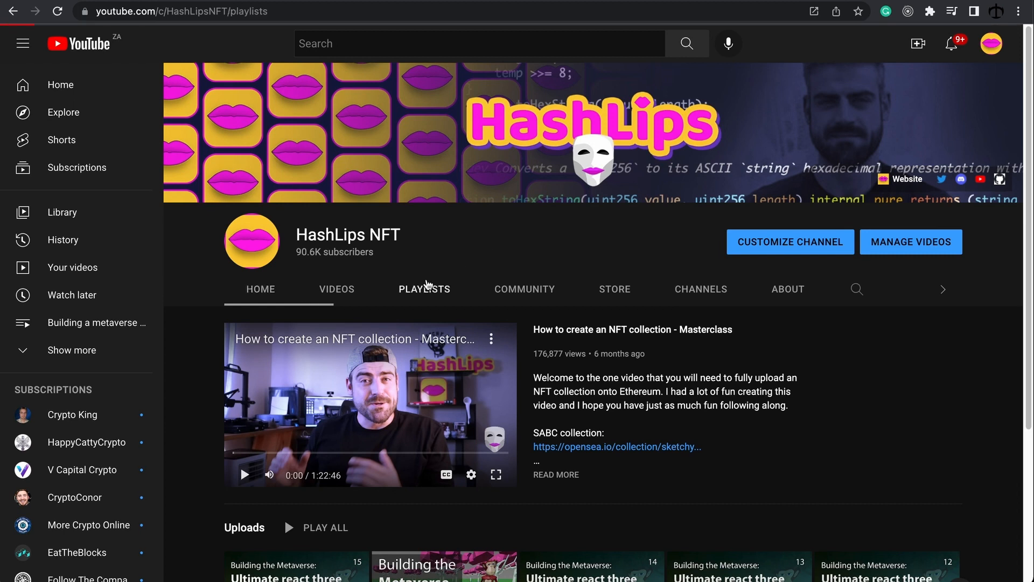
scroll(449, 287, down, 2)
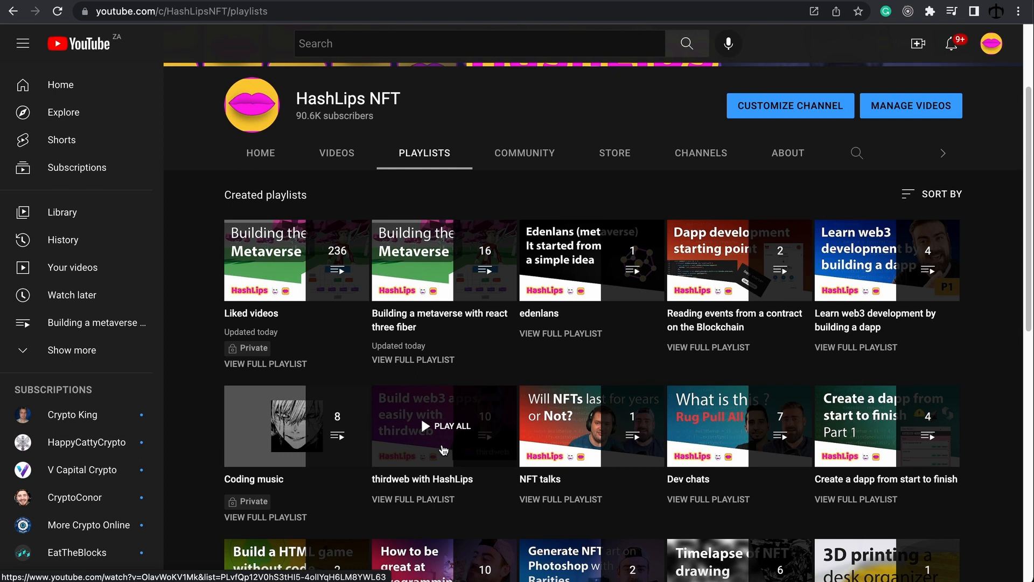
scroll(443, 450, up, 3)
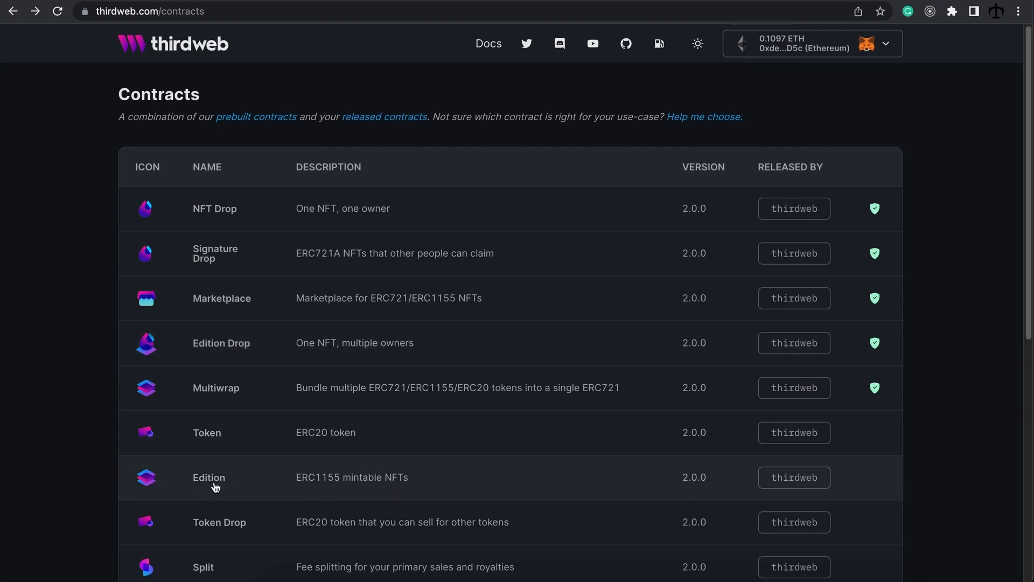
Step: Start an Edition Drop named More Blue, symbol MOBU, with its description and artwork
click(242, 350)
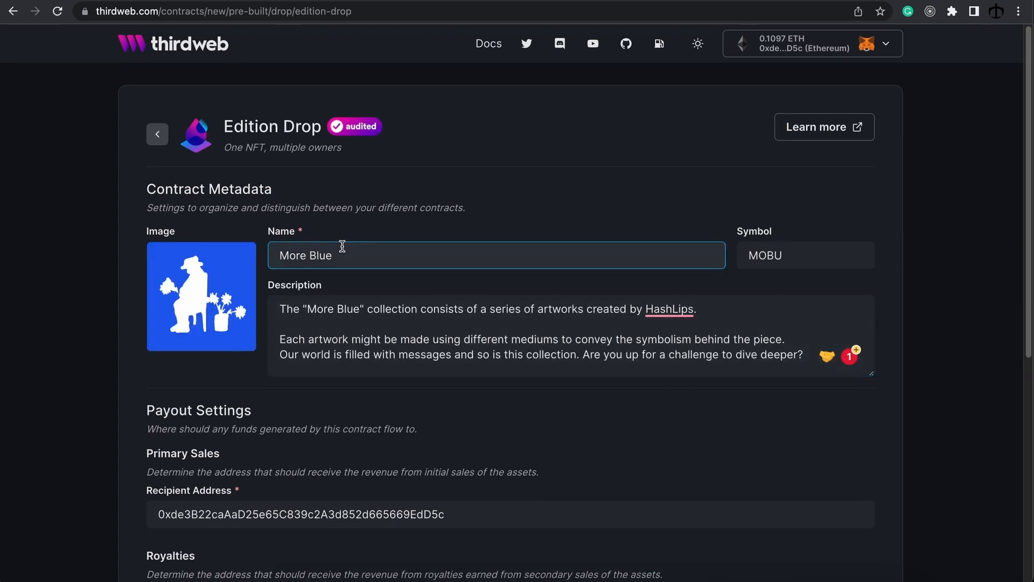
click(341, 253)
click(813, 263)
click(406, 317)
click(234, 282)
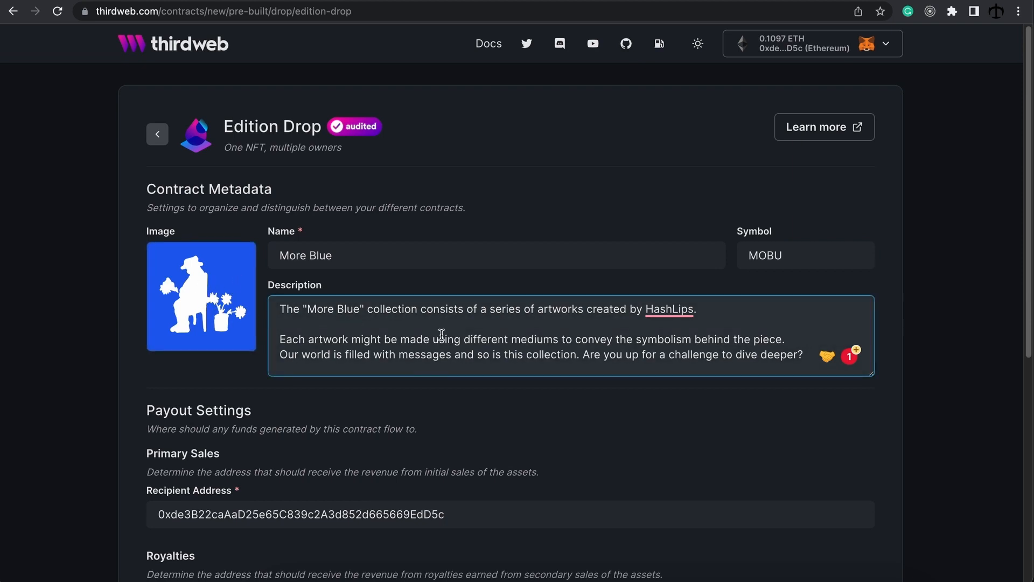
scroll(486, 397, down, 5)
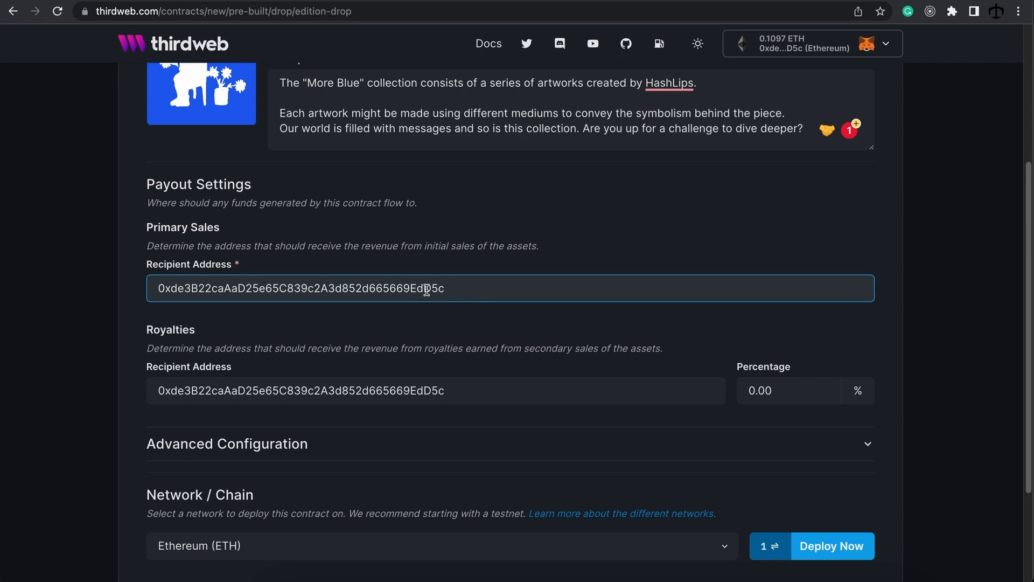
Step: Set the primary sales and royalty recipients to the connected wallet, then bring up the network choices
double_click(426, 290)
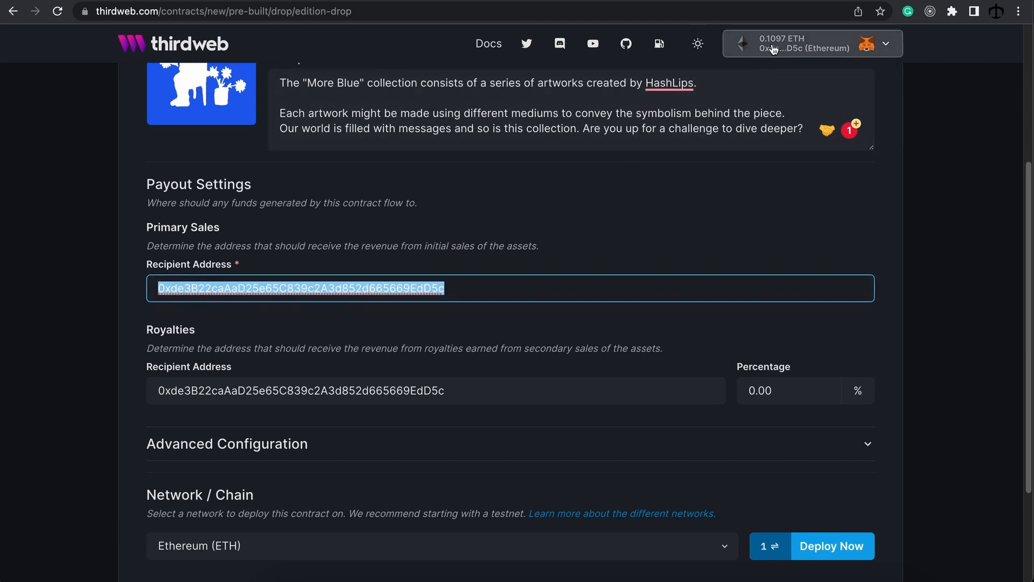
click(474, 289)
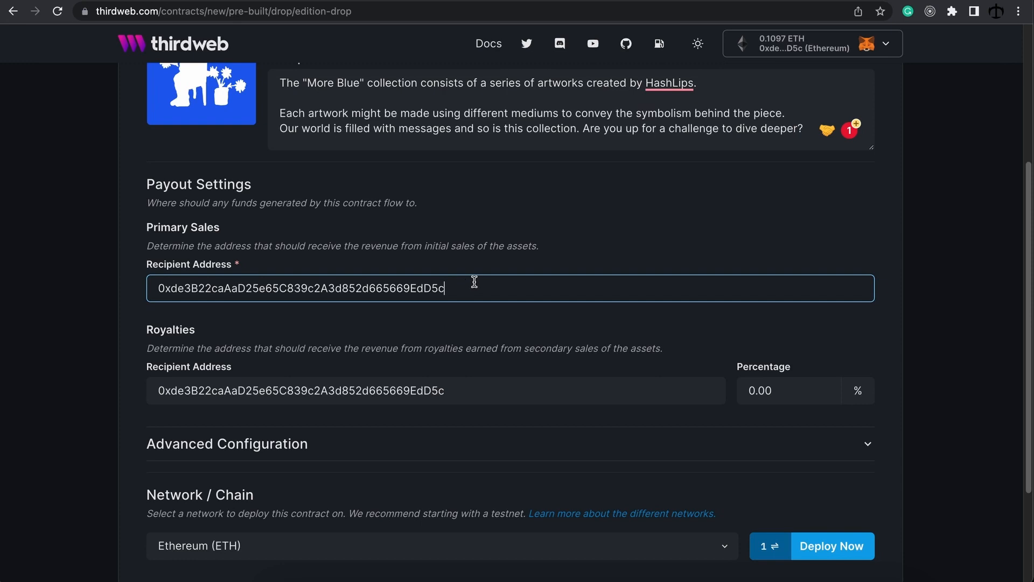
click(470, 395)
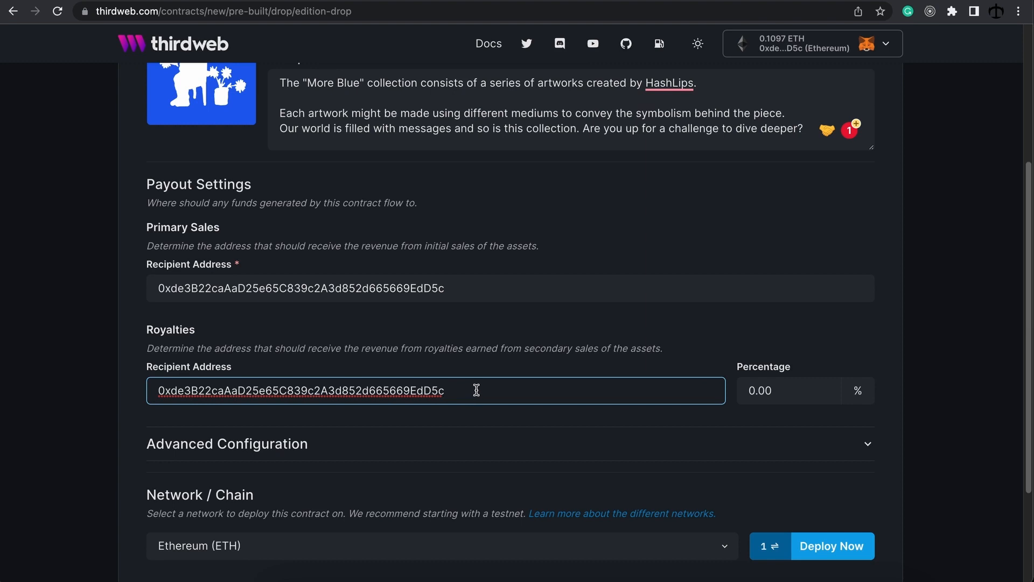
scroll(476, 393, down, 3)
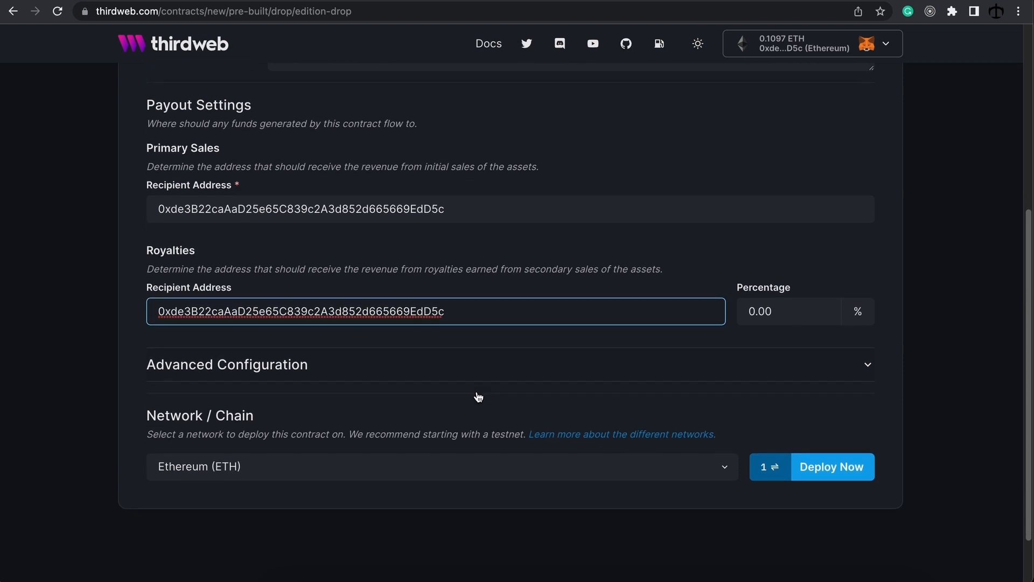
click(603, 531)
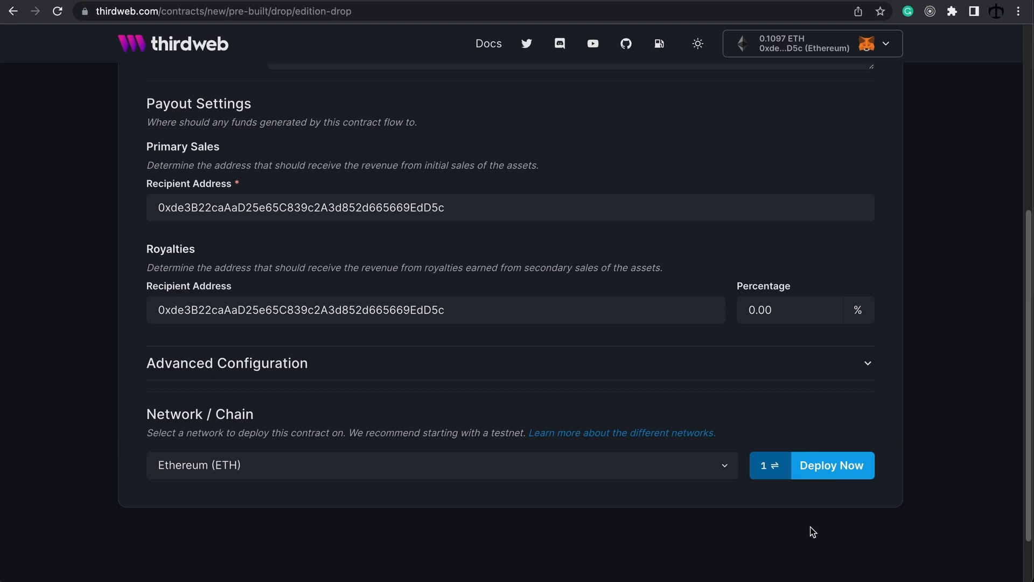
click(672, 469)
Step: Deploy More Blue on Ethereum, approve it in MetaMask, and copy the new contract address
click(671, 470)
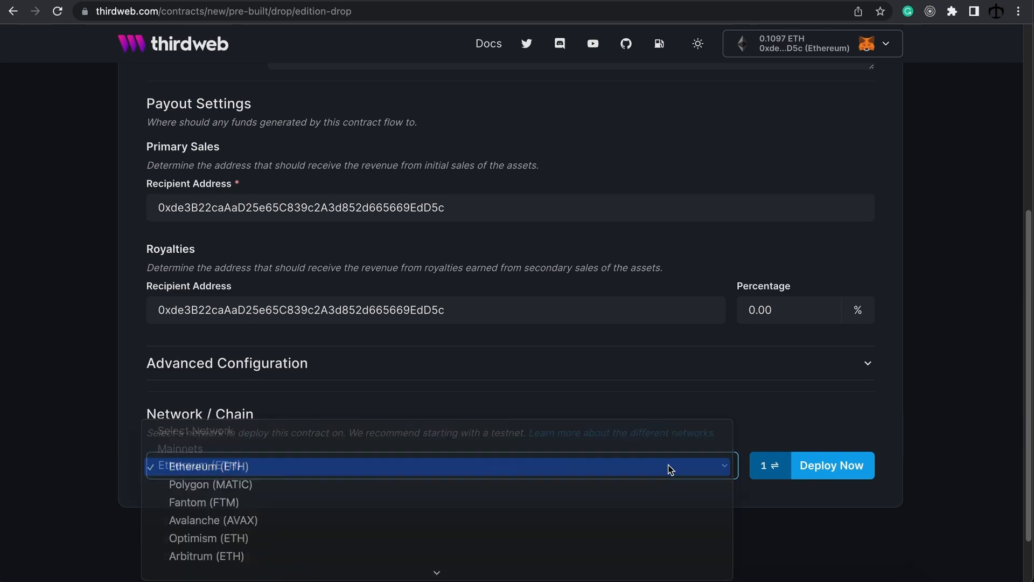
click(838, 471)
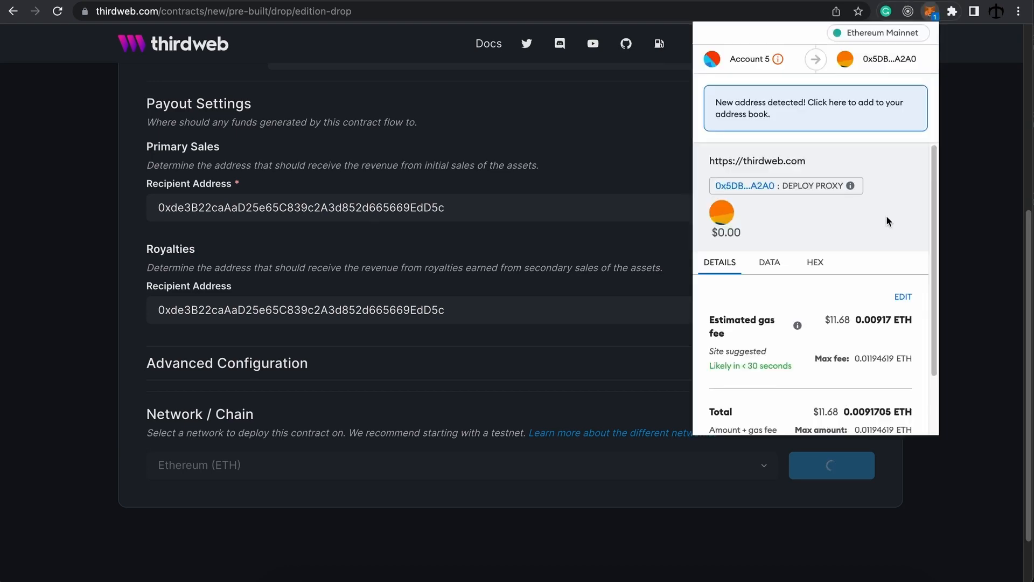
scroll(885, 219, down, 2)
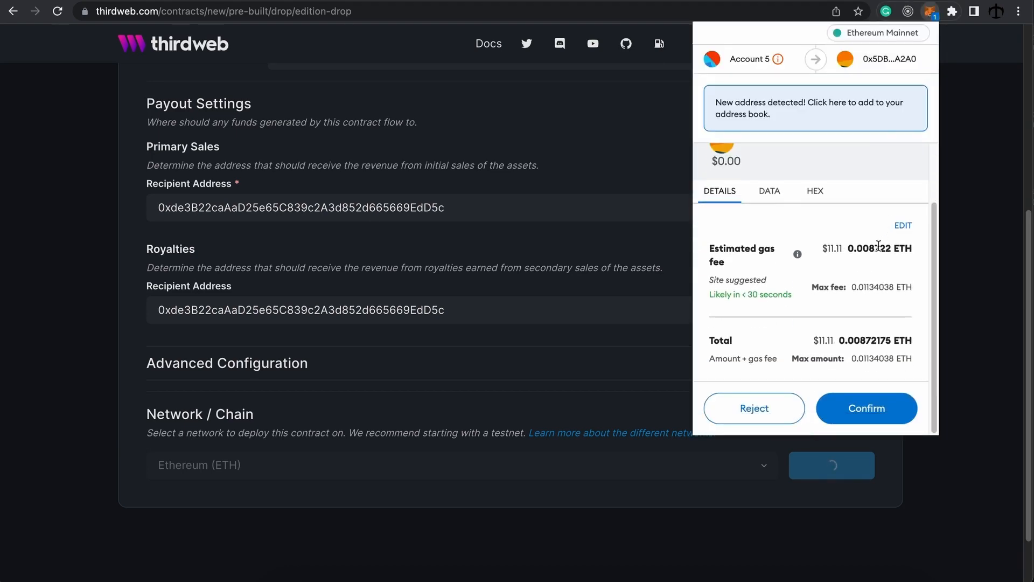
click(876, 416)
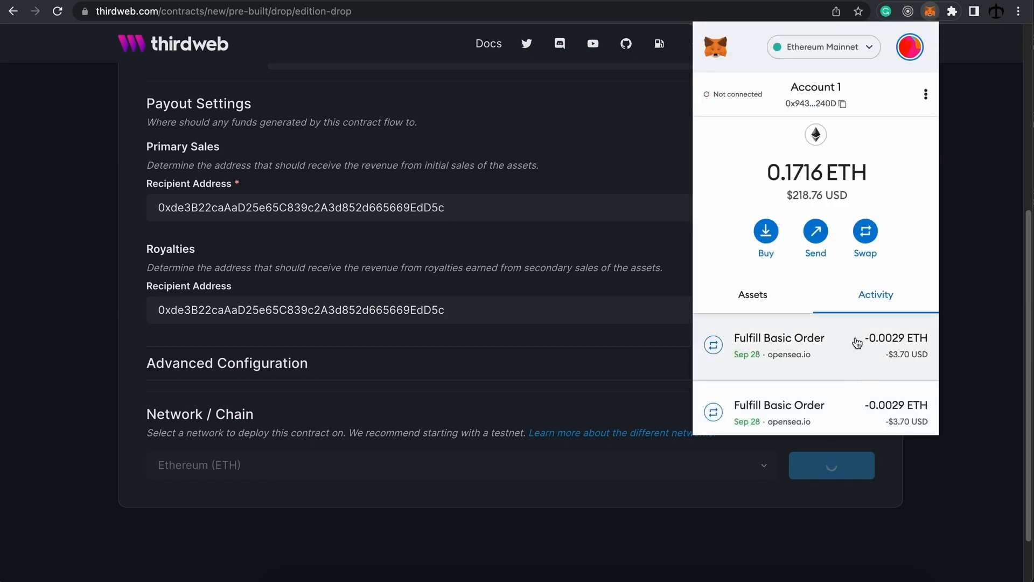
click(968, 358)
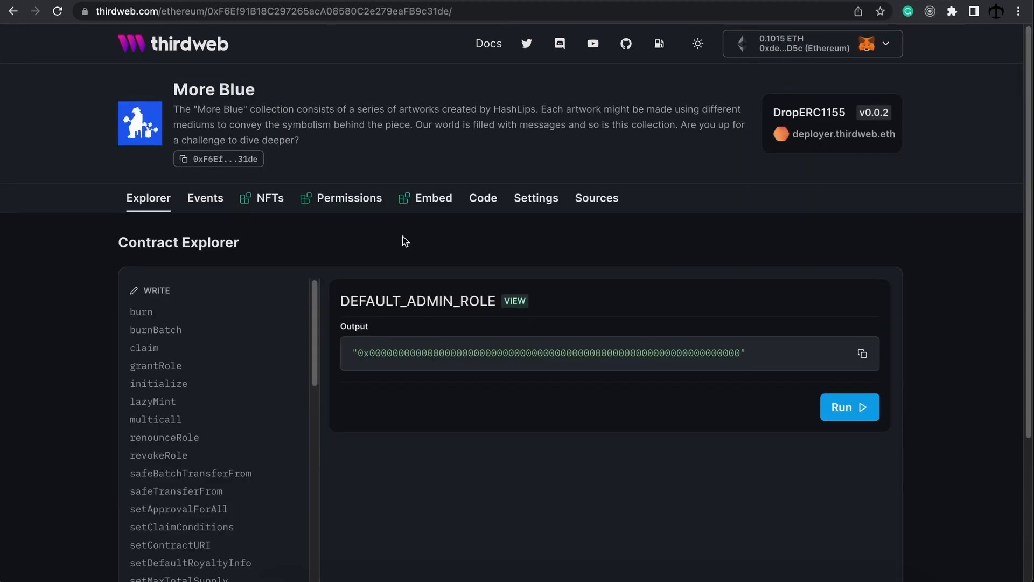
click(216, 161)
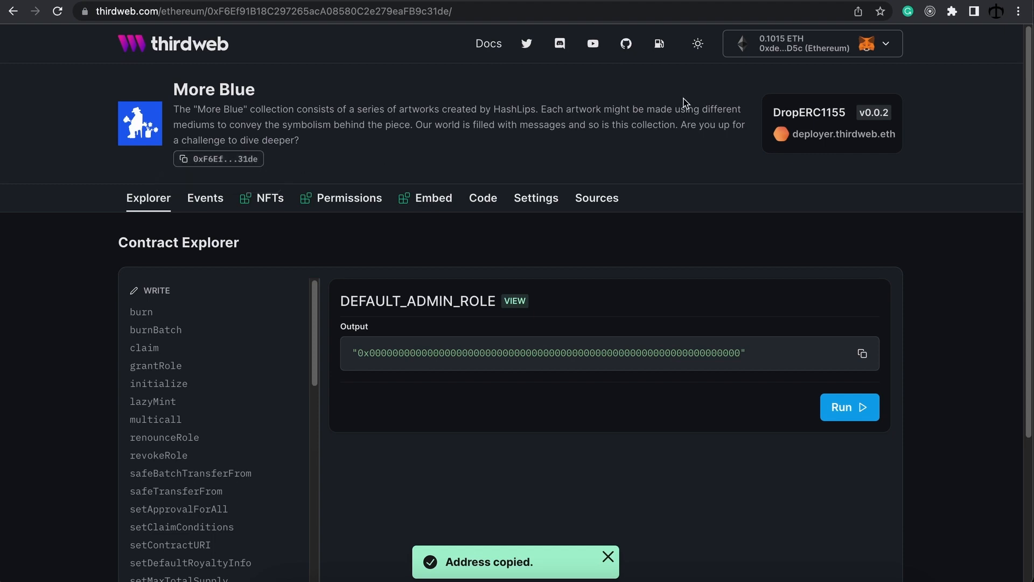
click(916, 1)
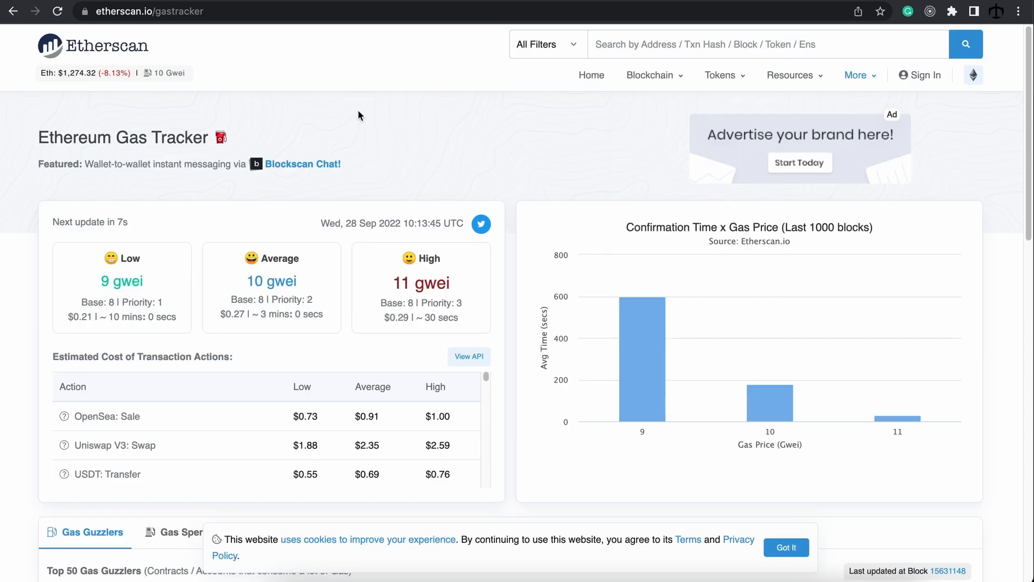
Step: Search Etherscan for the pasted More Blue contract address and review its empty transaction list
click(611, 44)
key(ctrl+v)
key(Return)
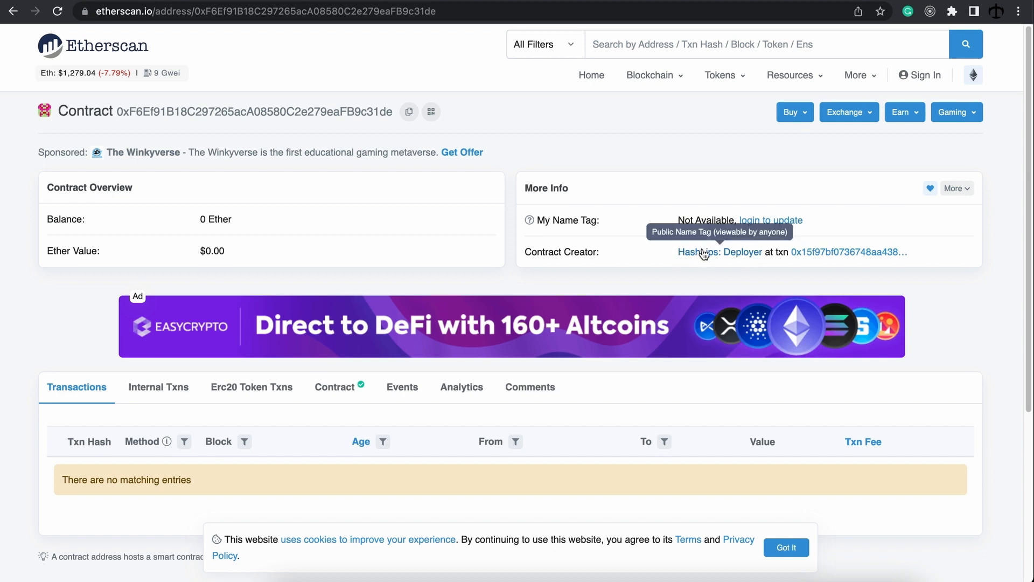
scroll(277, 229, down, 2)
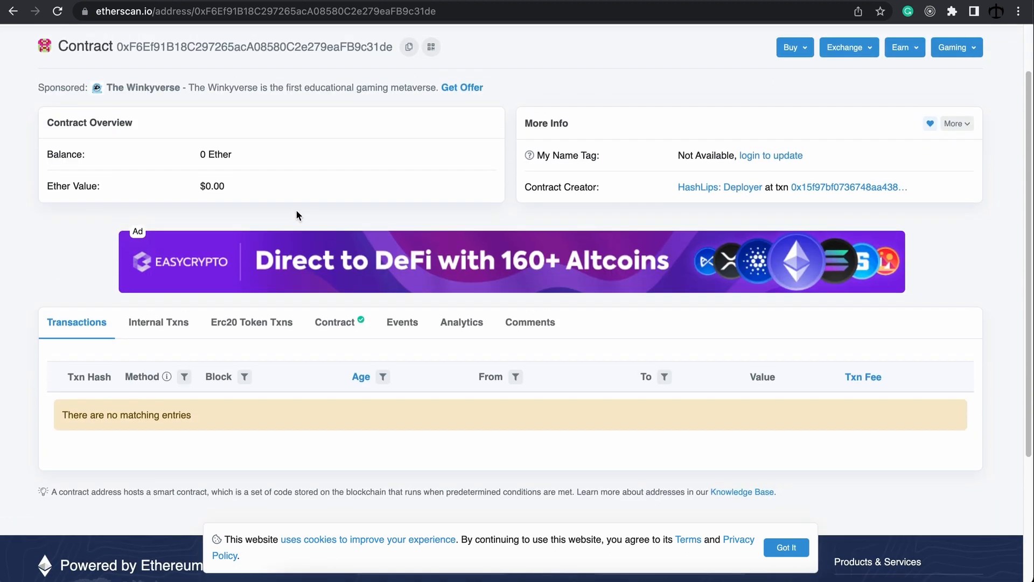
scroll(295, 214, up, 2)
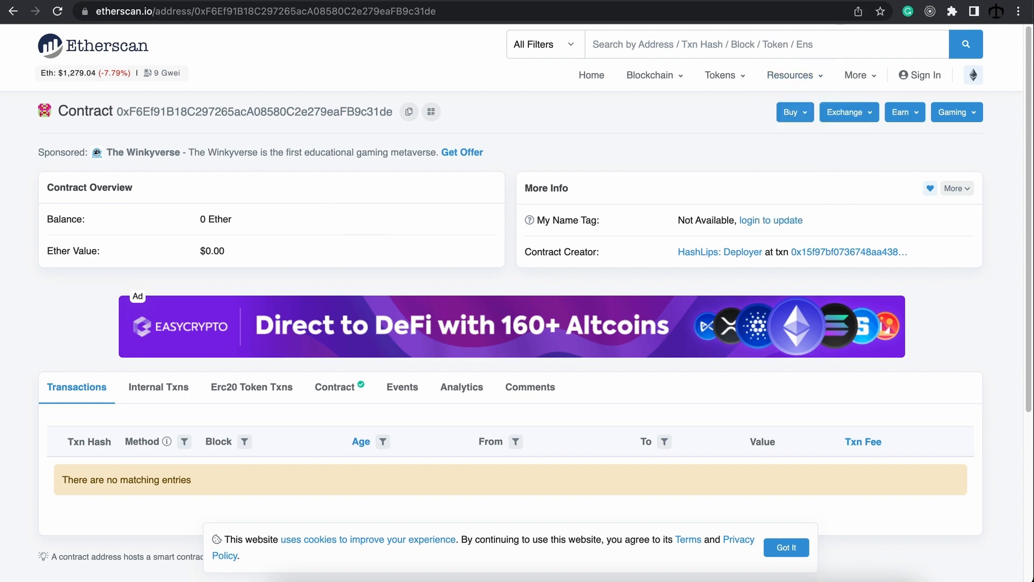
key(ctrl+shift+Tab)
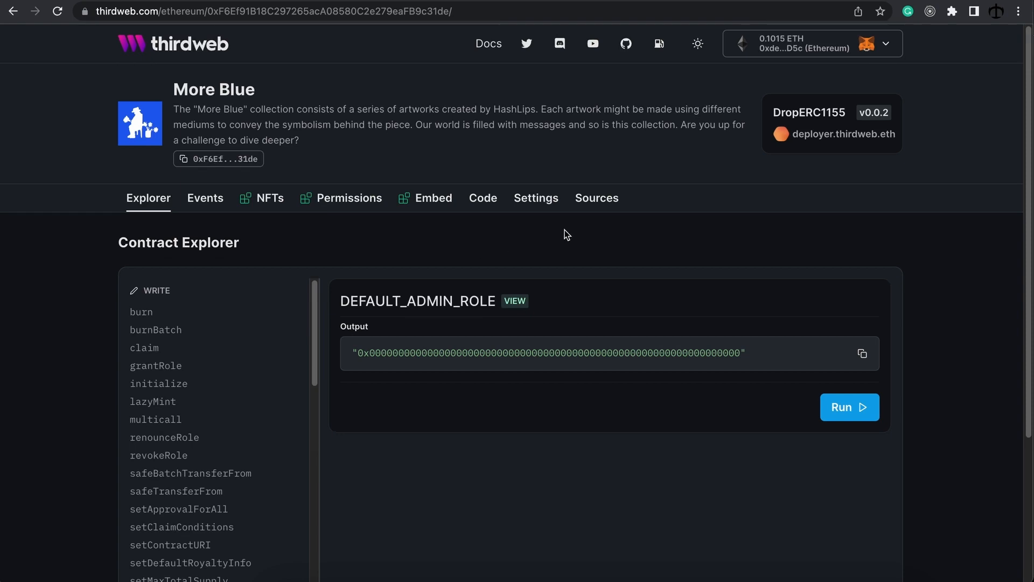
click(808, 1)
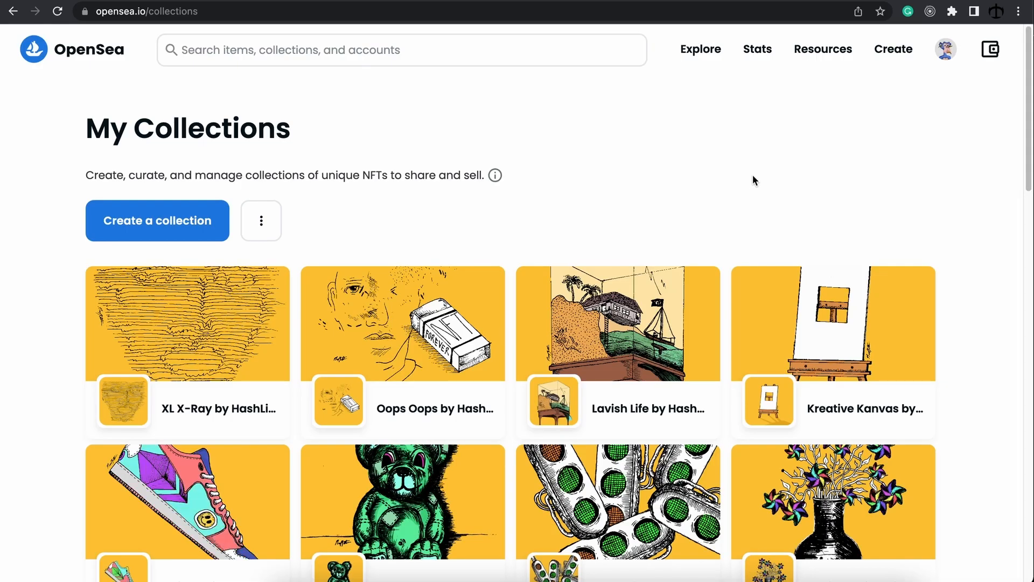
mouse_move(949, 57)
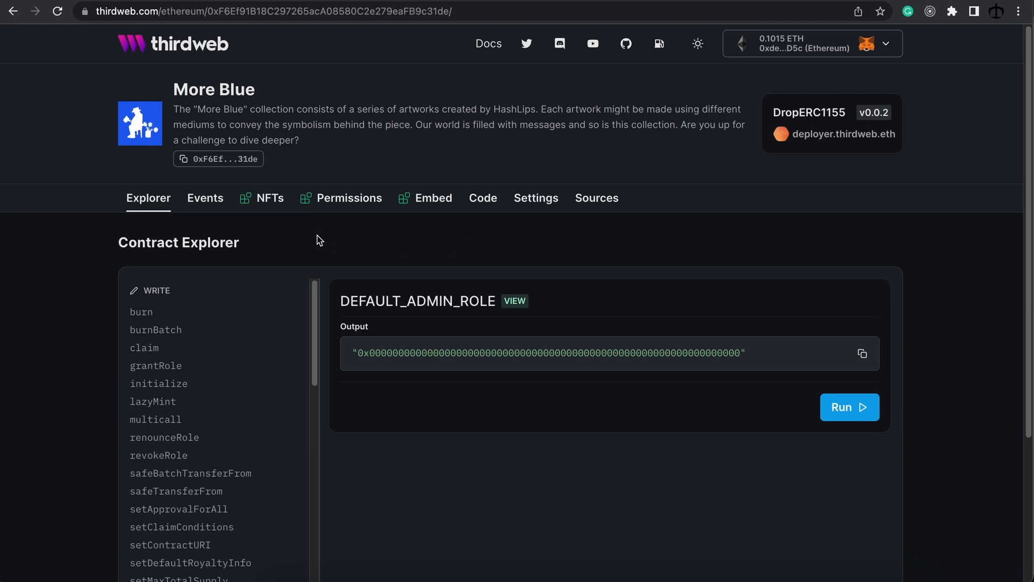
click(267, 198)
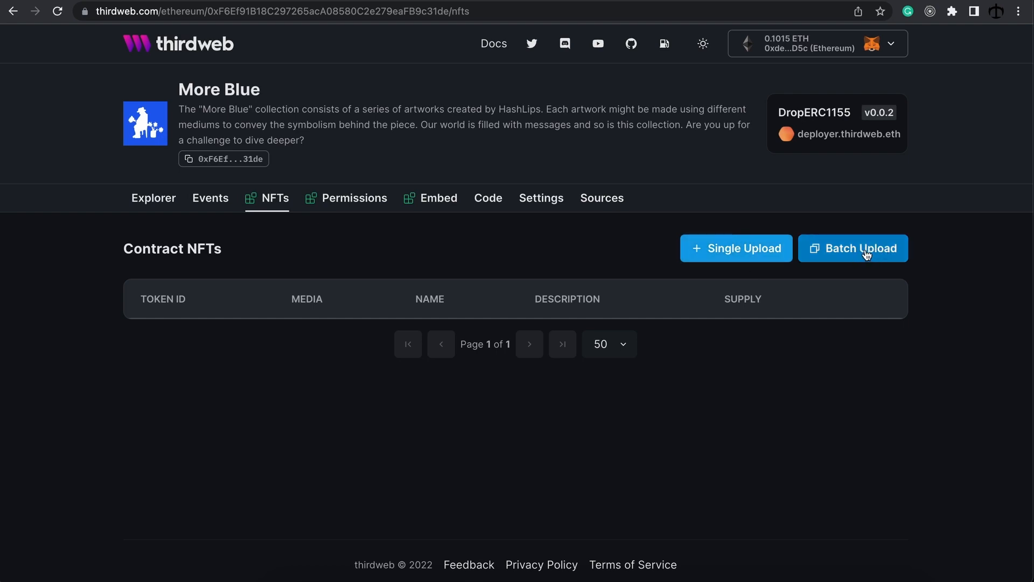
Step: Start a Single Upload mint from the More Blue drop's NFTs page
click(724, 253)
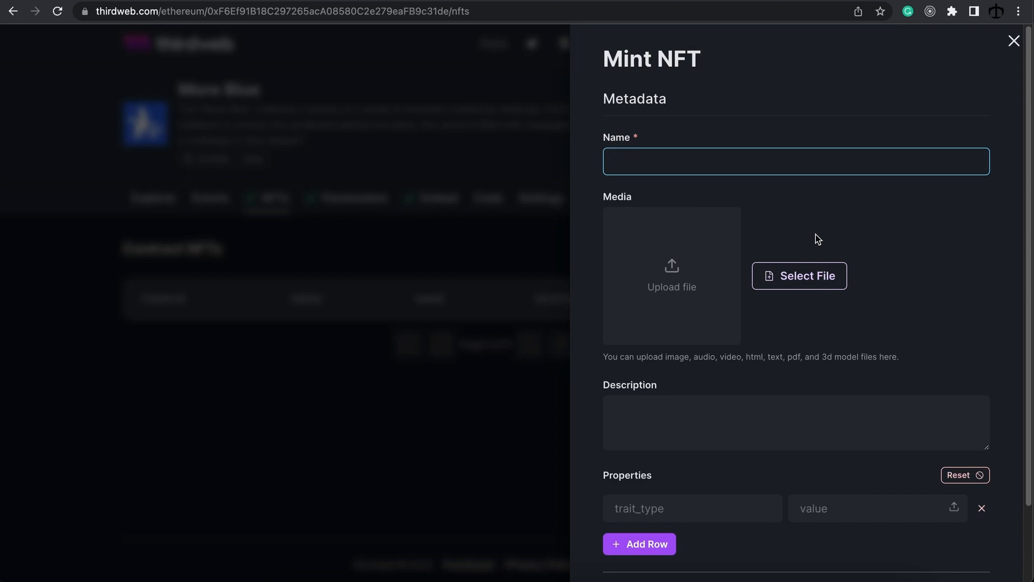
click(810, 332)
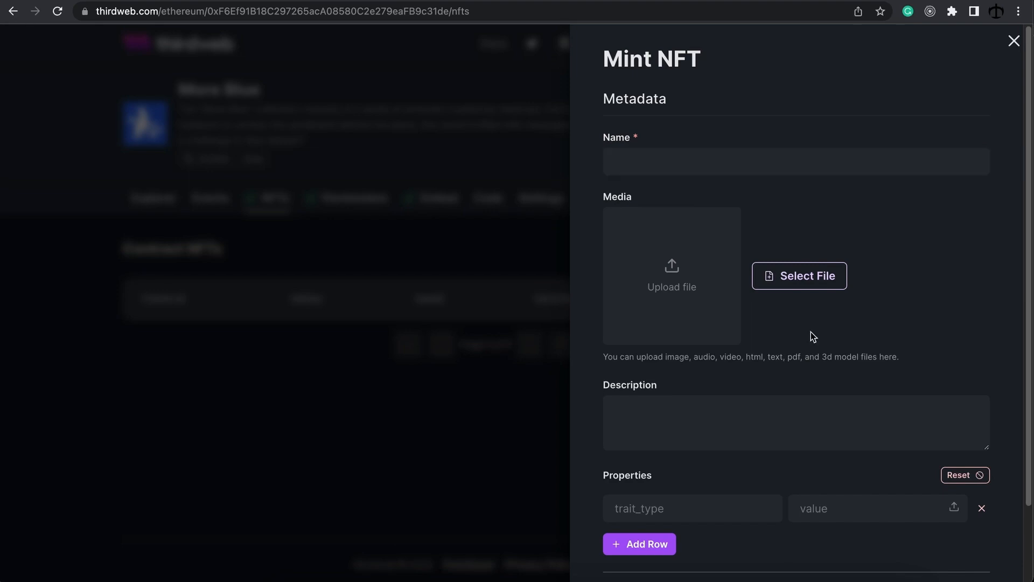
Step: Go through the Mint NFT form's name, description and property trait/value fields
click(663, 166)
click(690, 416)
scroll(693, 419, down, 1)
scroll(693, 419, down, 2)
click(686, 412)
click(835, 418)
click(707, 419)
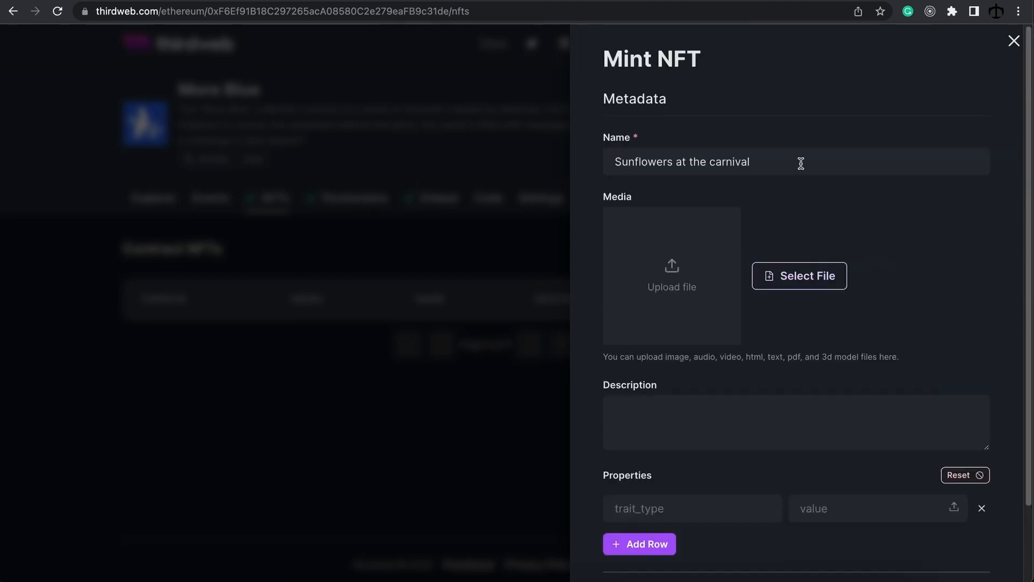
click(801, 162)
Step: Attach index.html as the NFT media and the Sunflowers at the carnival image as cover
click(771, 286)
click(306, 152)
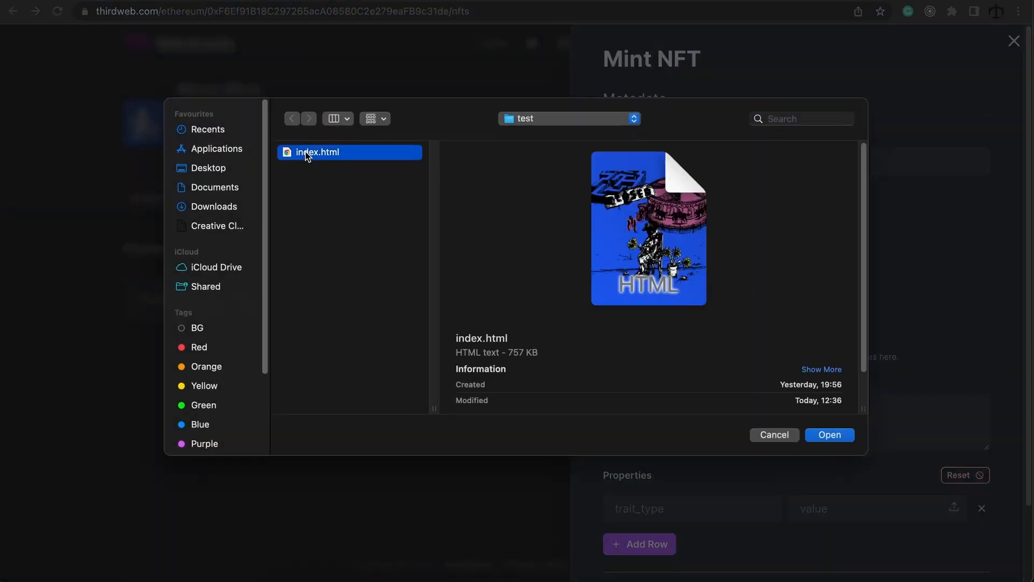
click(829, 436)
scroll(949, 321, down, 1)
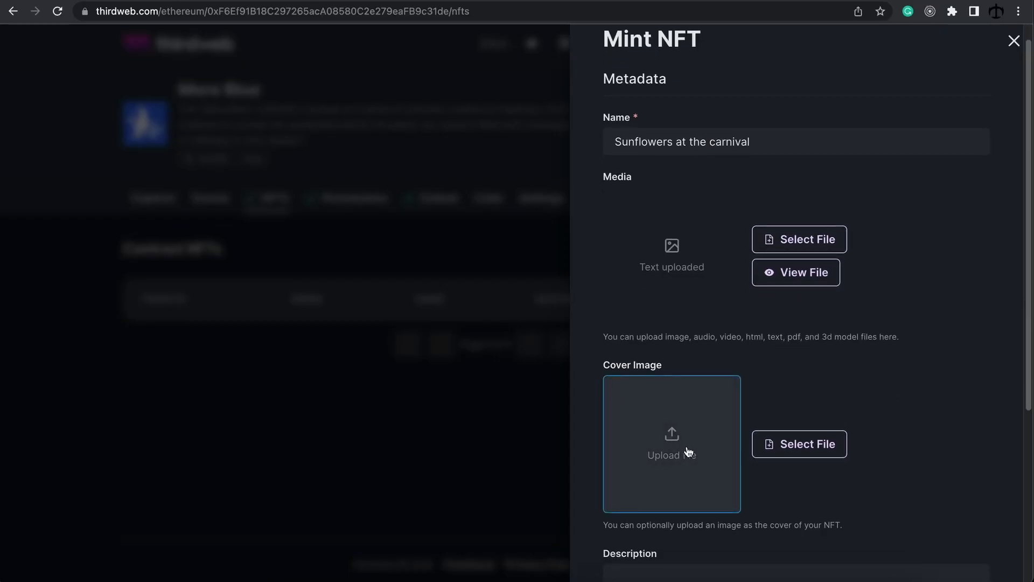
click(775, 452)
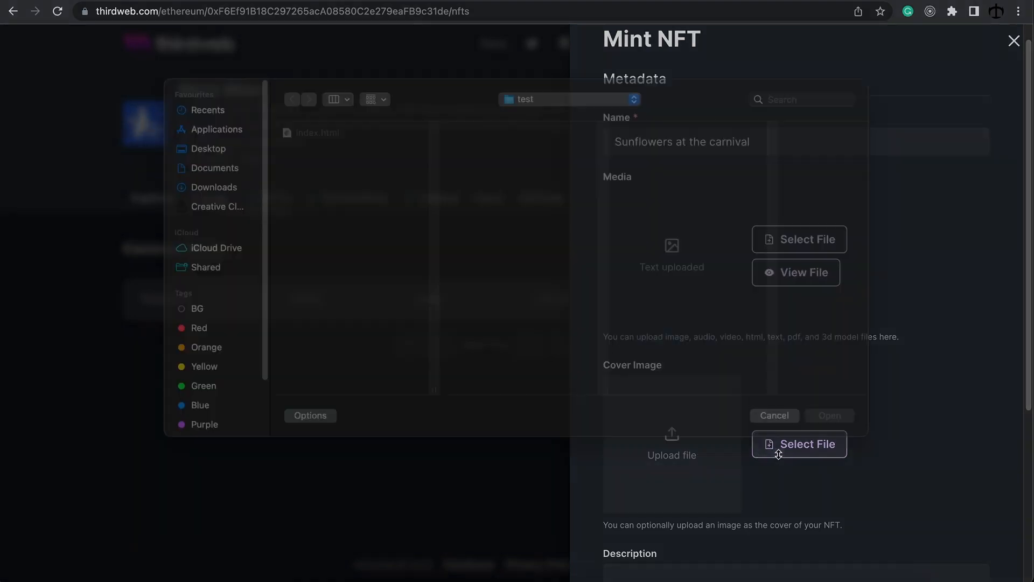
click(233, 170)
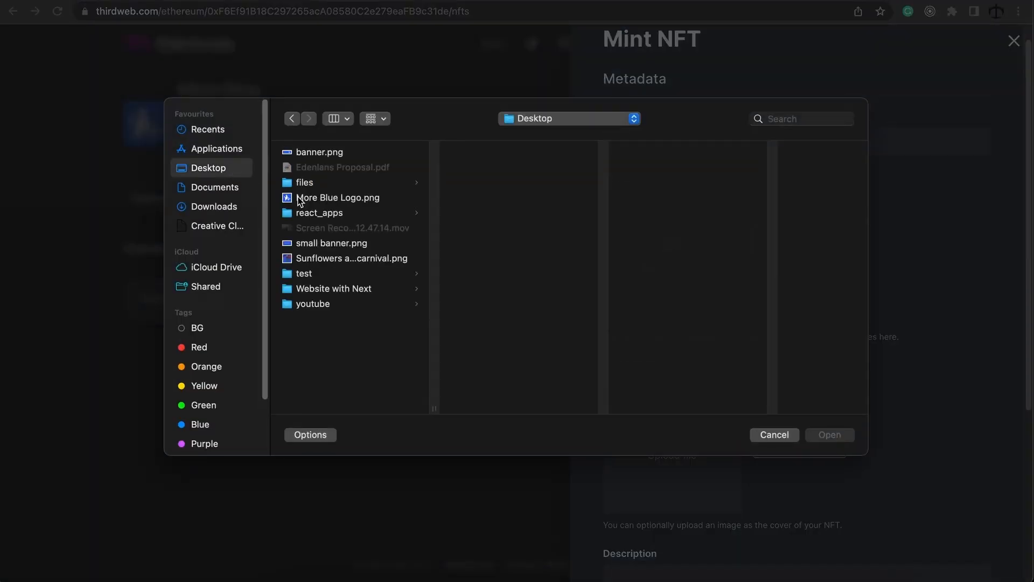
click(329, 257)
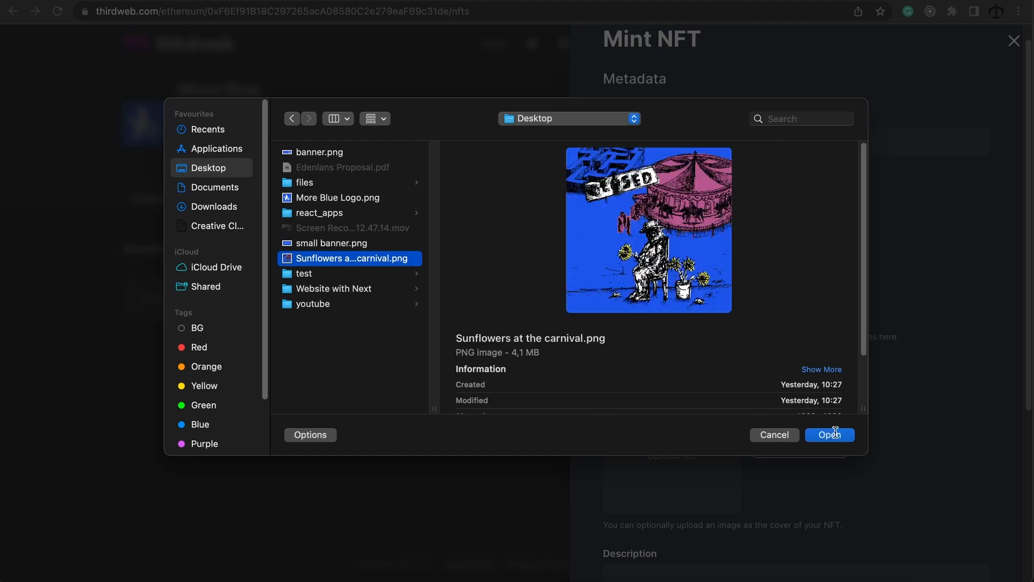
click(830, 435)
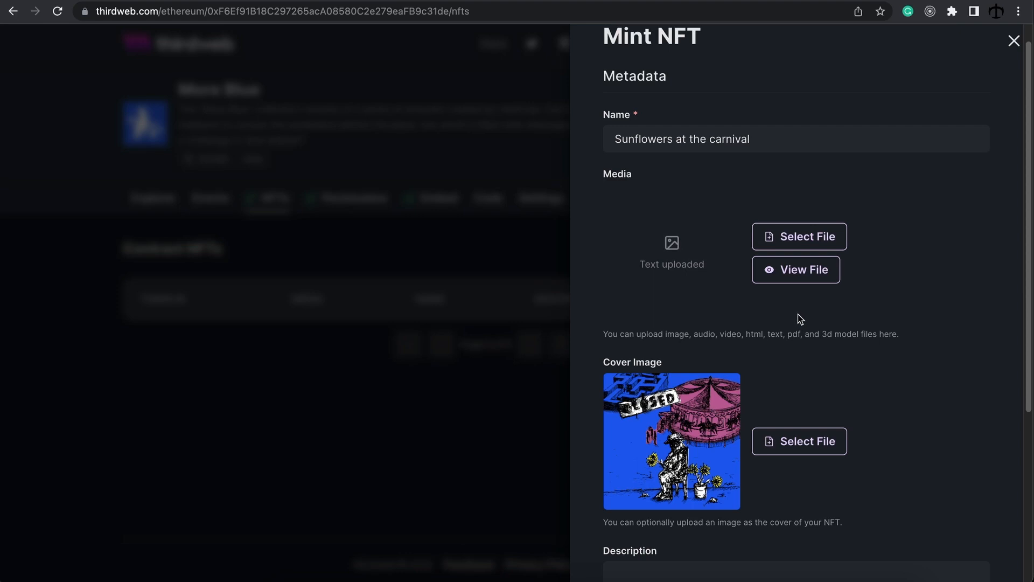
Step: Paste the NFT description and check the property fields
scroll(801, 319, down, 1)
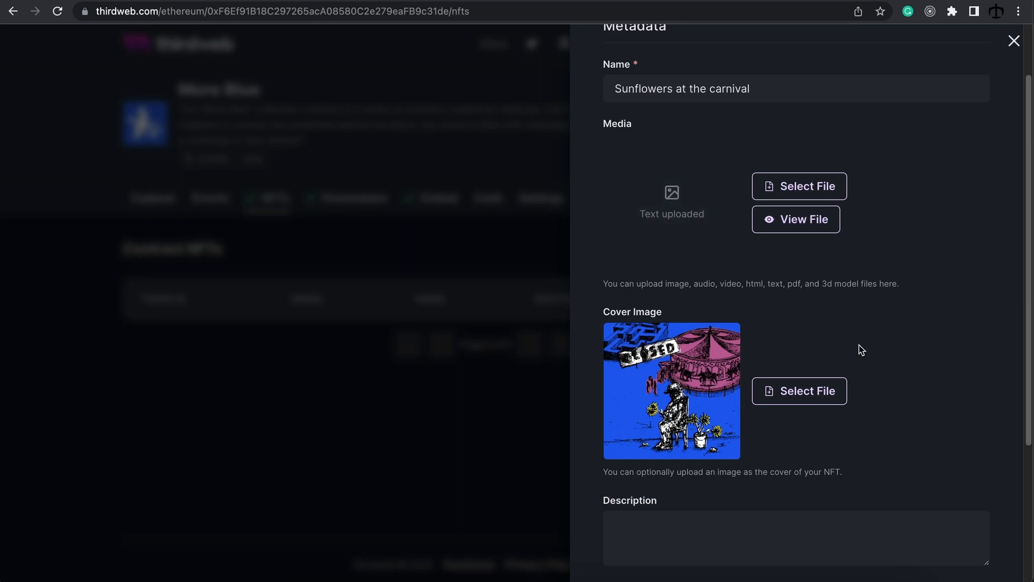
scroll(860, 350, down, 5)
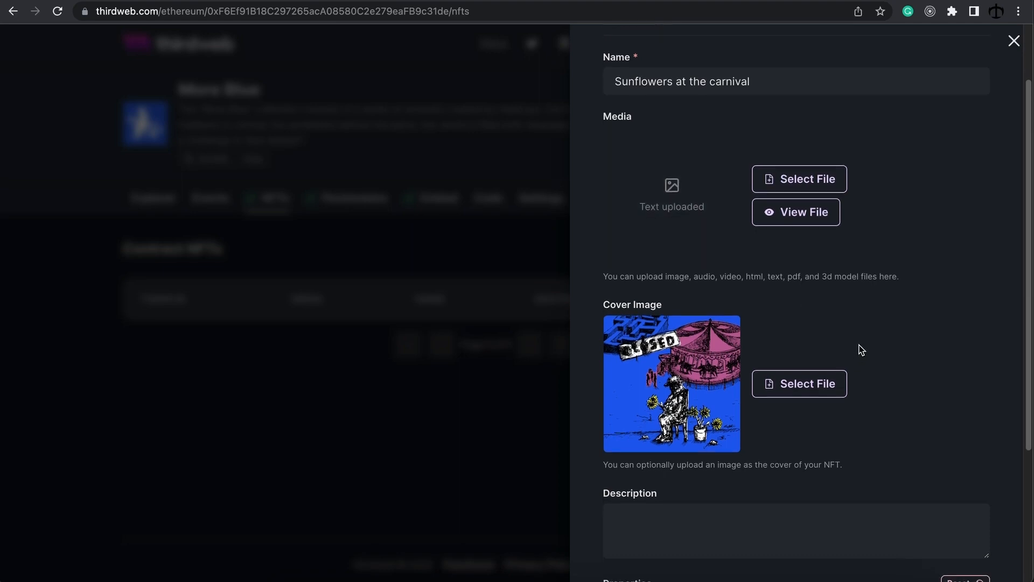
click(892, 345)
text(You experience it all when selling sunflowers at the carnival.)
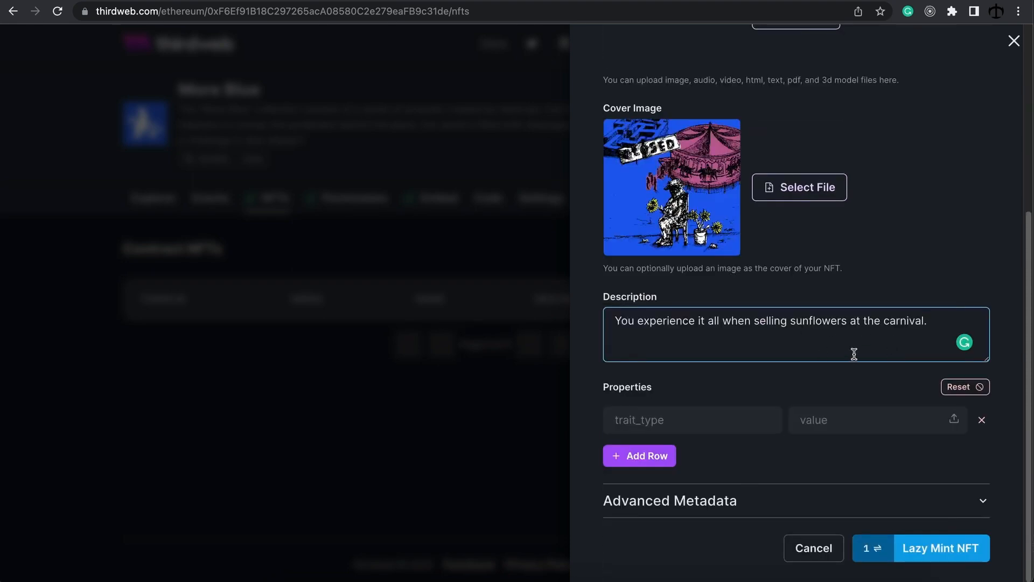
click(838, 473)
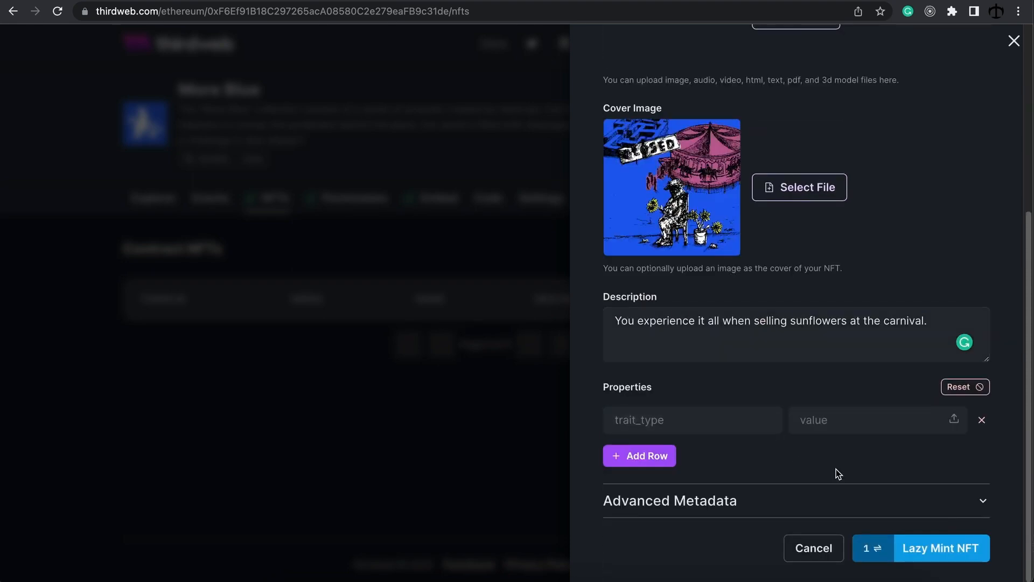
click(770, 419)
click(755, 452)
Step: Review Advanced Metadata background colour and external URL, then lazy-mint the NFT
click(741, 500)
scroll(767, 433, down, 3)
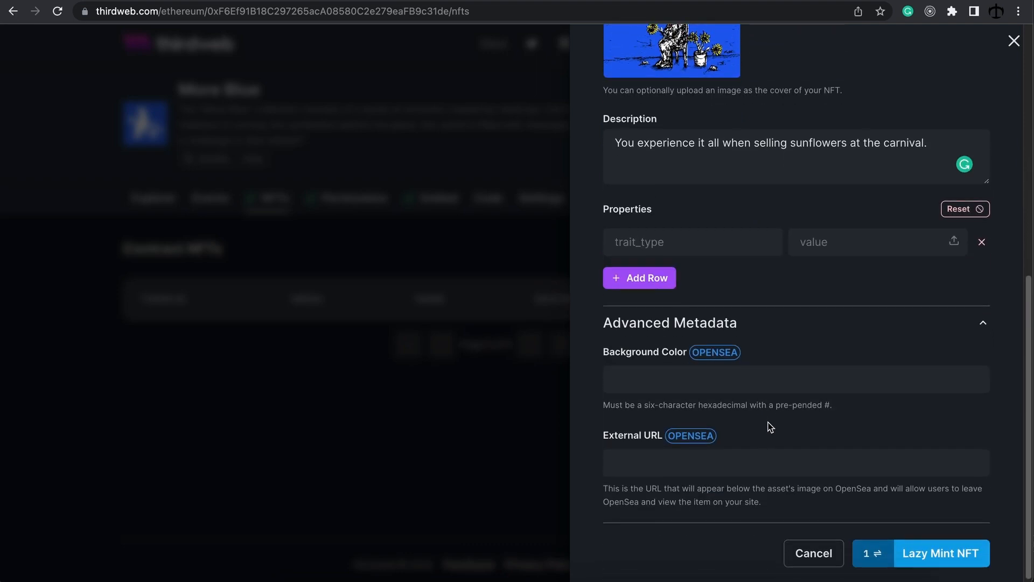
click(741, 377)
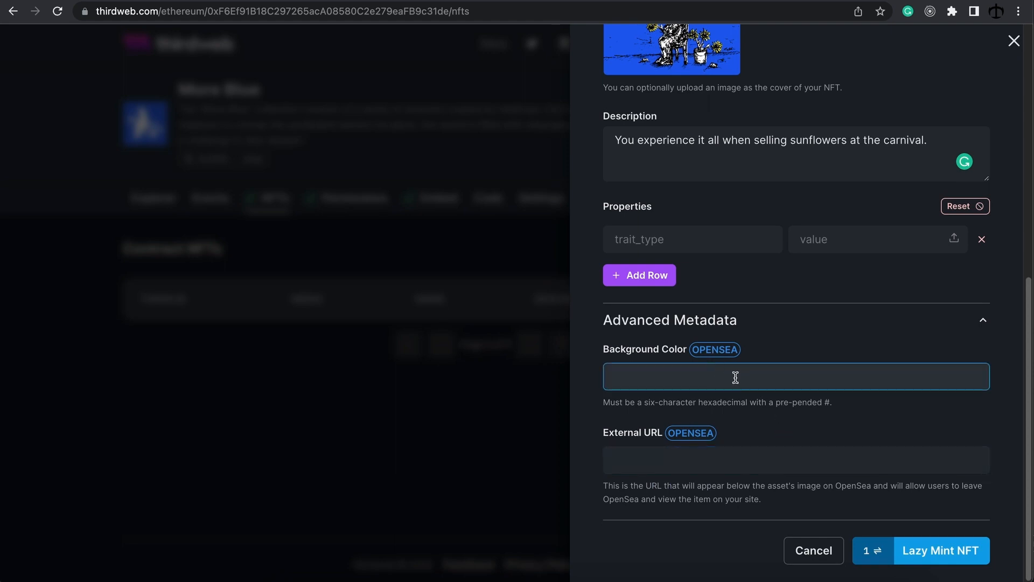
click(714, 469)
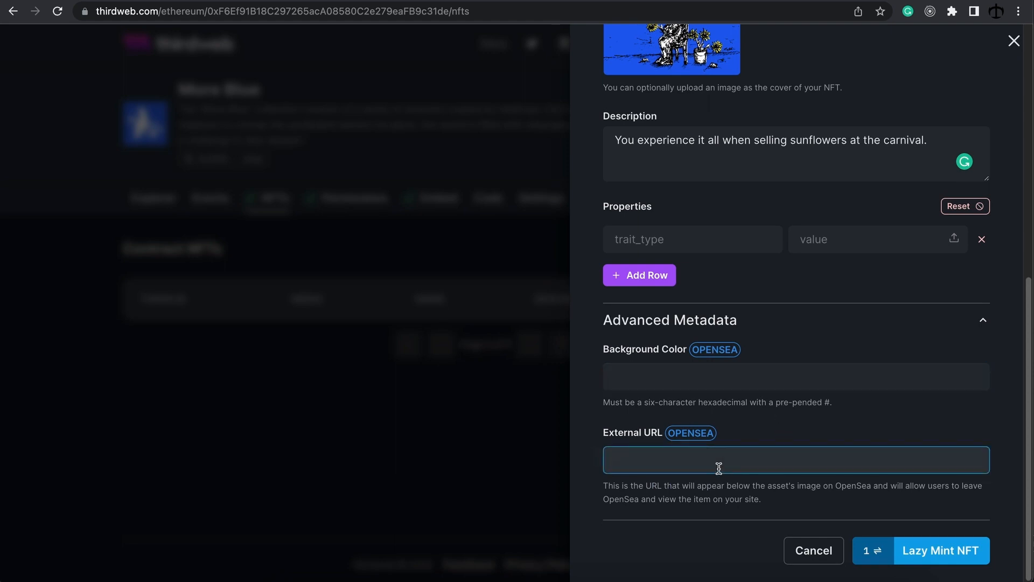
click(771, 326)
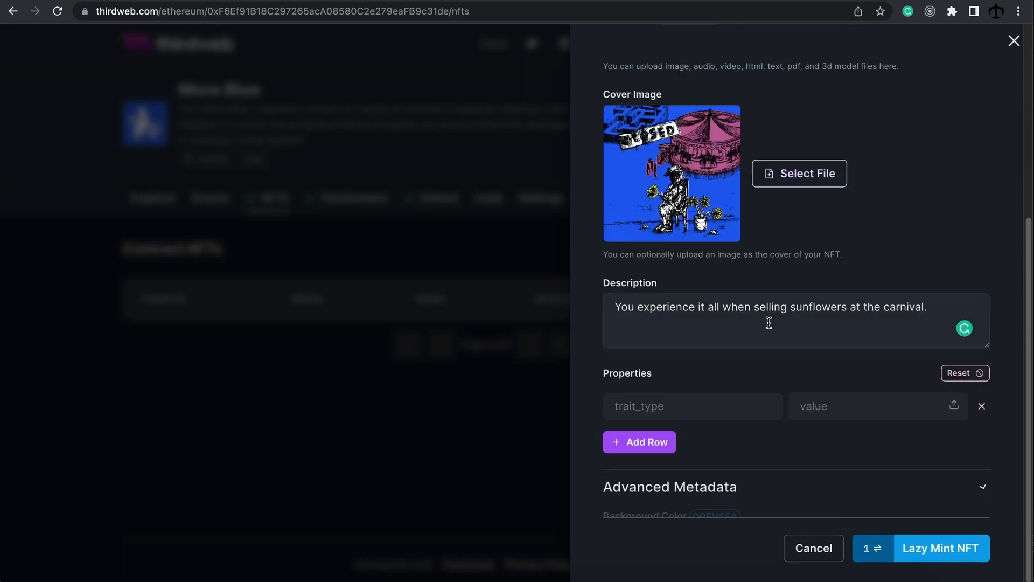
click(936, 555)
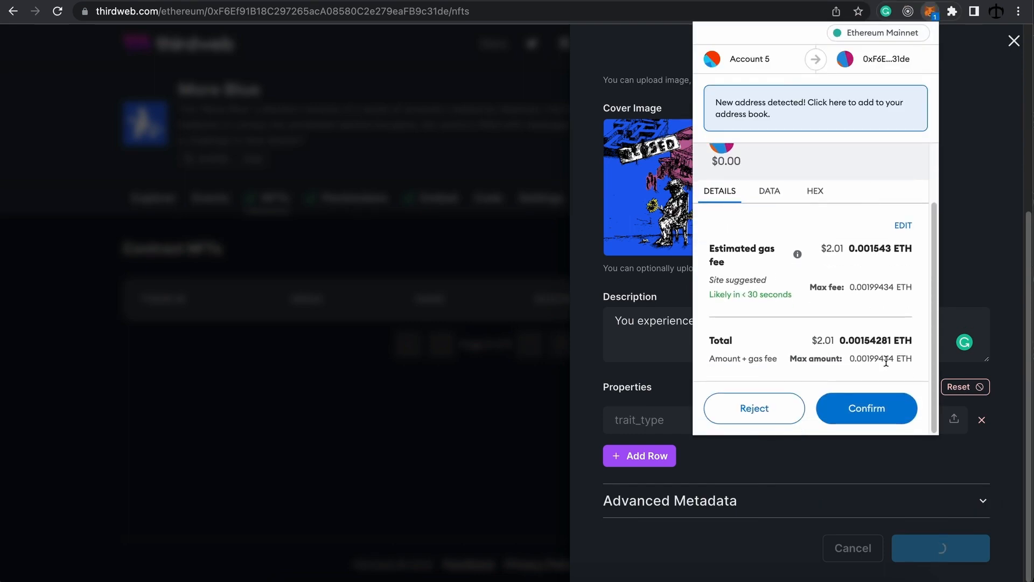
Step: Confirm the lazy mint in MetaMask so token 0 appears with supply 0
click(868, 418)
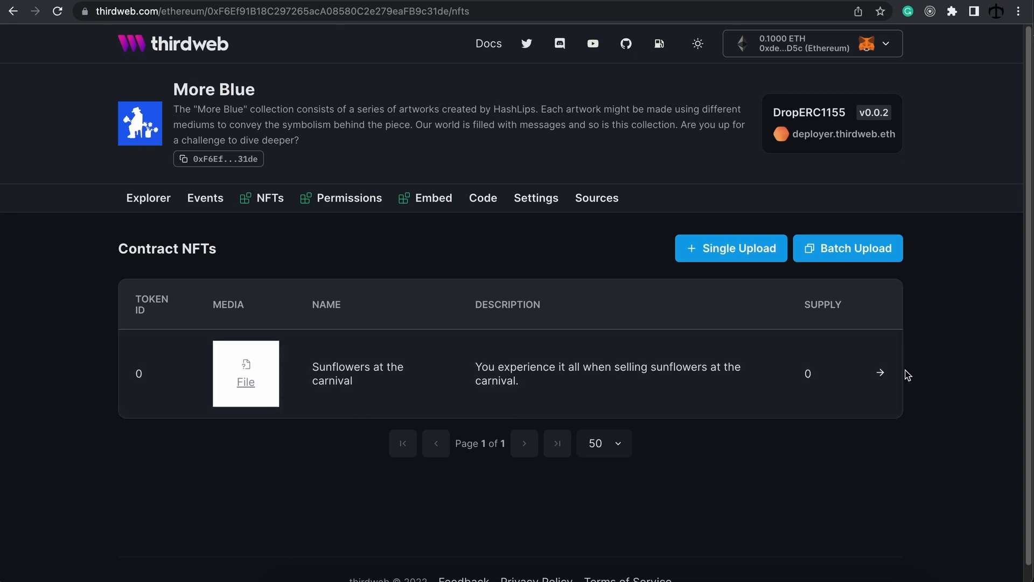
Step: Open the Sunflowers at the carnival token's Claim Conditions and add a first claim phase
click(887, 378)
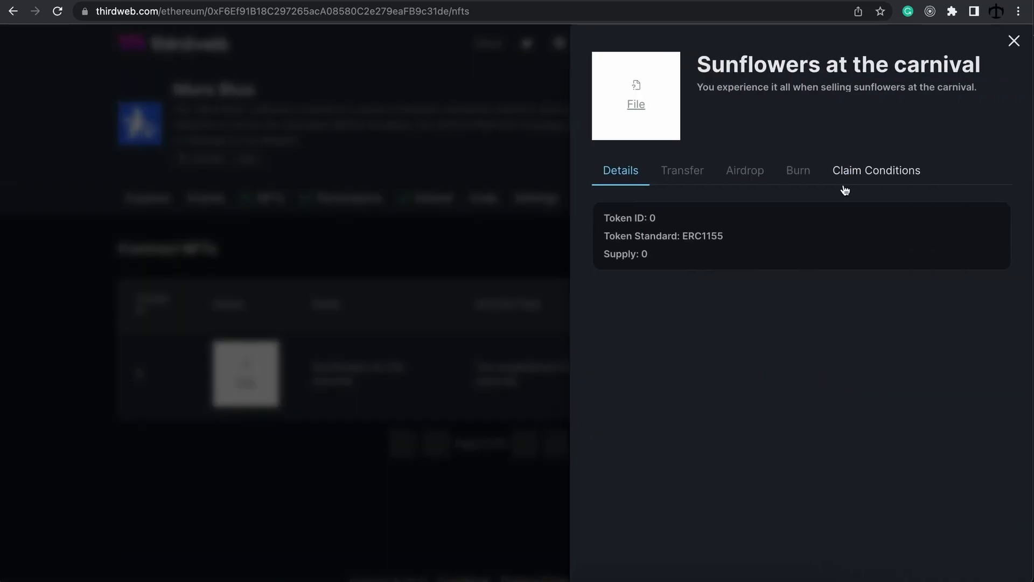
click(879, 178)
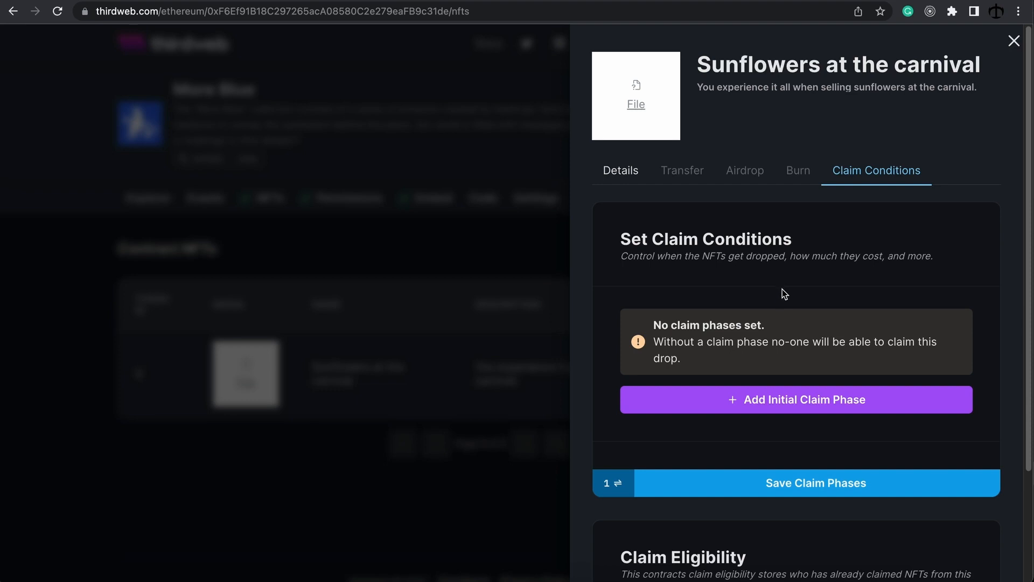
scroll(782, 290, down, 1)
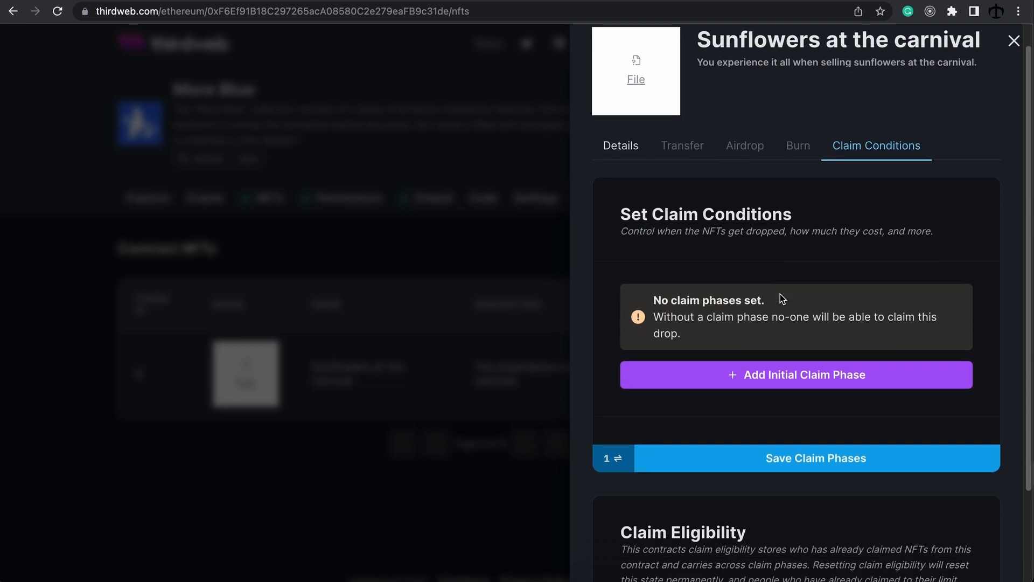
click(783, 372)
Step: Set Phase 1's number of NFTs to drop from Unlimited to 5
scroll(783, 372, down, 10)
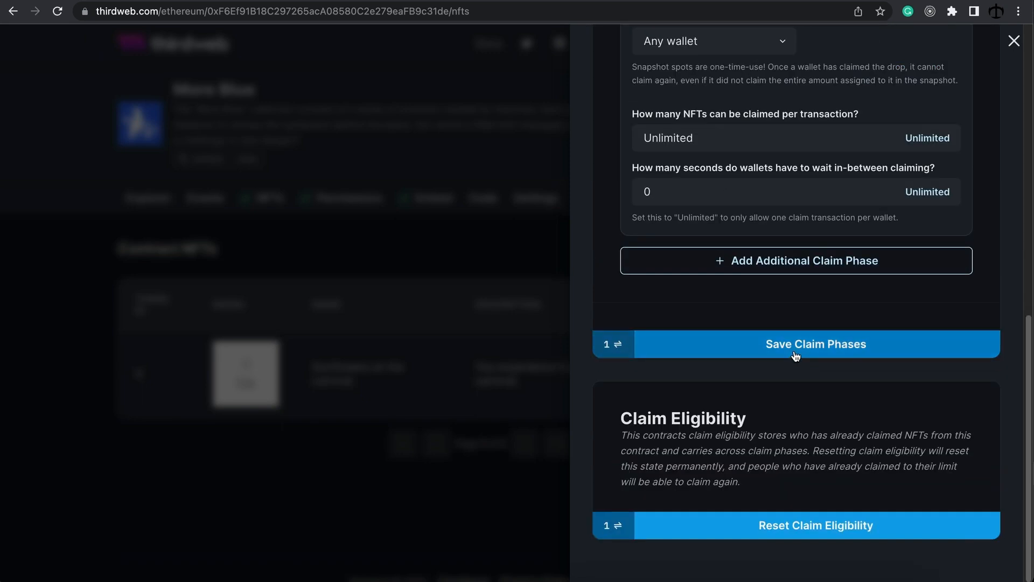
scroll(801, 273, up, 6)
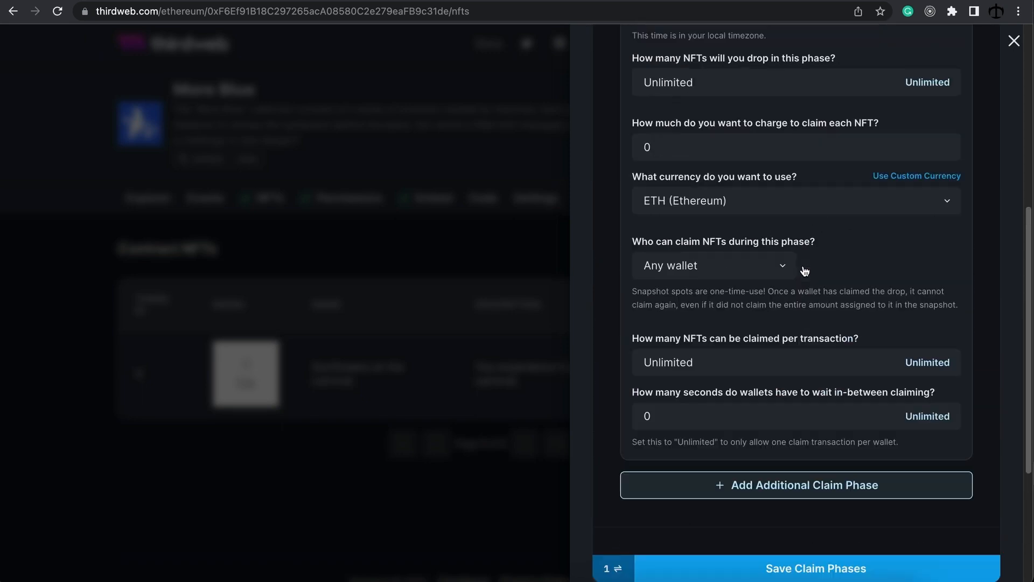
click(802, 266)
scroll(802, 266, down, 1)
click(741, 124)
click(755, 127)
click(774, 115)
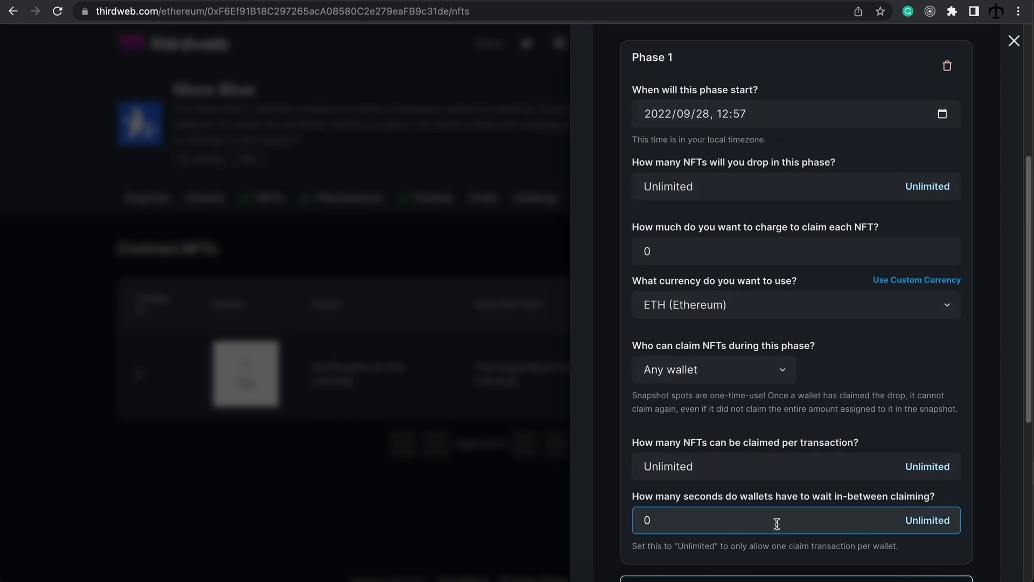
scroll(781, 116, up, 1)
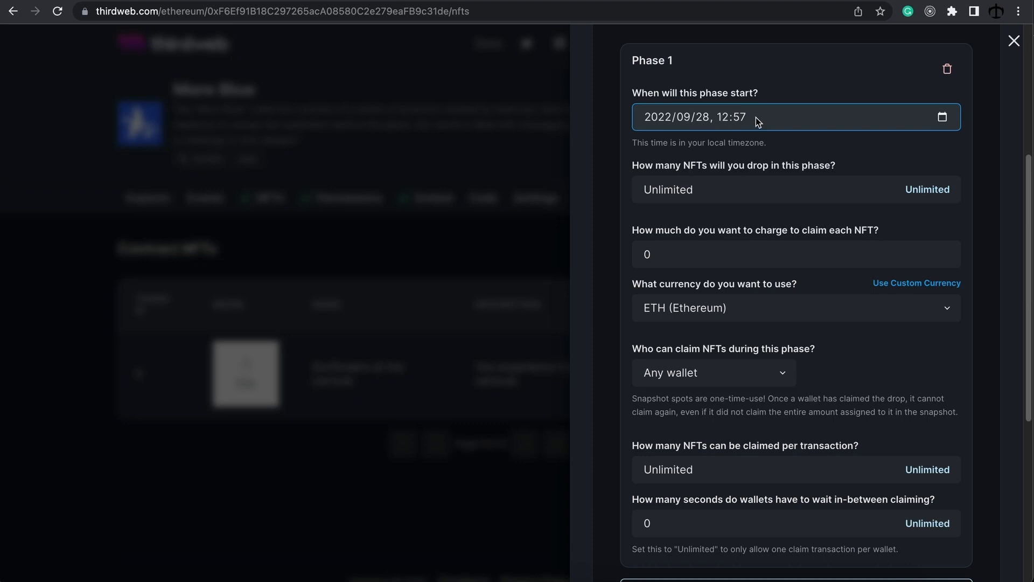
scroll(760, 115, up, 2)
click(775, 266)
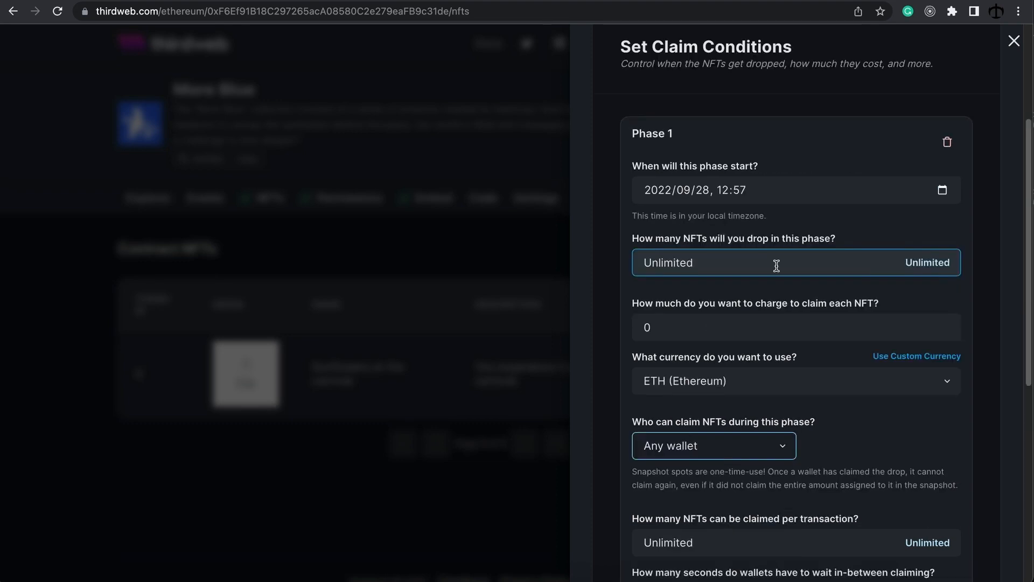
double_click(709, 262)
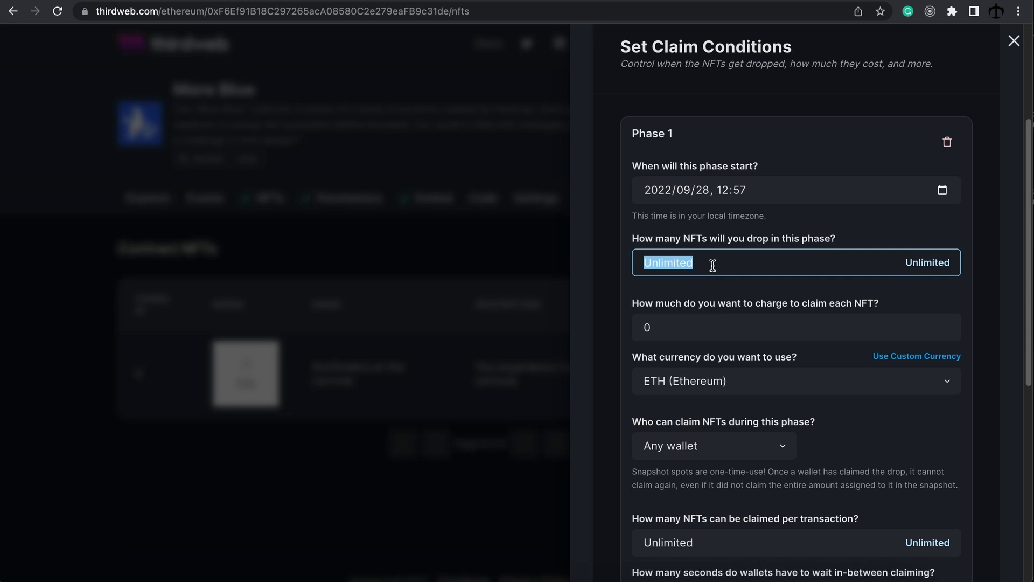
text(5)
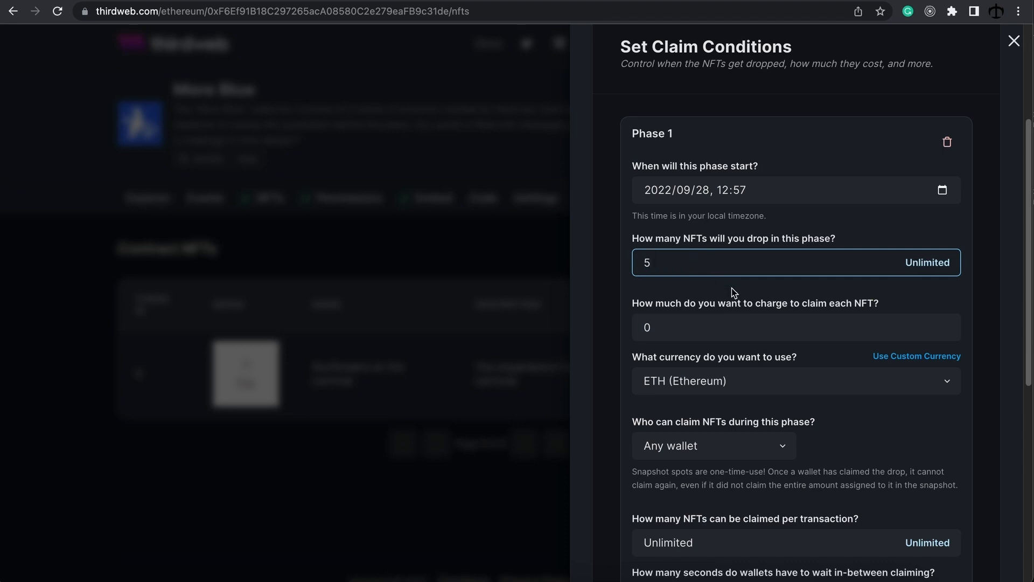
Step: Set the claim price to 0 ETH and bring up the 'Who can claim NFTs' choices
click(697, 326)
drag(686, 330, 629, 330)
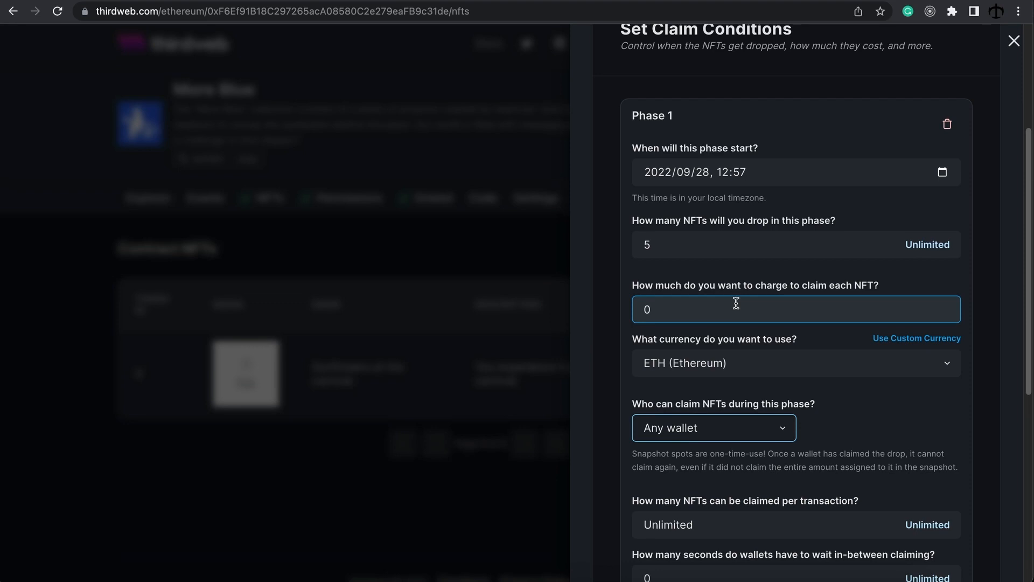
scroll(713, 260, down, 1)
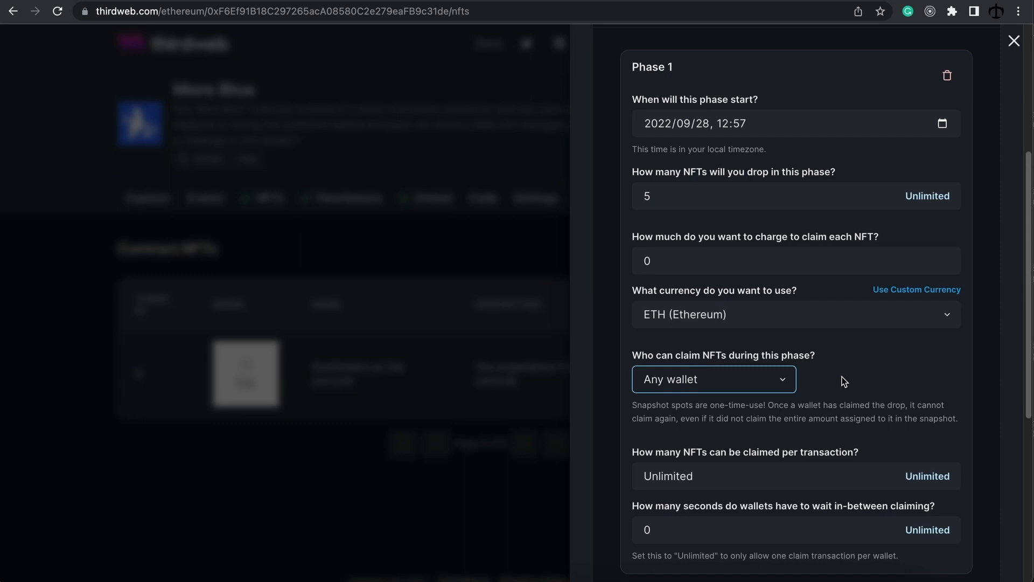
scroll(839, 377, down, 1)
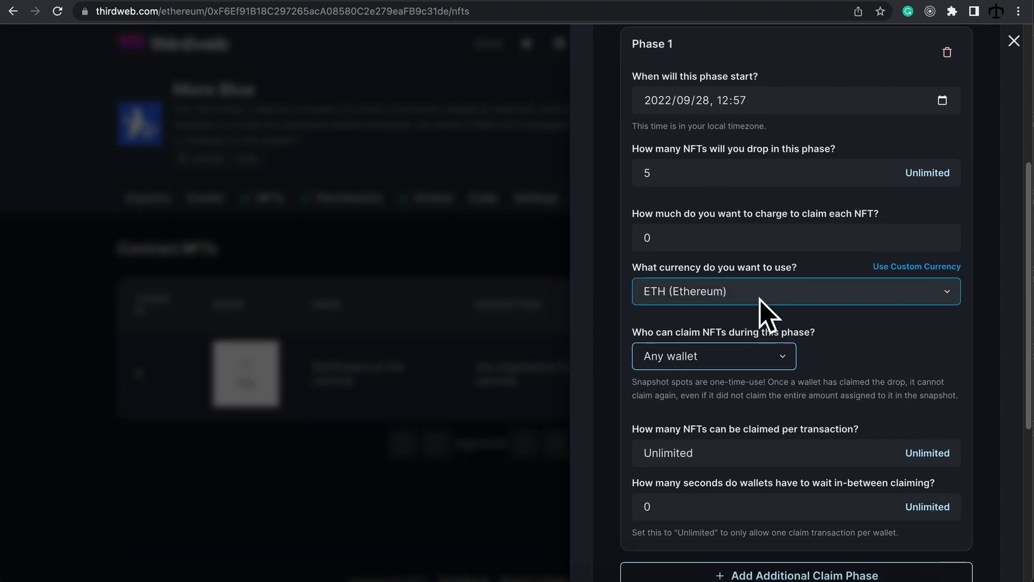
scroll(840, 345, down, 3)
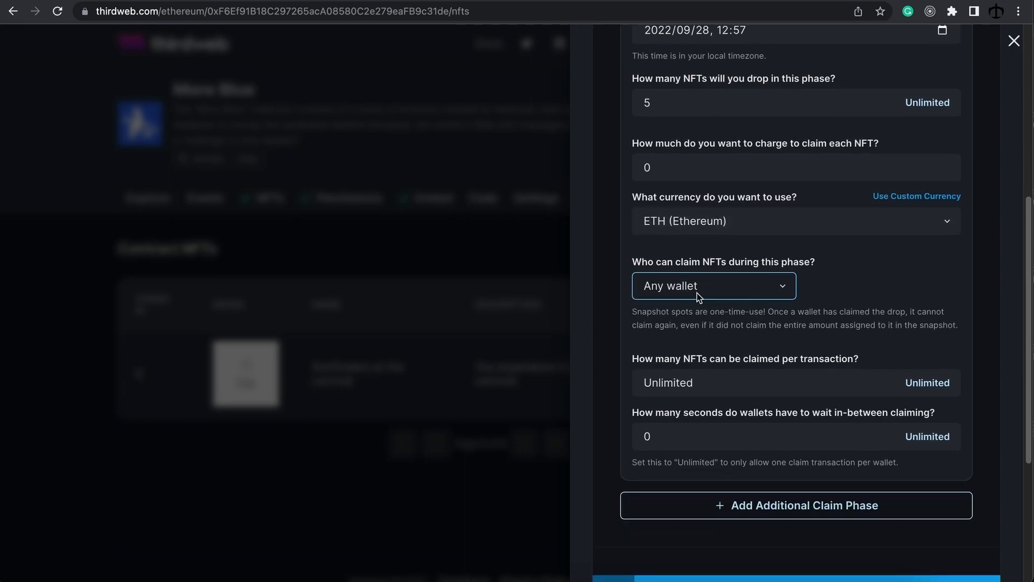
click(747, 290)
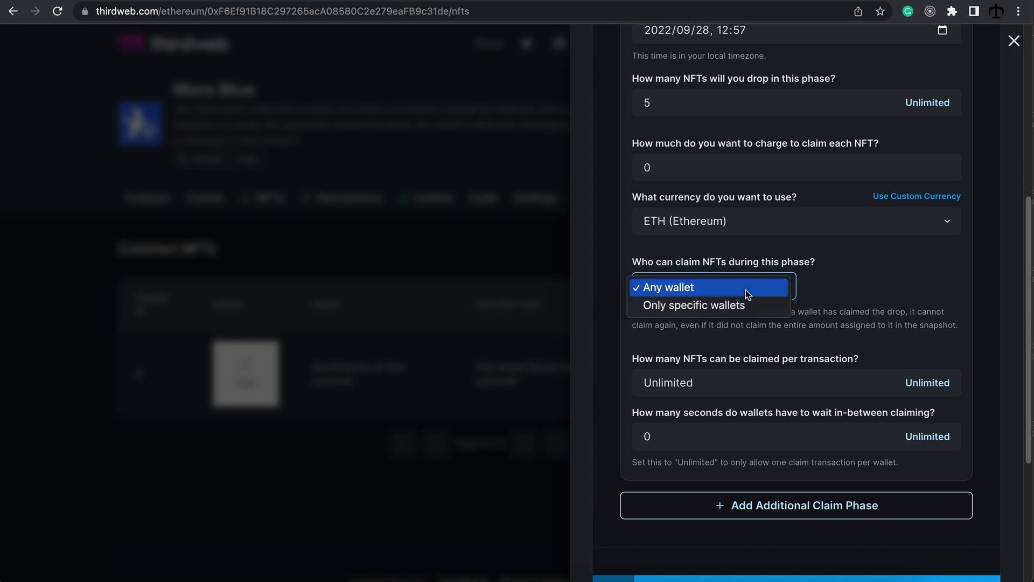
Step: Allow only specific wallets to claim and download the example snapshot CSV
click(703, 305)
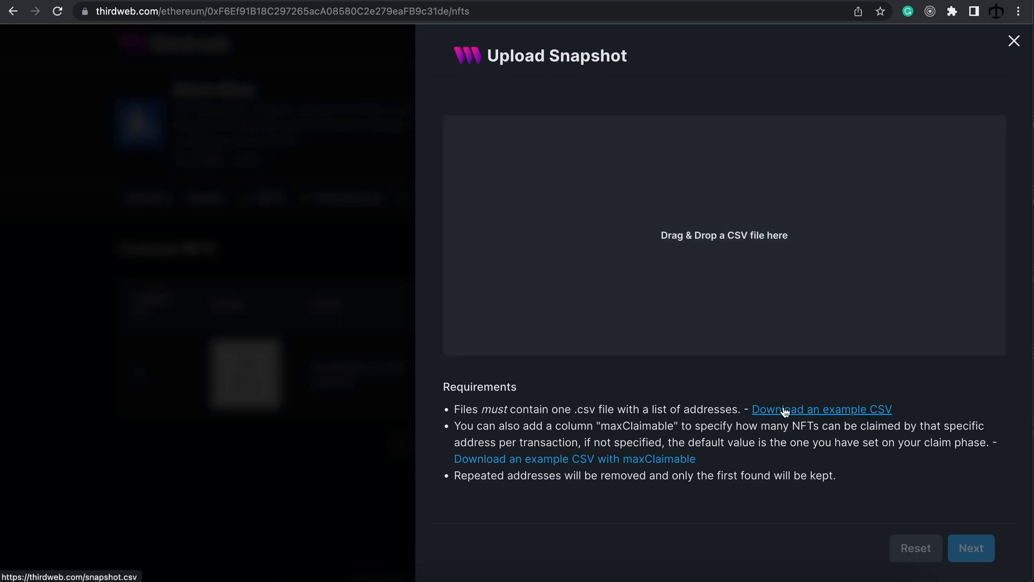
click(814, 411)
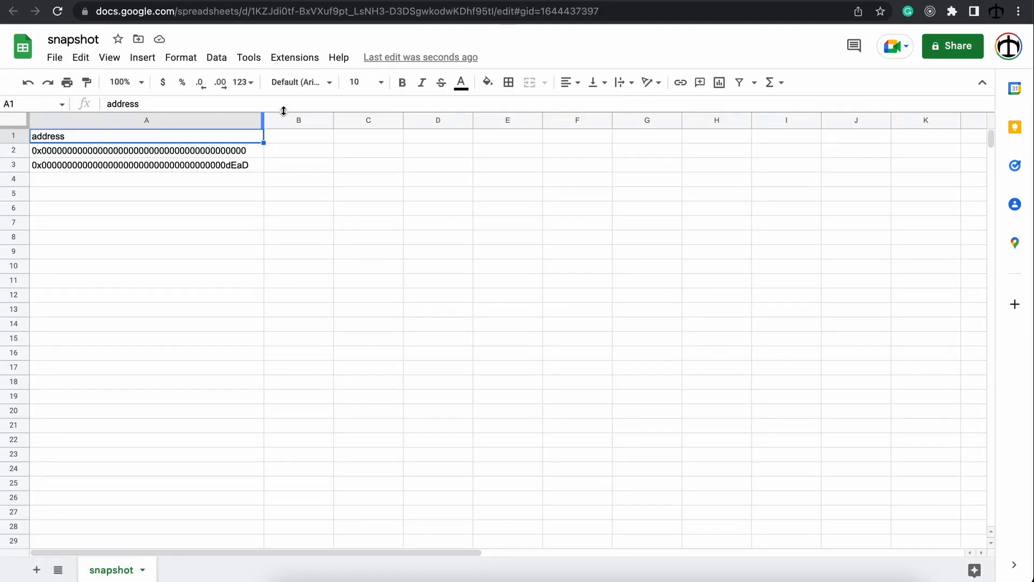
Step: Paste your wallet address into cell A2 and download the sheet as Comma Separated Values (.csv)
click(191, 155)
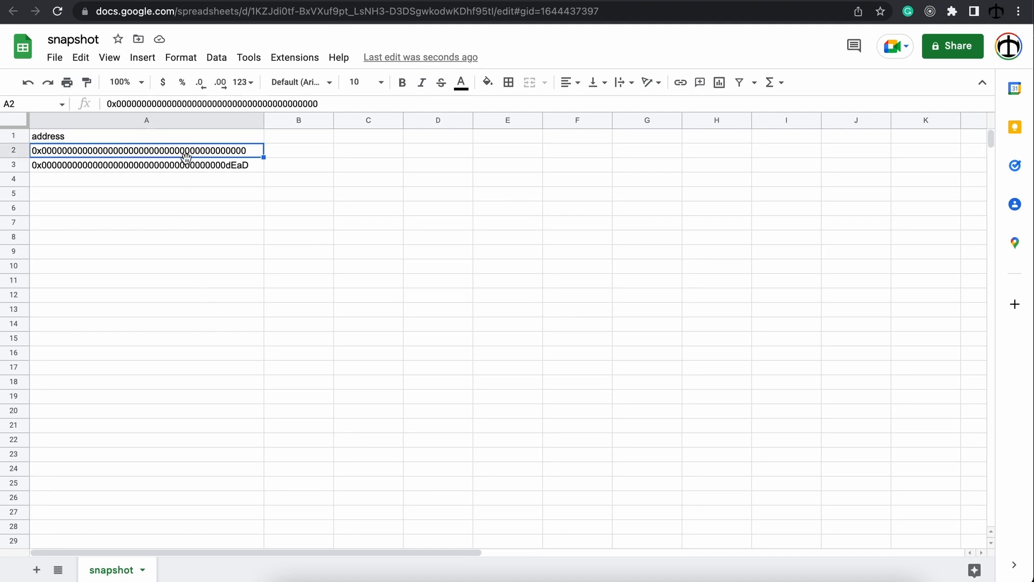
text(0xde3B22caAaD25e65C839c2A3d852d665669EdD5c)
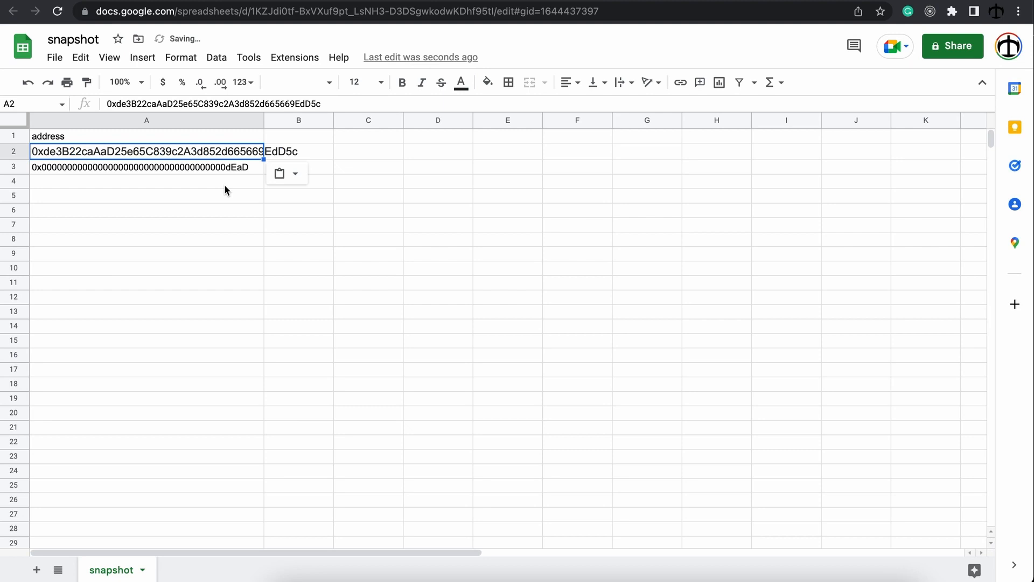
click(54, 57)
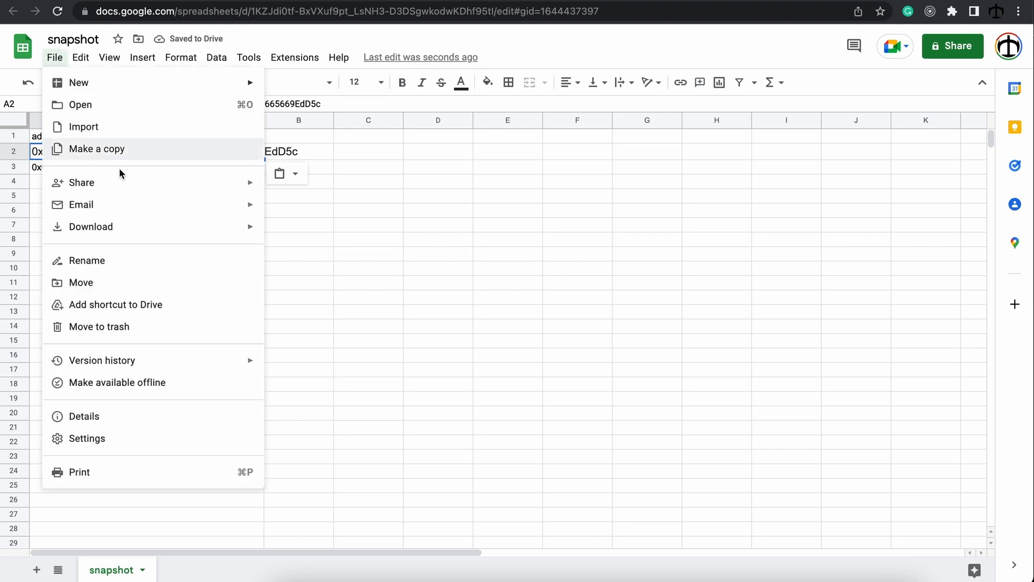
mouse_move(203, 226)
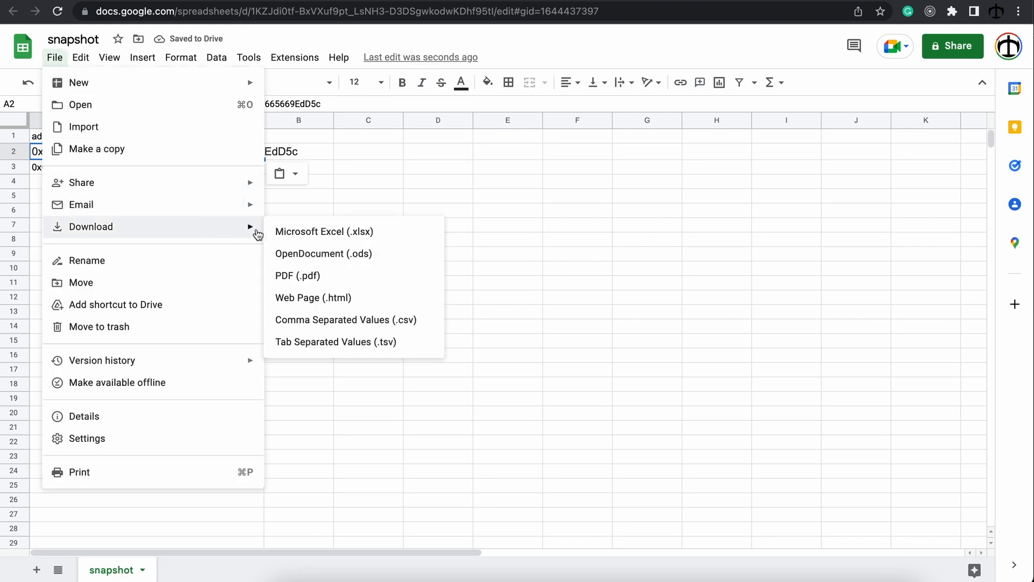
click(384, 324)
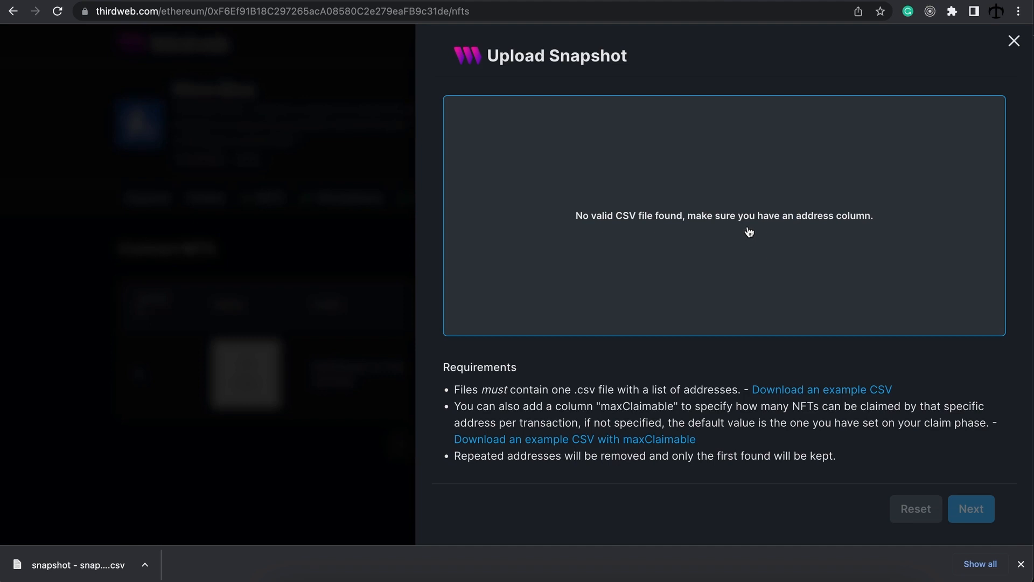
Step: Upload the edited CSV into the snapshot drop zone and accept the two-address snapshot
click(1021, 563)
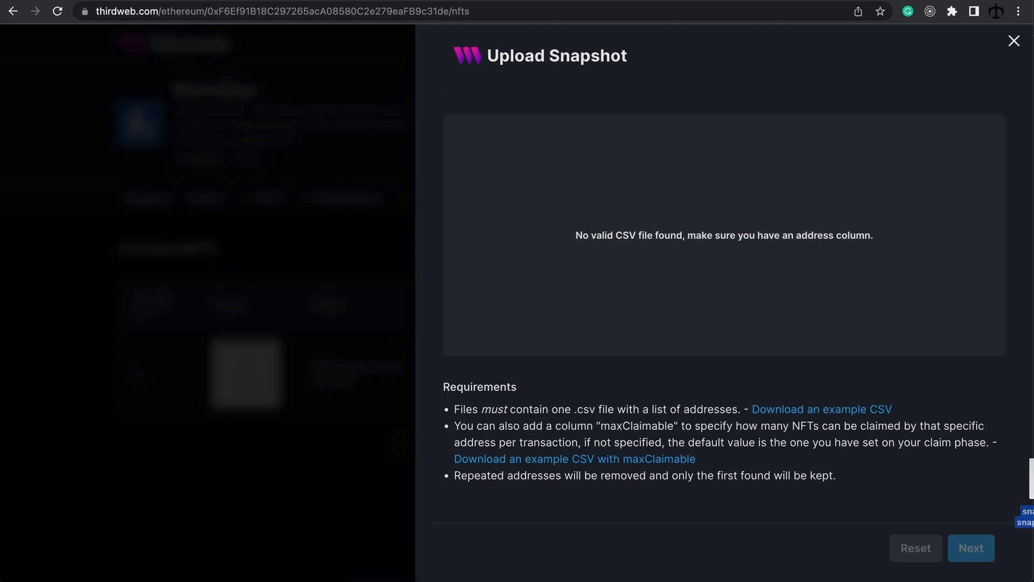
drag(1029, 474, 745, 245)
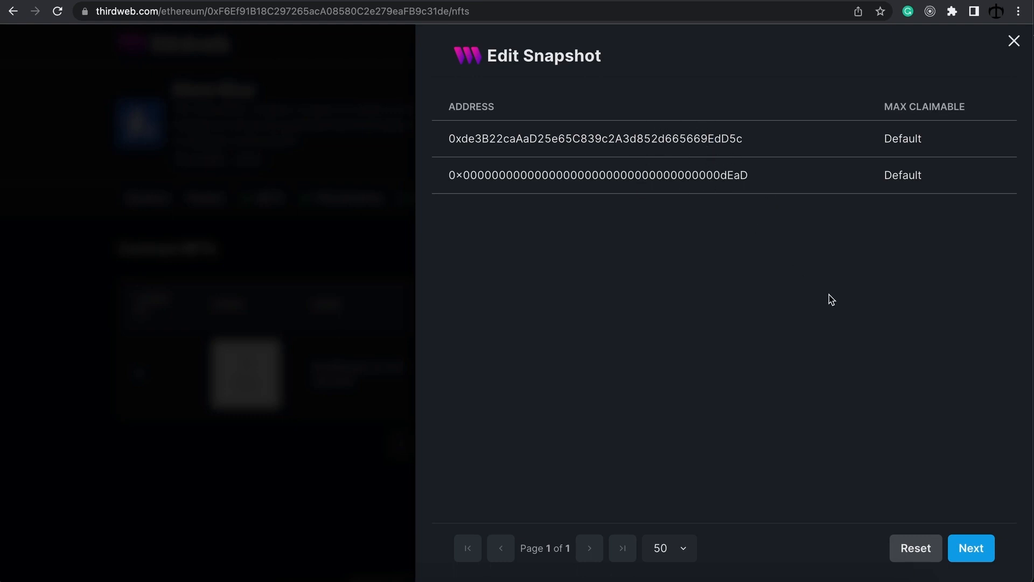
click(977, 547)
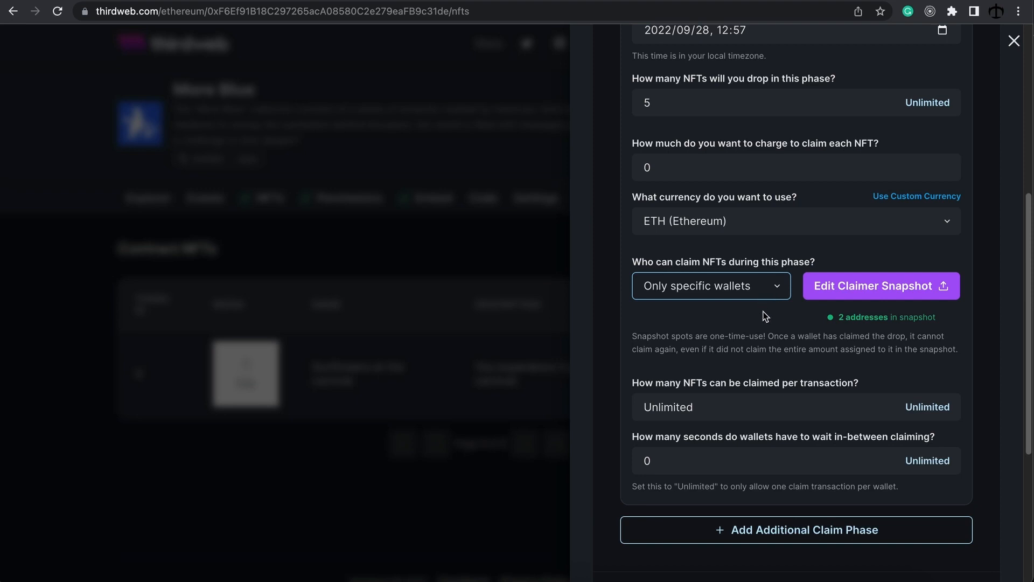
Step: Replace the Unlimited per-transaction claim limit with 5
click(680, 158)
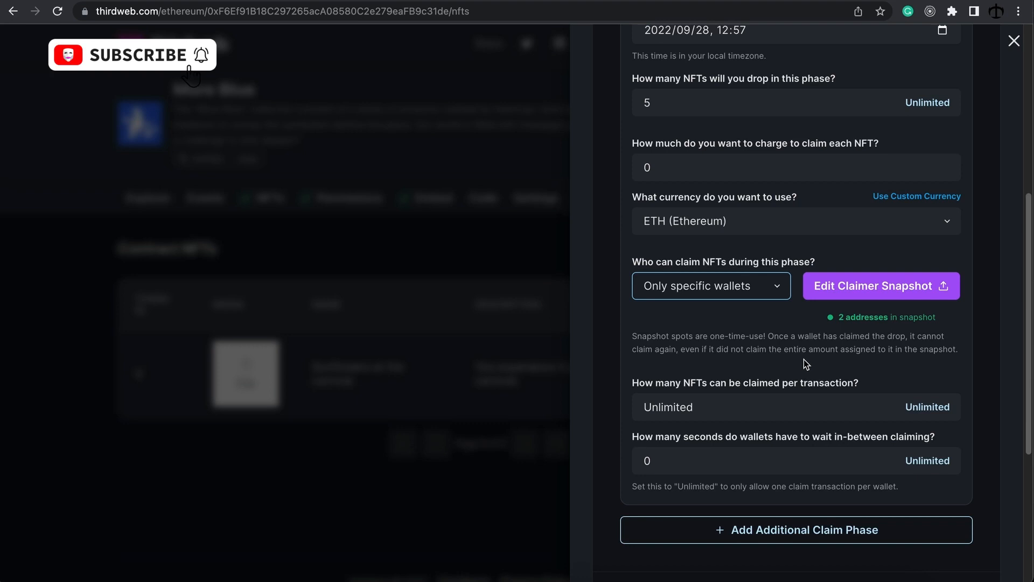
click(776, 392)
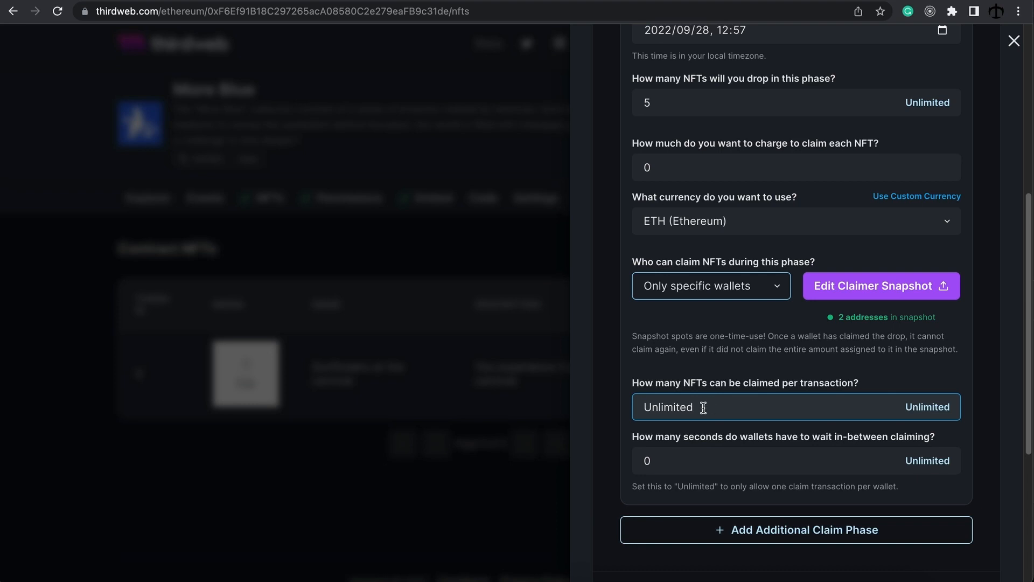
click(666, 103)
drag(716, 399, 638, 404)
text(5)
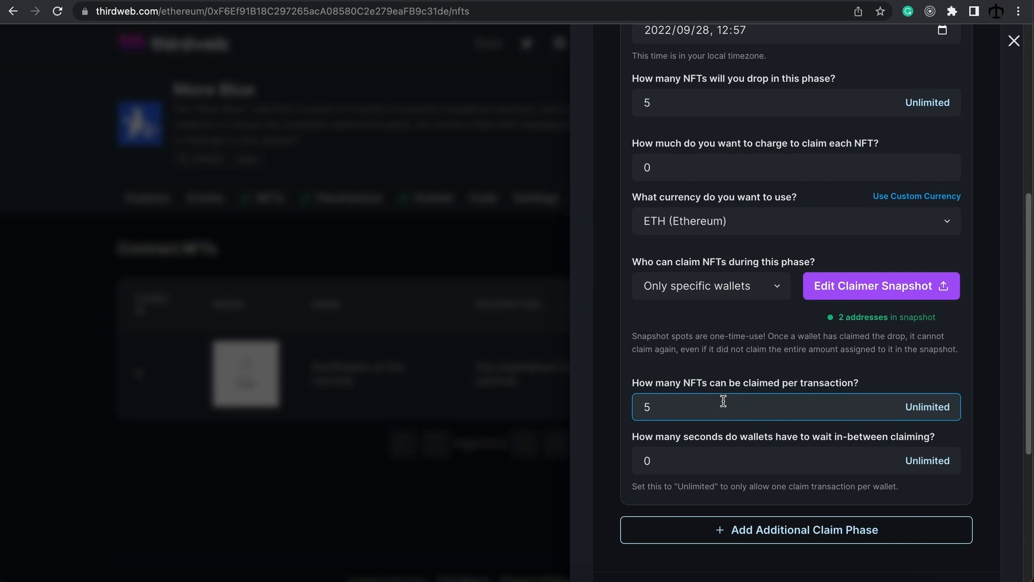
click(676, 459)
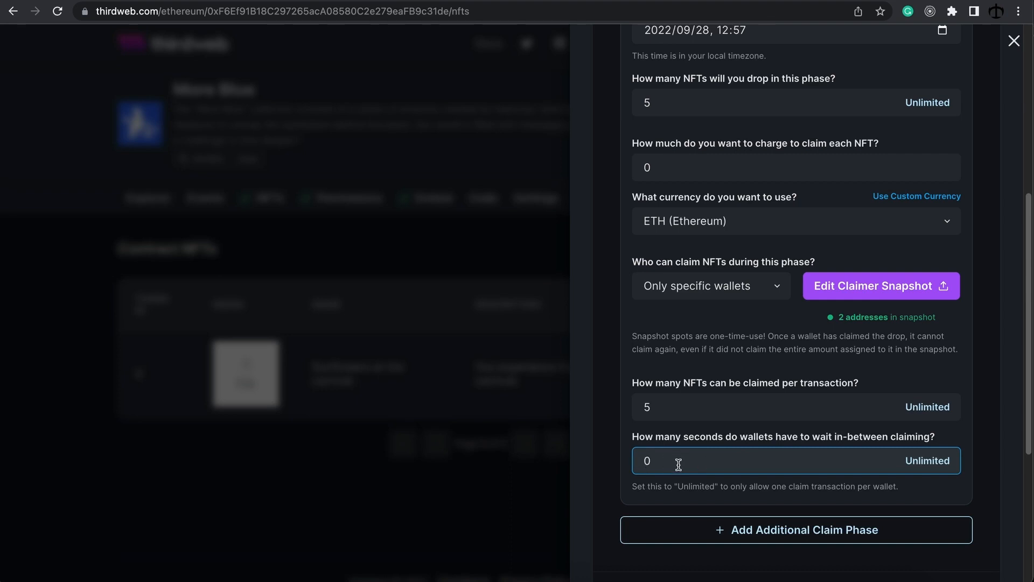
Step: Change the Phase 1 start date to 2022/09/27
scroll(690, 456, up, 1)
click(711, 95)
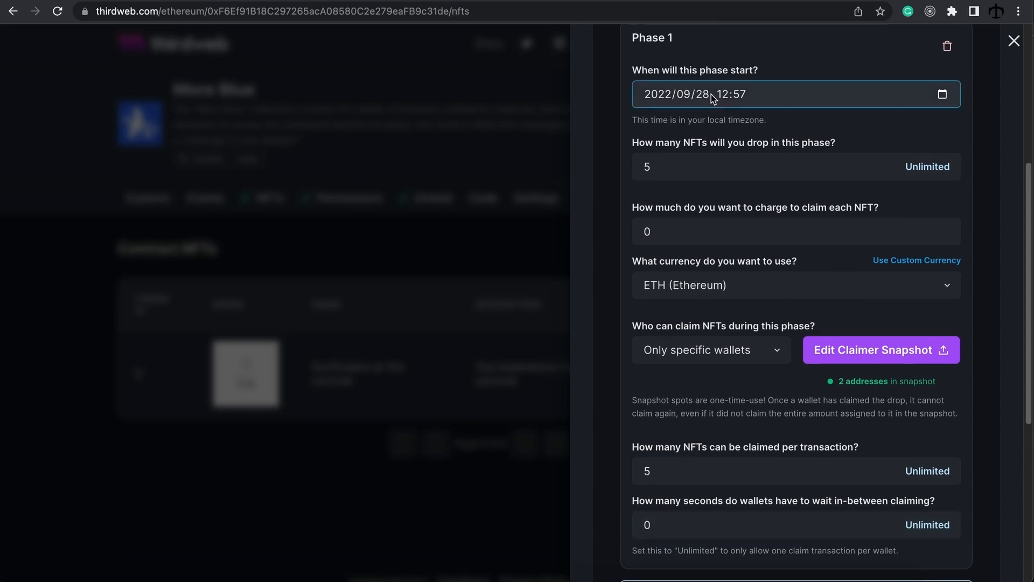
click(707, 95)
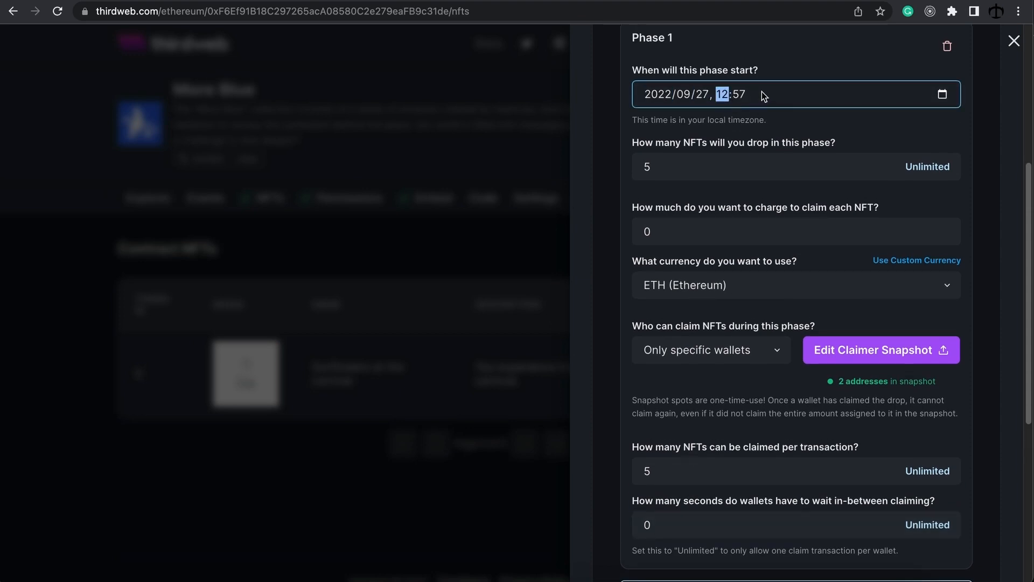
click(771, 235)
scroll(768, 242, down, 1)
scroll(769, 242, down, 2)
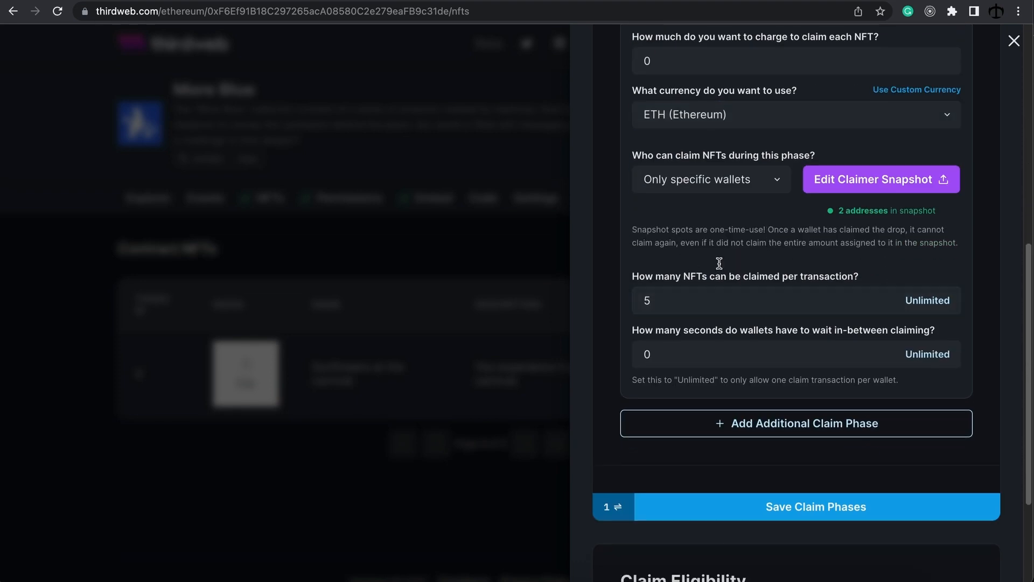
click(838, 277)
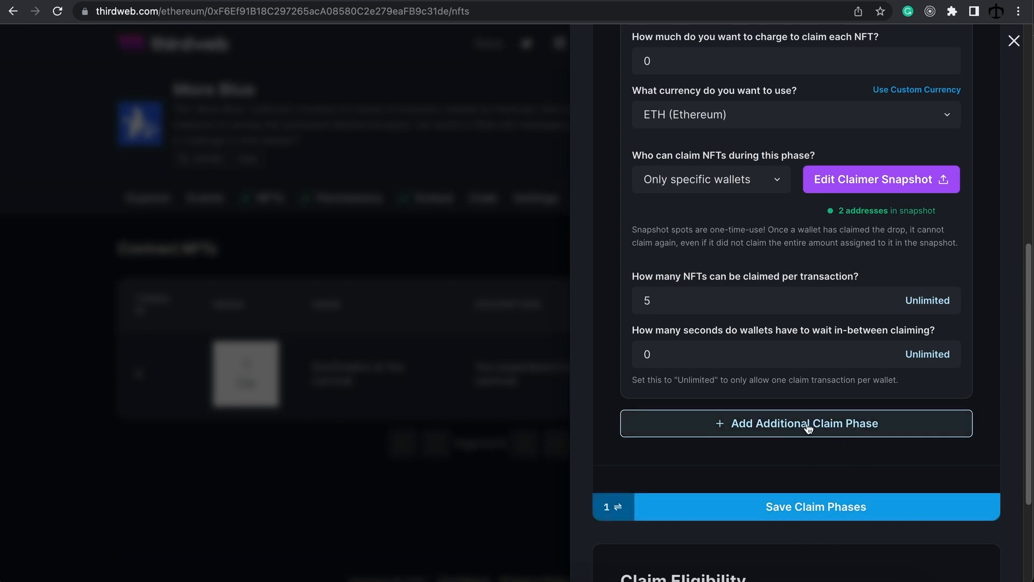
Step: Save the claim phases and confirm the roughly $4.08 gas transaction in MetaMask
click(826, 508)
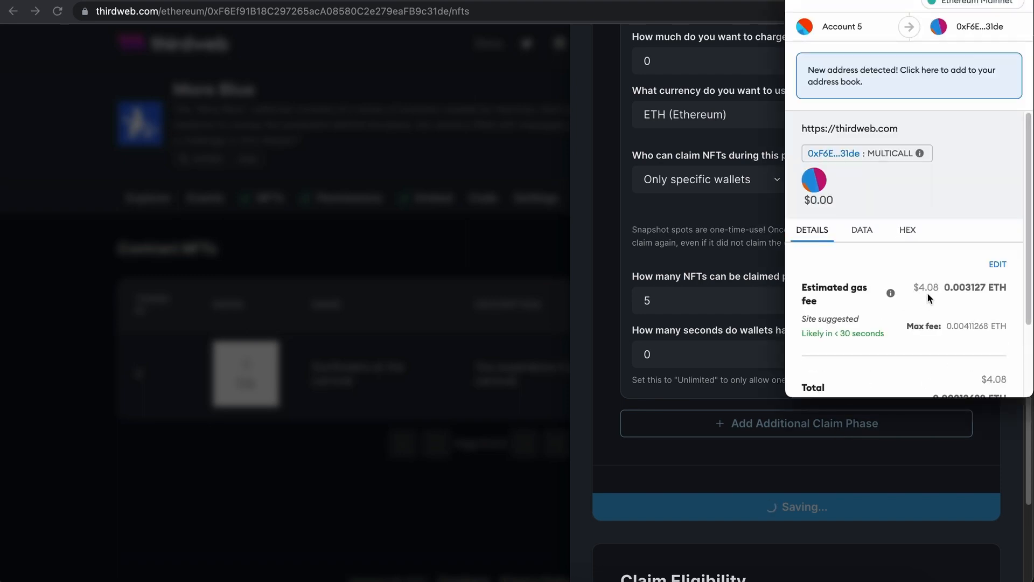
scroll(928, 295, down, 2)
click(970, 371)
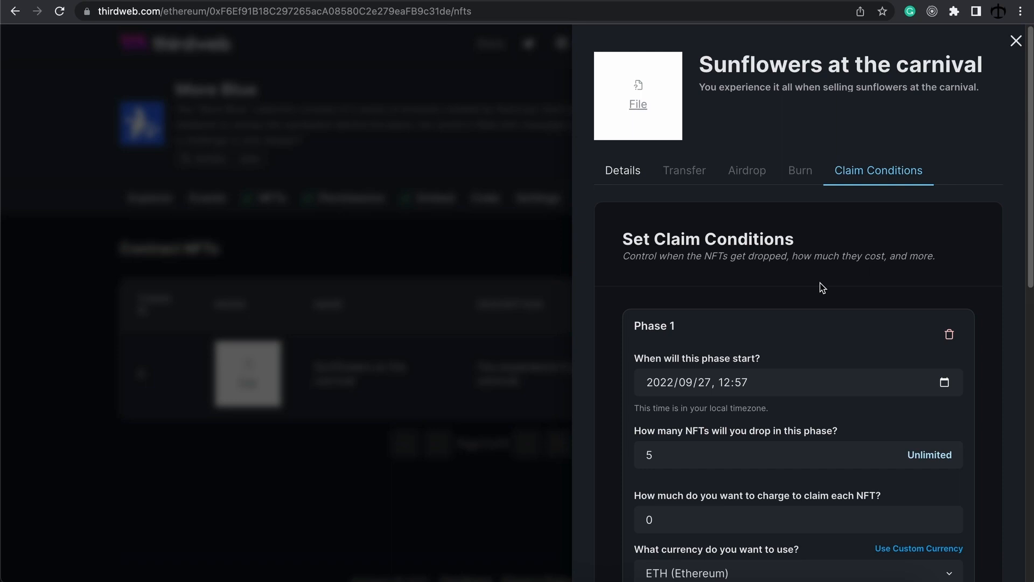
Step: Reopen Sunflowers at the carnival, review its saved claim conditions, then close the panel
click(1016, 41)
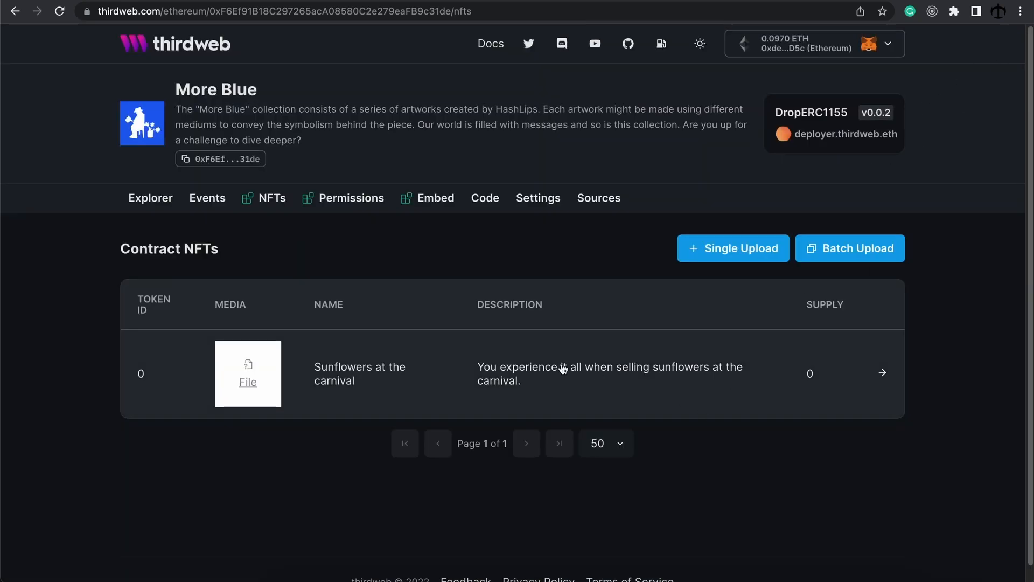
click(872, 379)
click(862, 171)
scroll(826, 270, down, 3)
scroll(826, 270, down, 3)
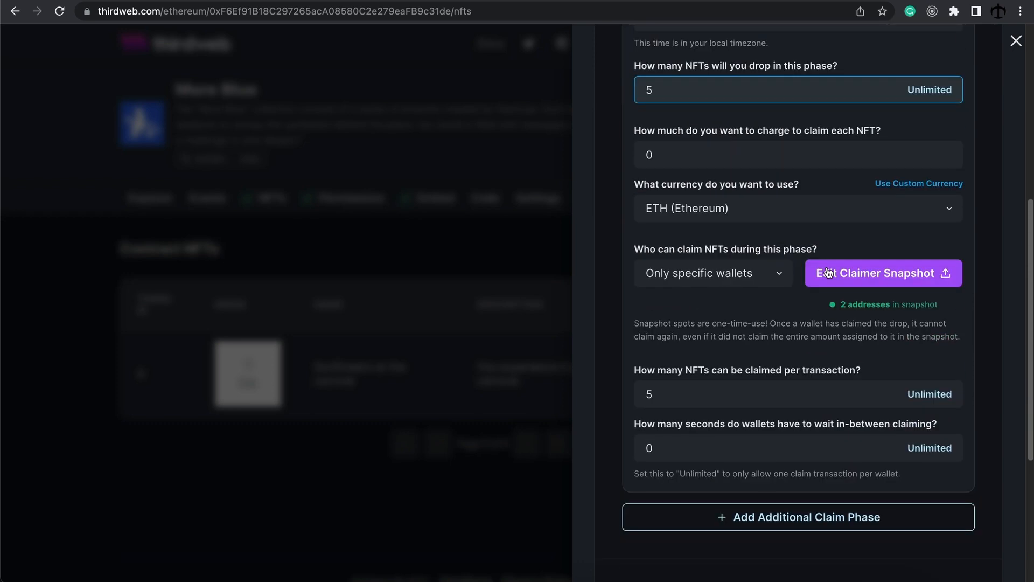
scroll(760, 299, down, 3)
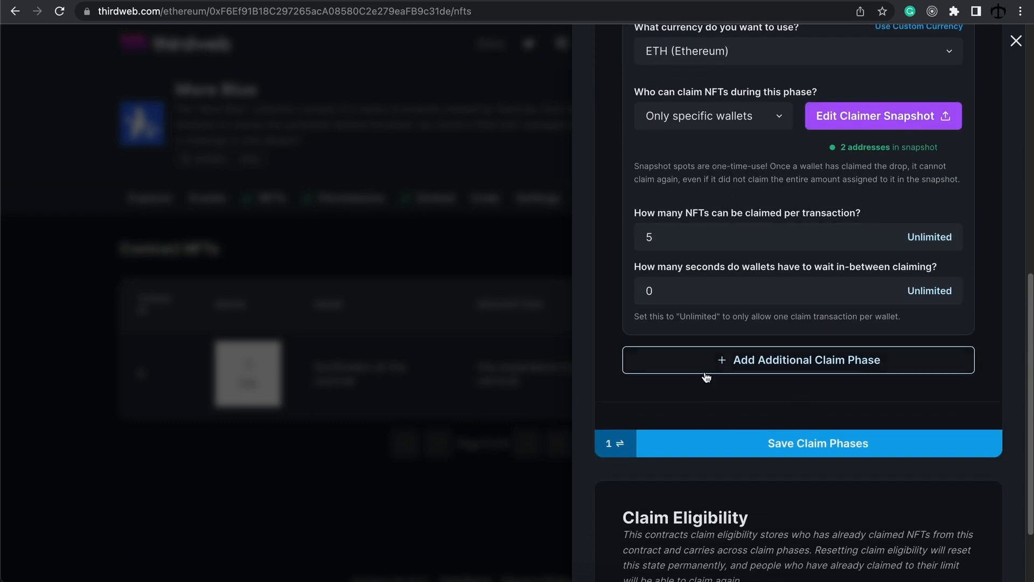
scroll(819, 367, up, 10)
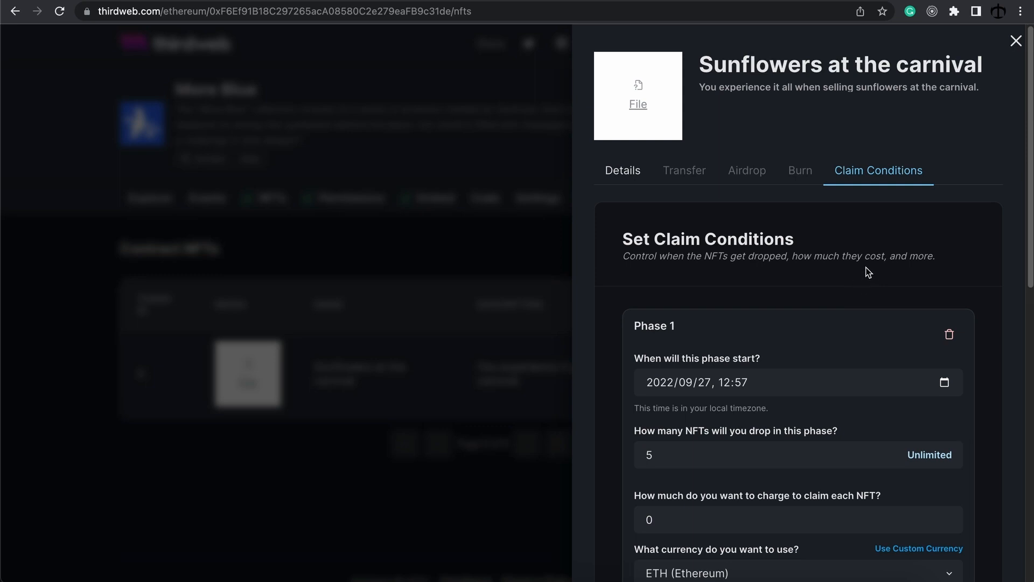
click(1014, 43)
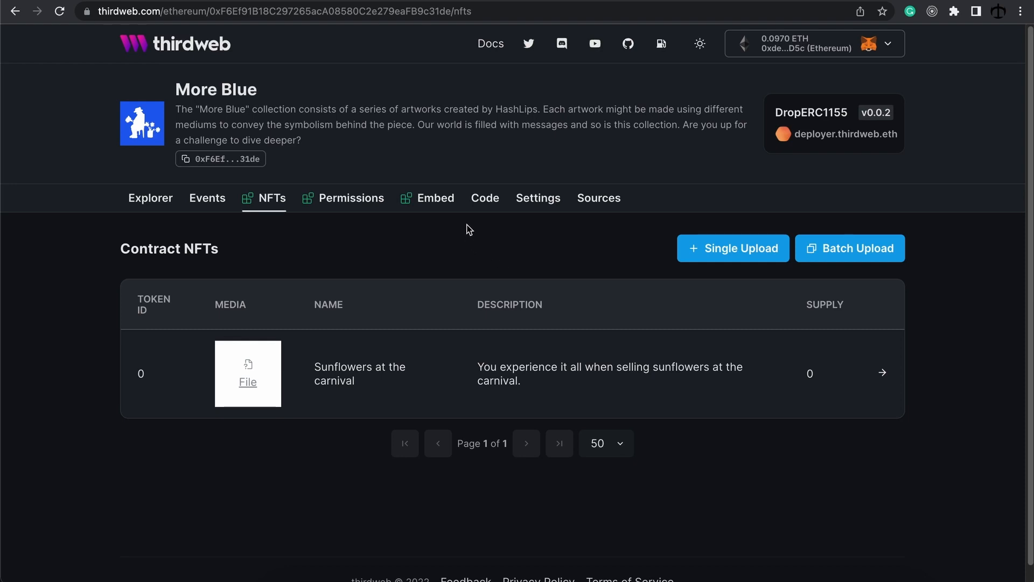
Step: Open the More Blue Embed tab and inspect the iframe embed code, including tokenId=0, and preview
click(487, 208)
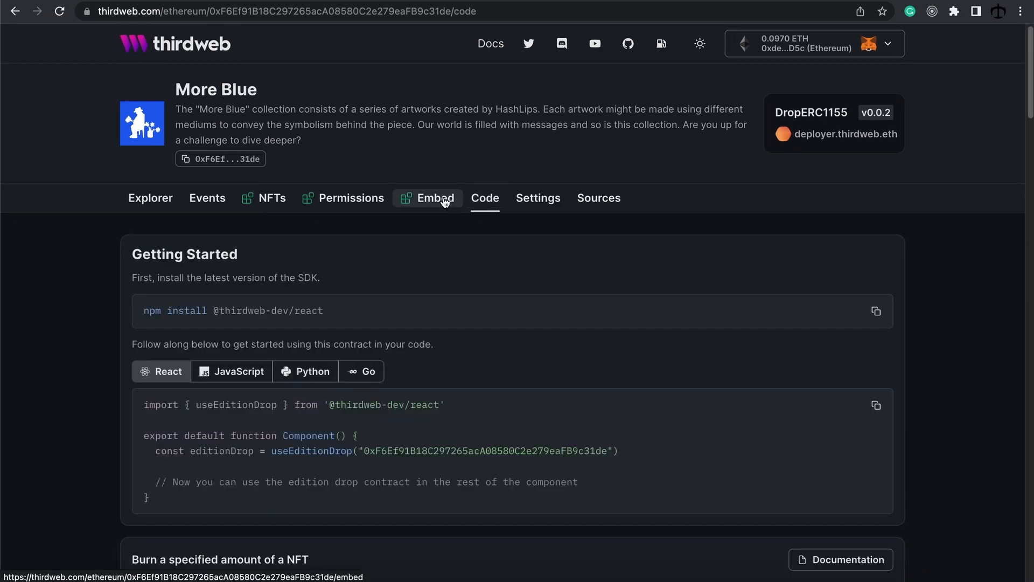
click(445, 203)
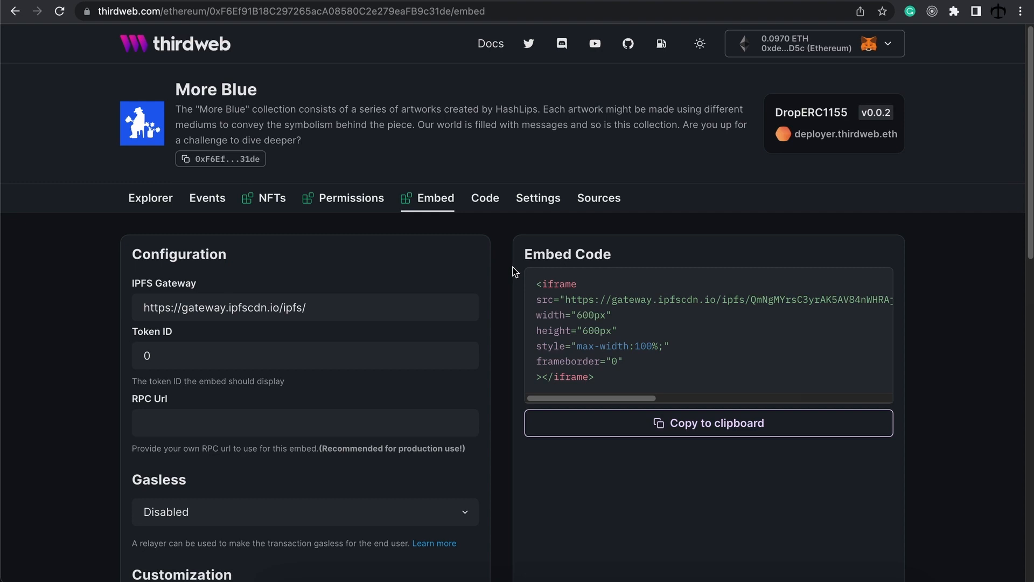
drag(608, 383, 512, 288)
click(628, 358)
scroll(628, 357, down, 10)
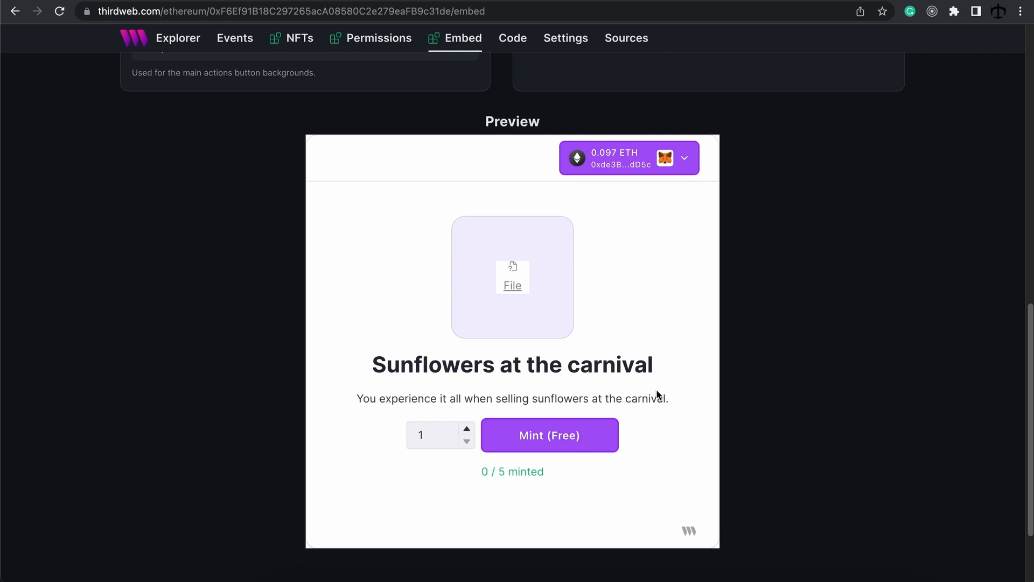
scroll(677, 345, up, 15)
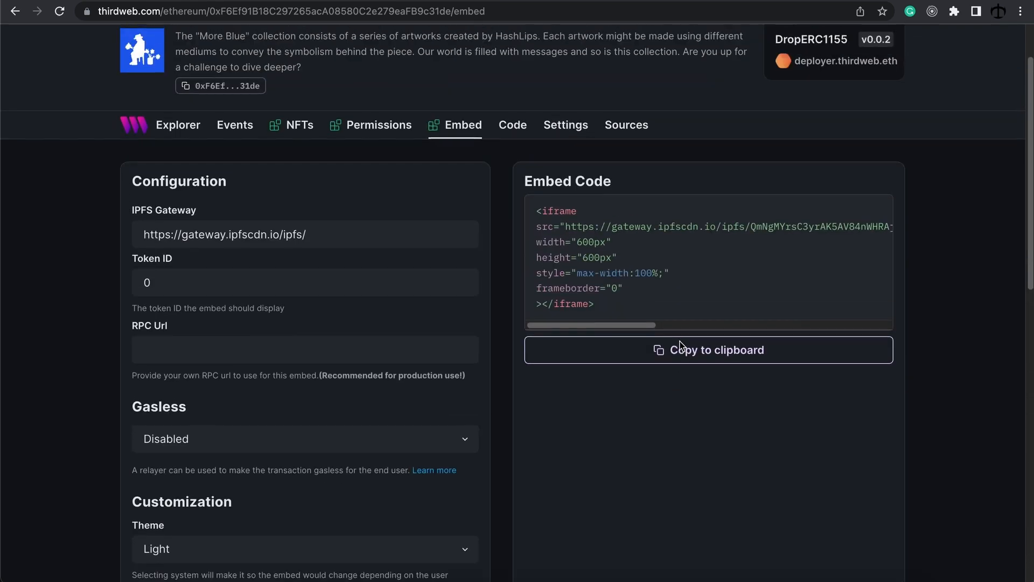
drag(600, 329, 864, 336)
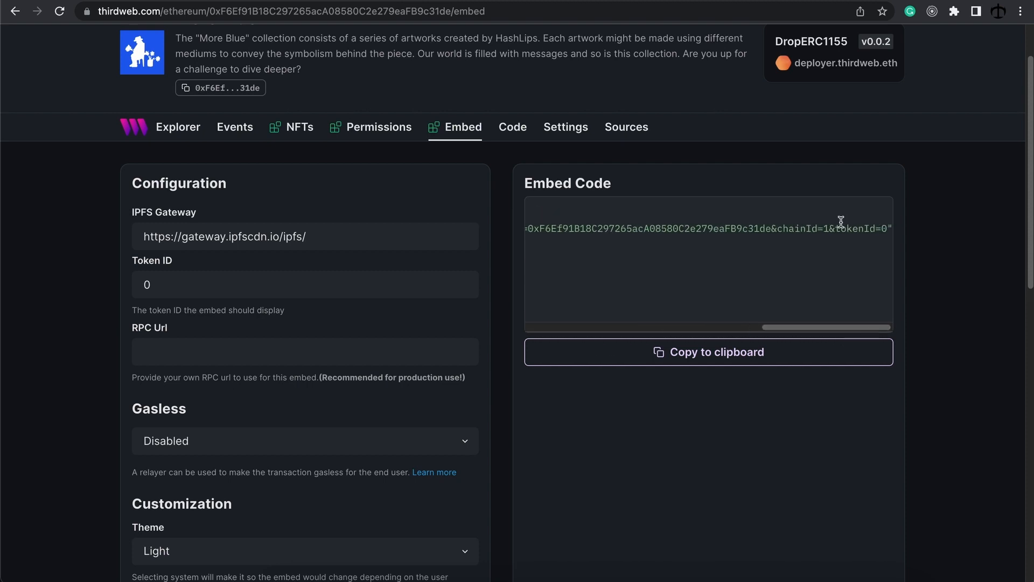
drag(836, 229, 887, 229)
drag(841, 326, 541, 307)
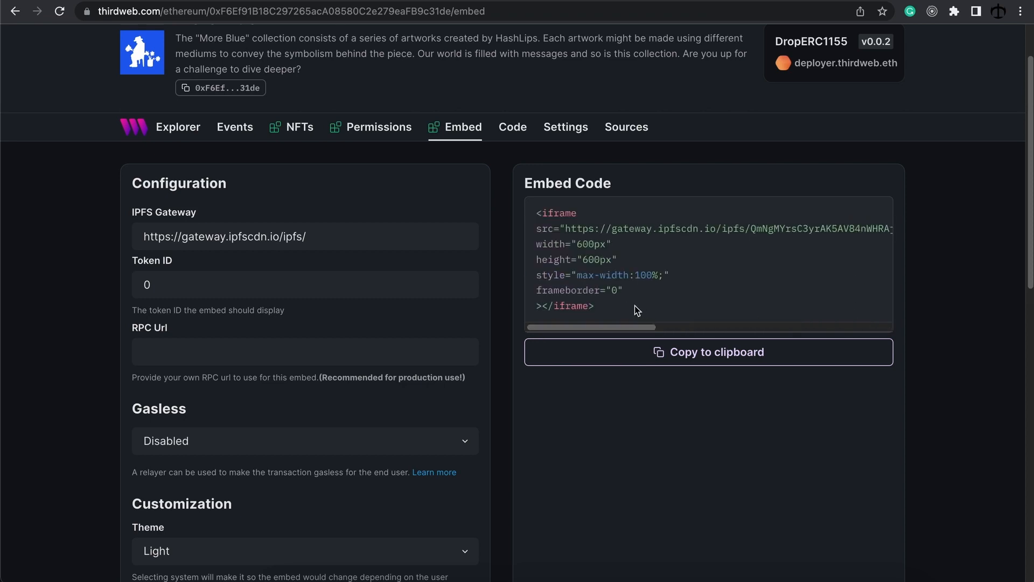
drag(629, 305, 518, 218)
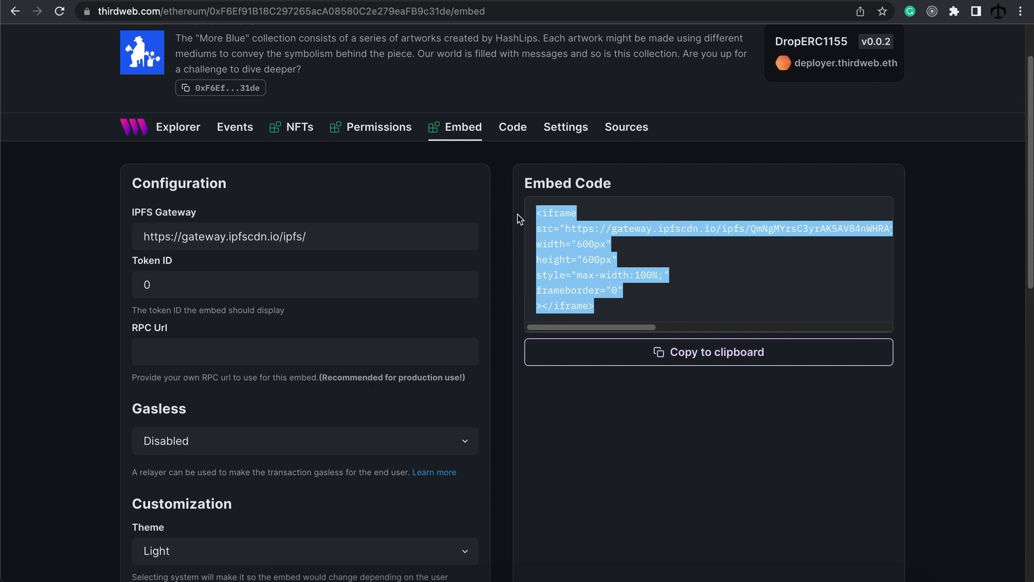
click(639, 312)
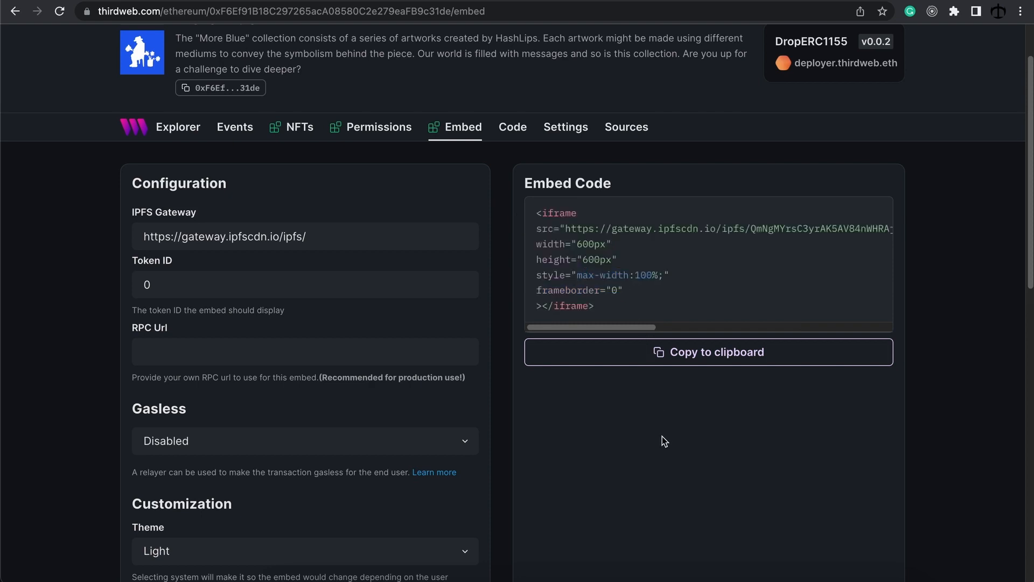
scroll(663, 438, down, 10)
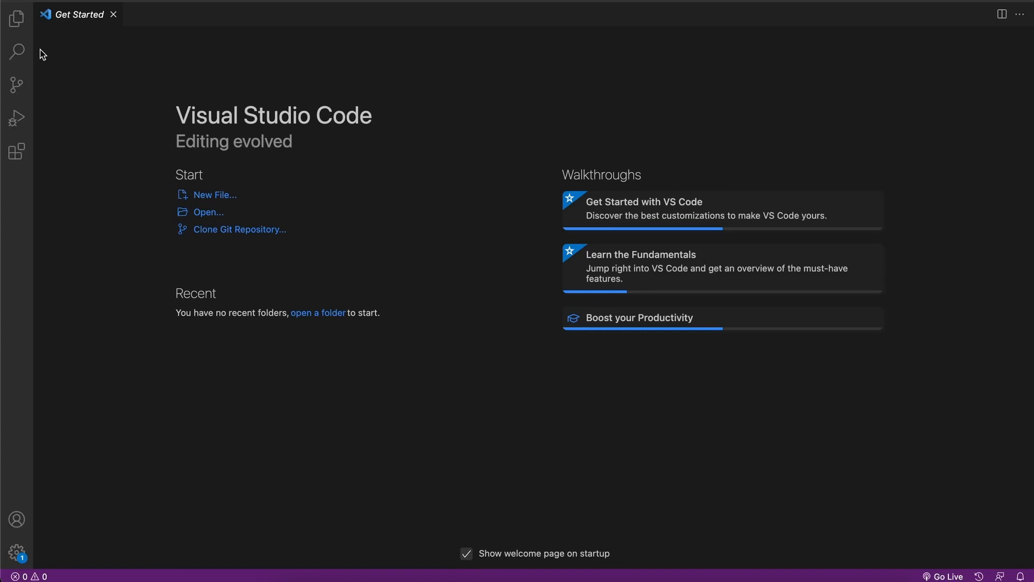
Step: Create a 'my mint app' folder on the Desktop and open it in Visual Studio Code
click(212, 213)
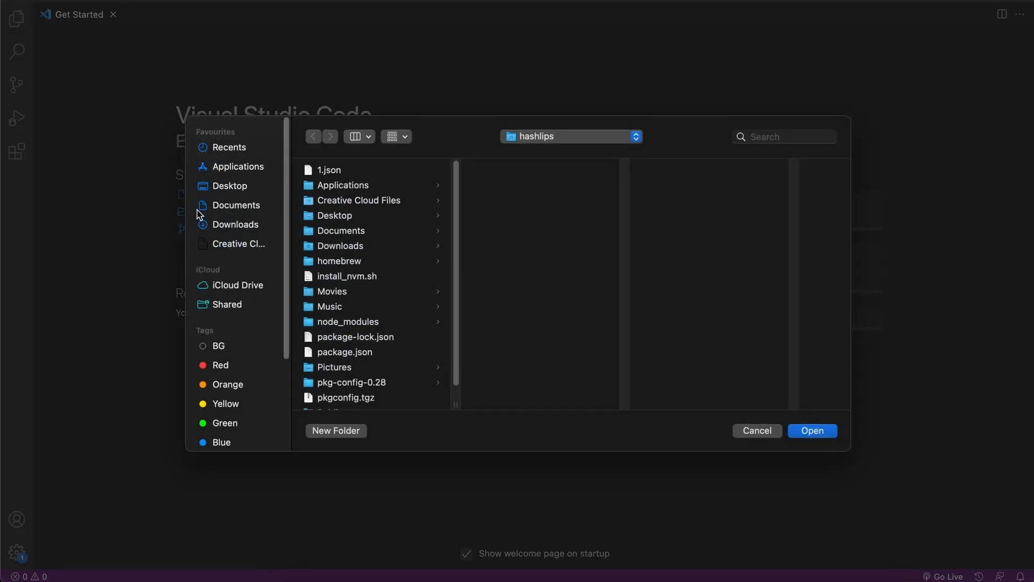
click(226, 188)
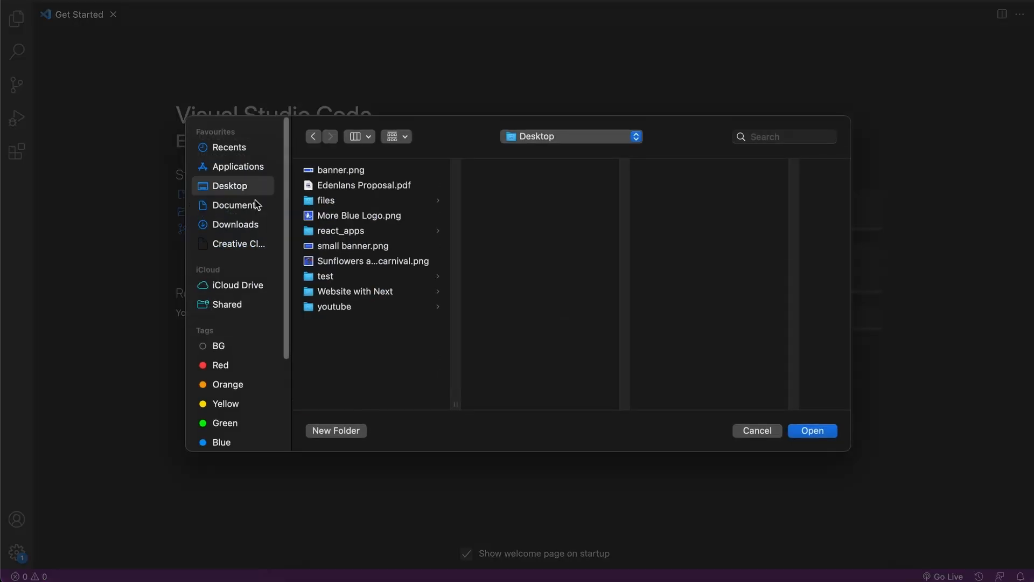
click(347, 430)
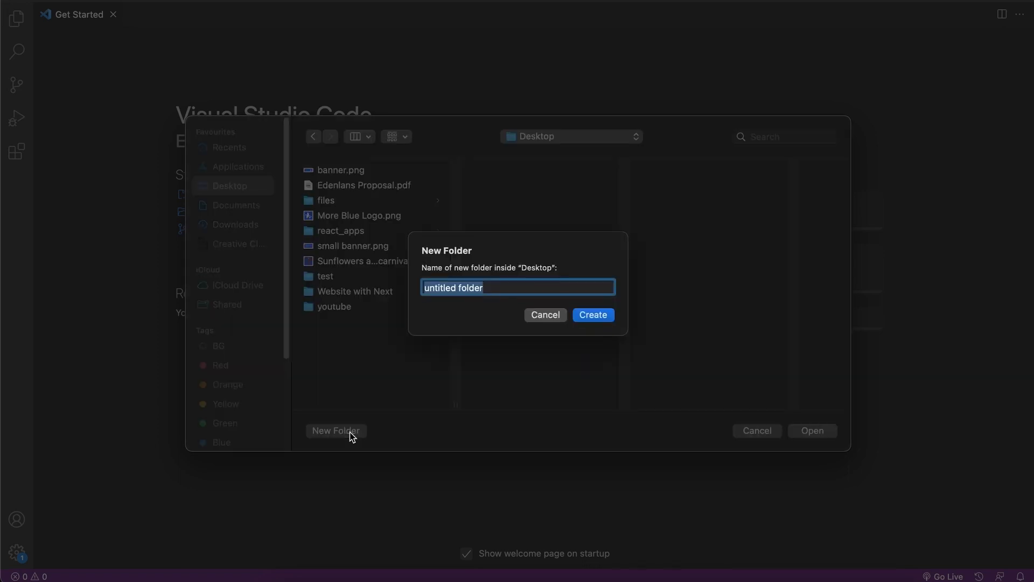
text(my)
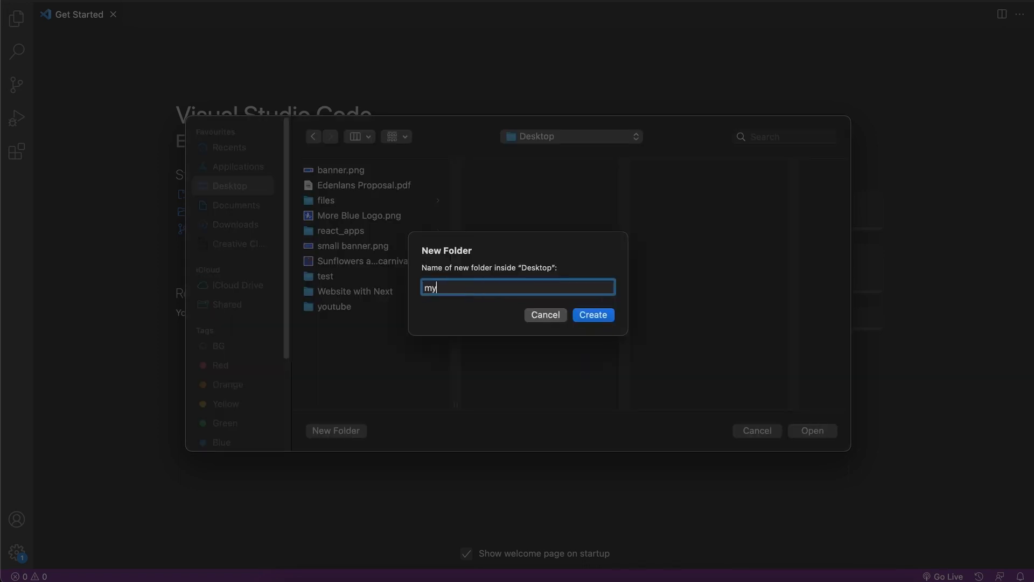
text( mint app)
key(Return)
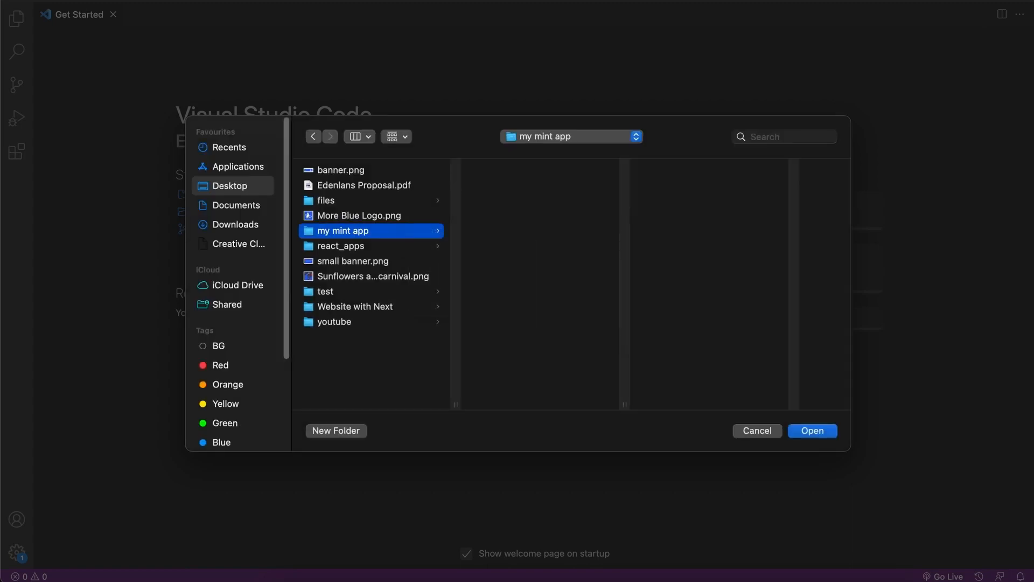
click(813, 434)
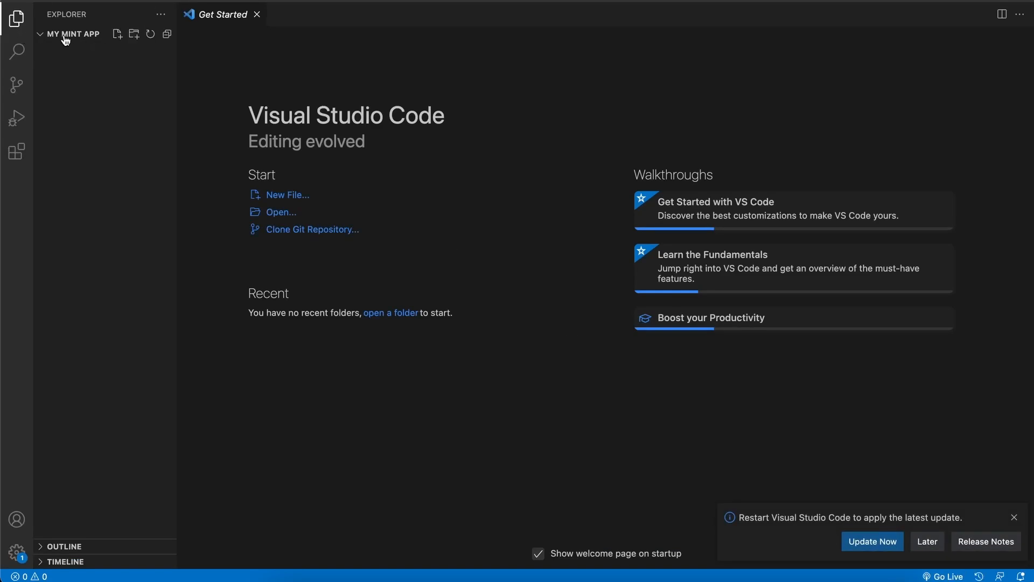
Step: Create a new empty index.html file in the my mint app folder
right_click(107, 82)
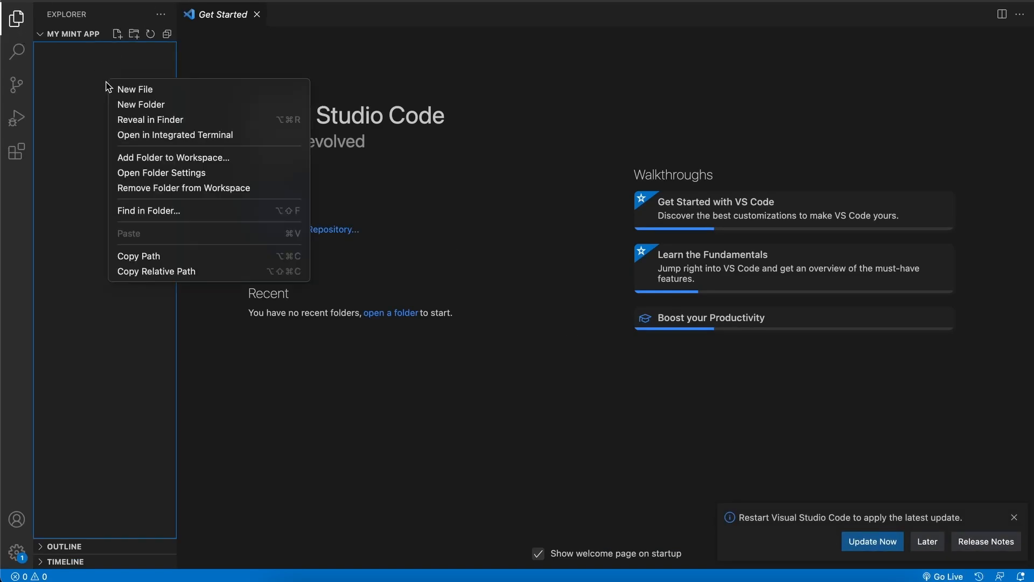
click(139, 89)
text(index.html)
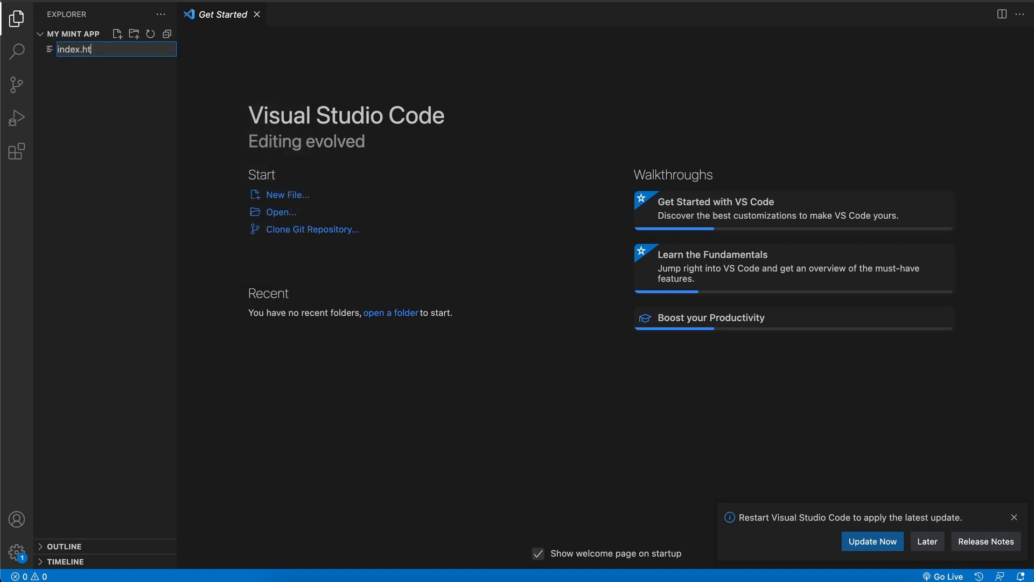
key(Return)
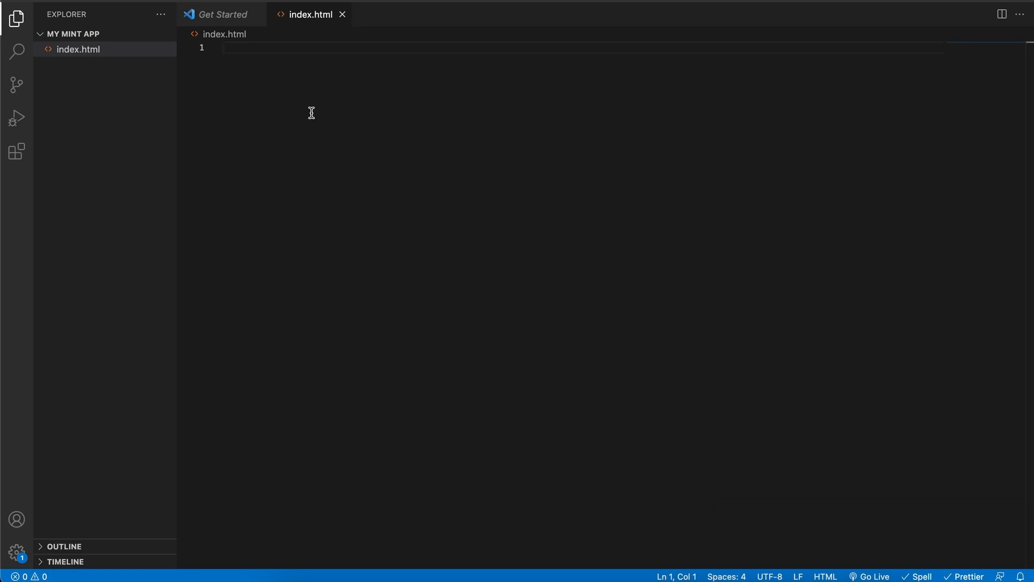
Step: Fill the empty index.html with a DOCTYPE, html and body skeleton and save it
text(<!DOCTYPE html> <html>   <body></body> </html>)
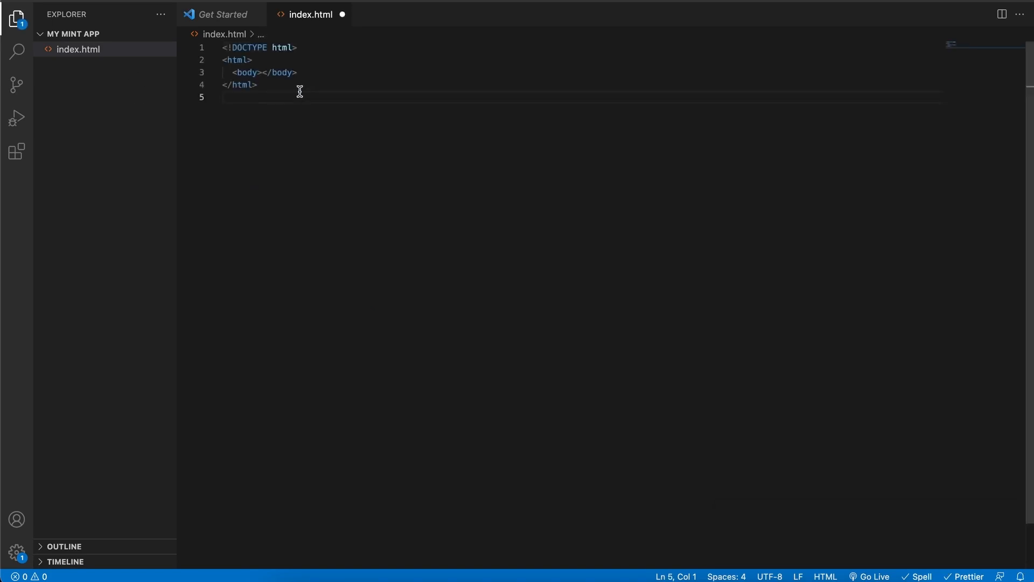
click(309, 49)
click(275, 83)
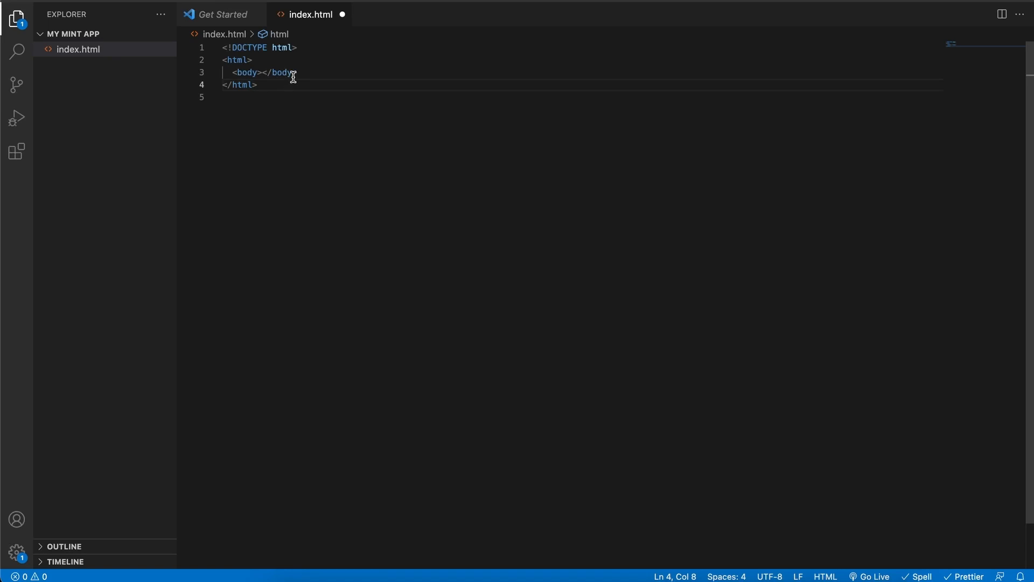
drag(304, 74, 228, 72)
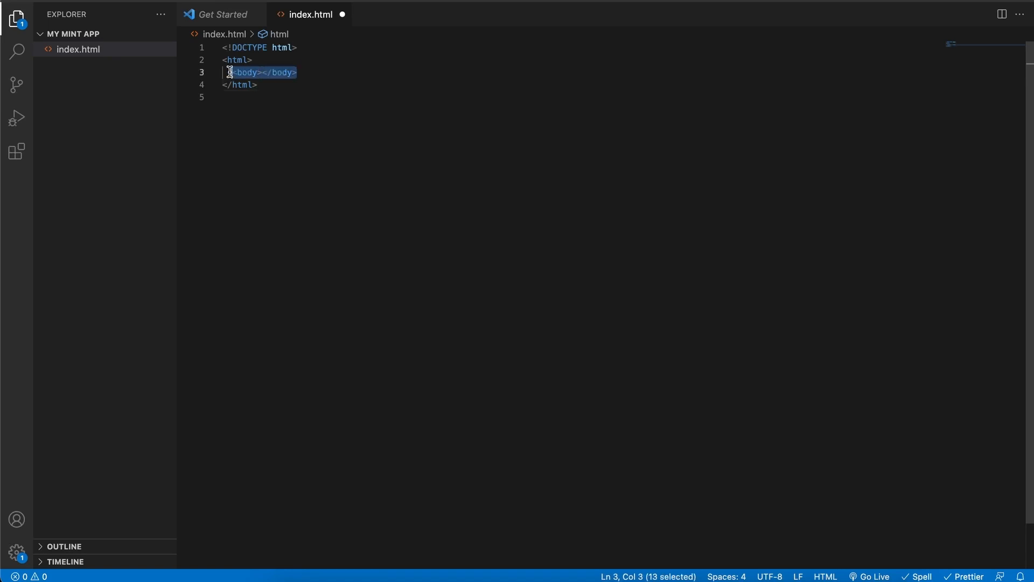
click(308, 72)
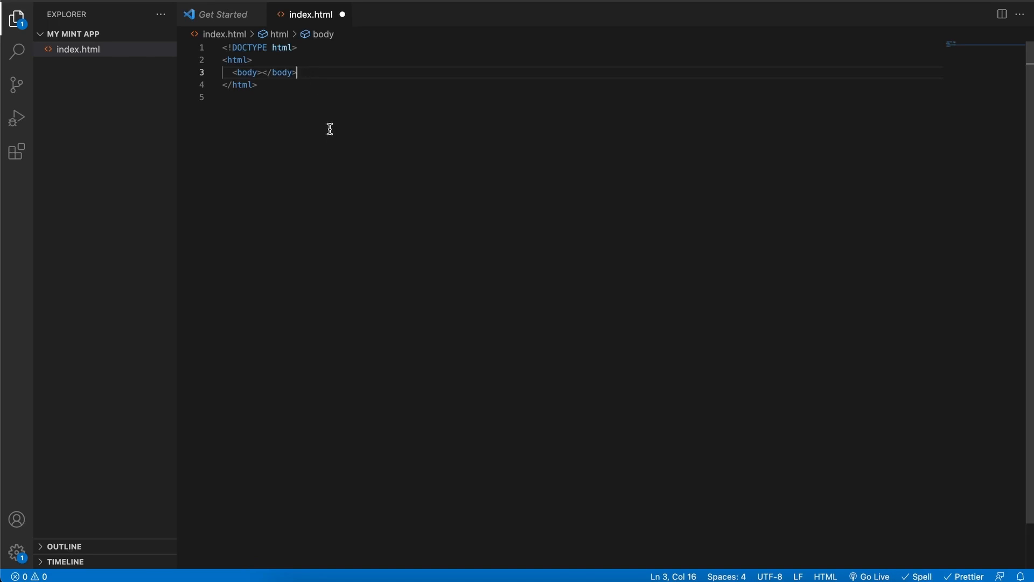
click(298, 109)
key(ctrl+s)
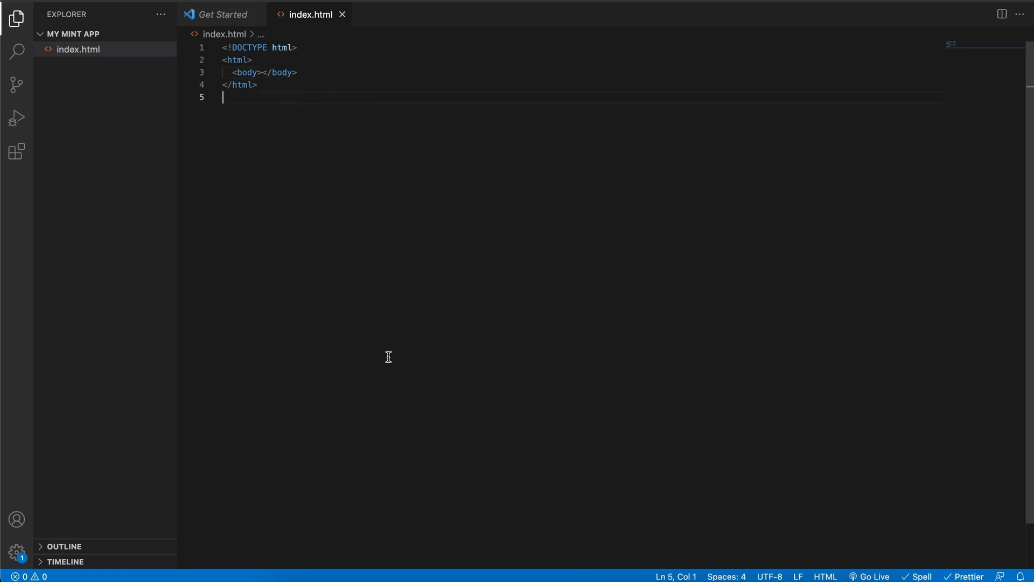
click(433, 577)
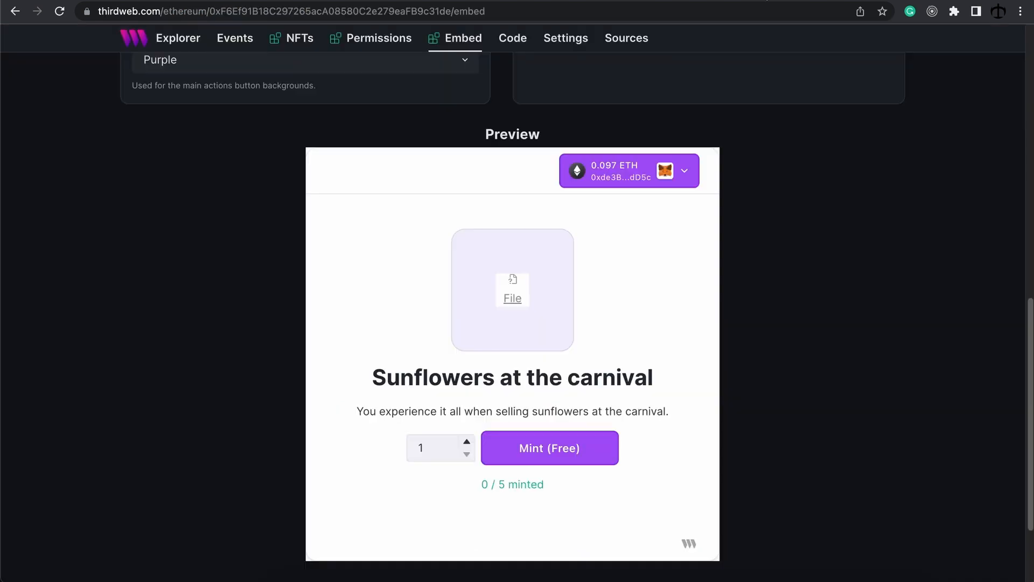
Step: Copy thirdweb's More Blue iframe embed code and put the caret between index.html's body tags
scroll(663, 213, up, 10)
drag(594, 260, 519, 176)
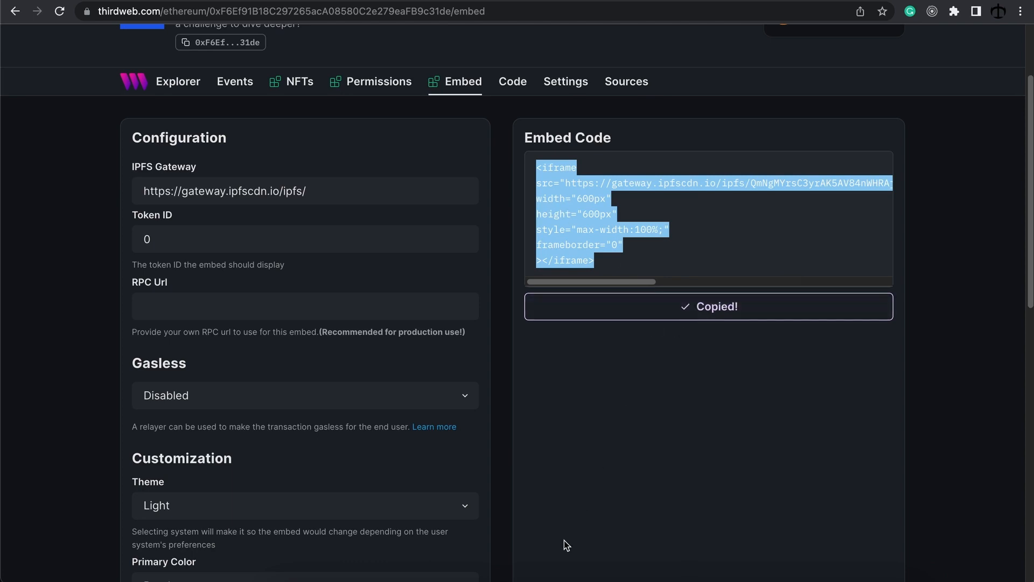
click(526, 571)
click(263, 73)
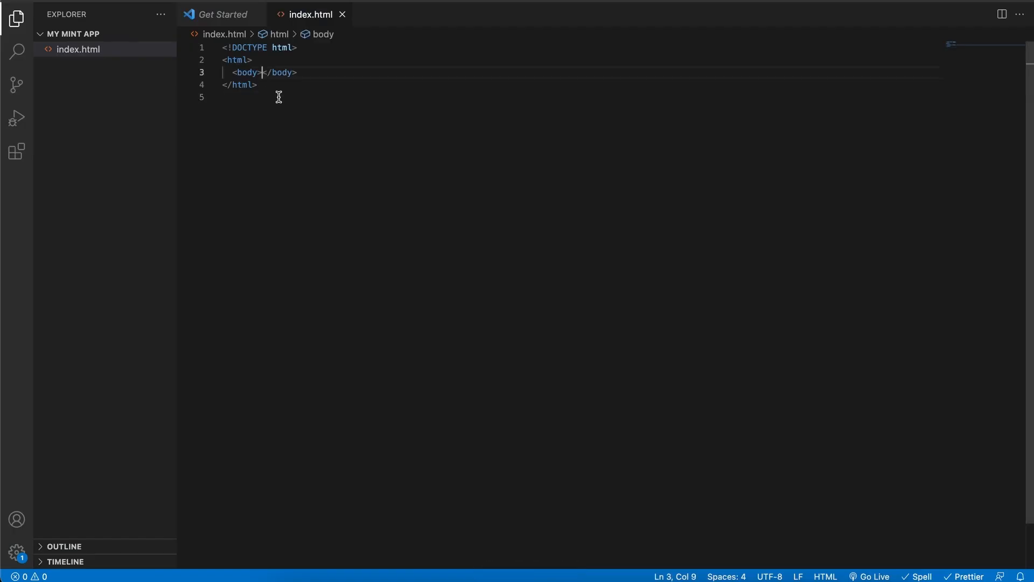
Step: Paste the edition drop iframe between the body tags of index.html and save it
key(Return)
key(super+v)
key(super+s)
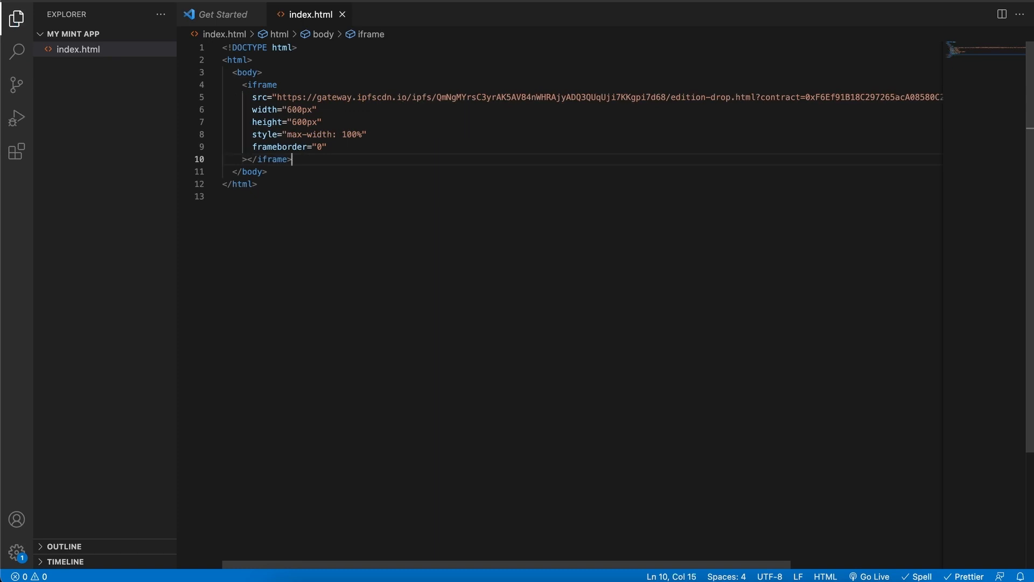
click(243, 73)
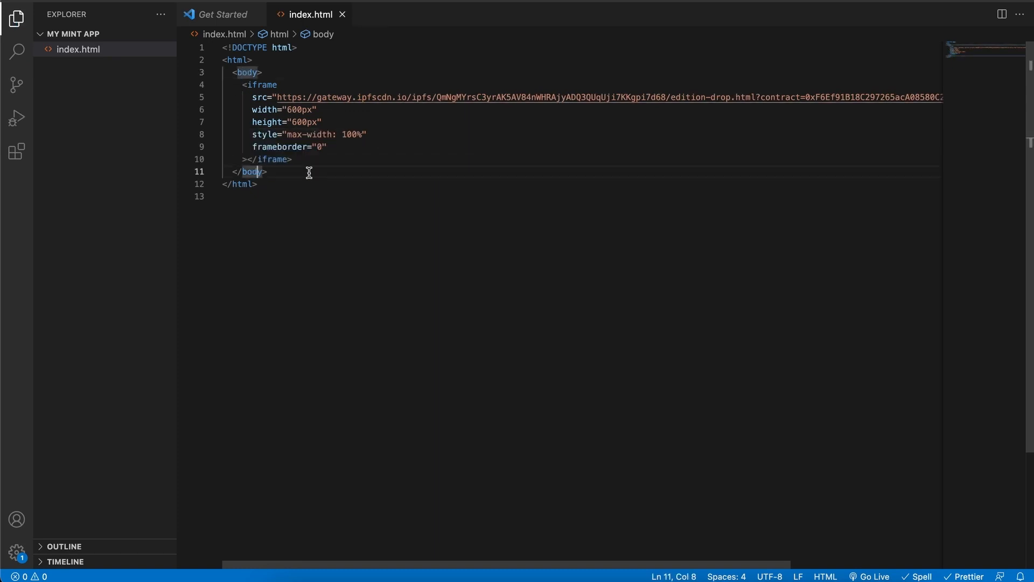
click(360, 181)
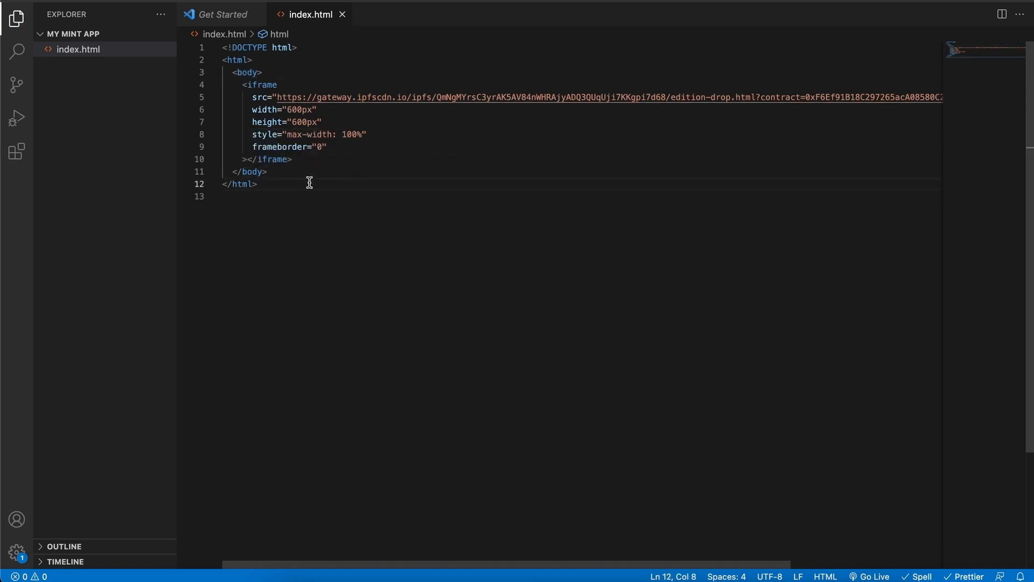
click(365, 208)
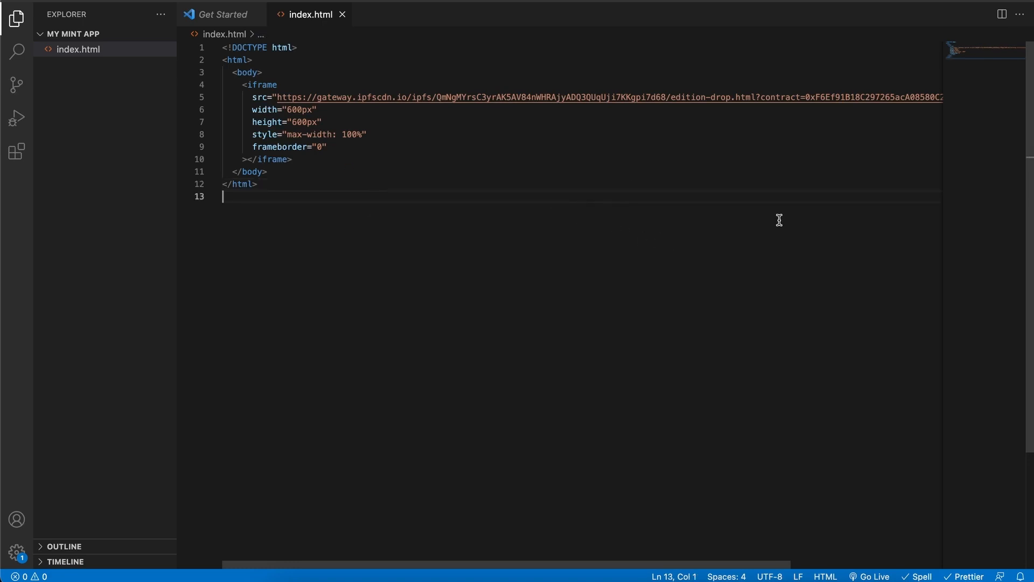
Step: Open index.html from the my mint app folder in the browser
key(super+Tab)
drag(591, 29, 617, 233)
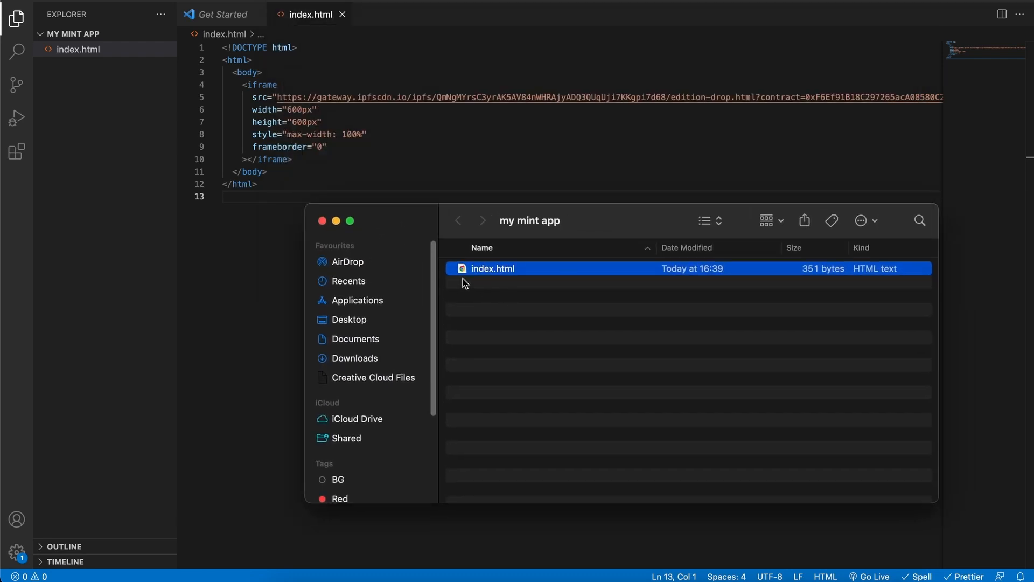
double_click(490, 270)
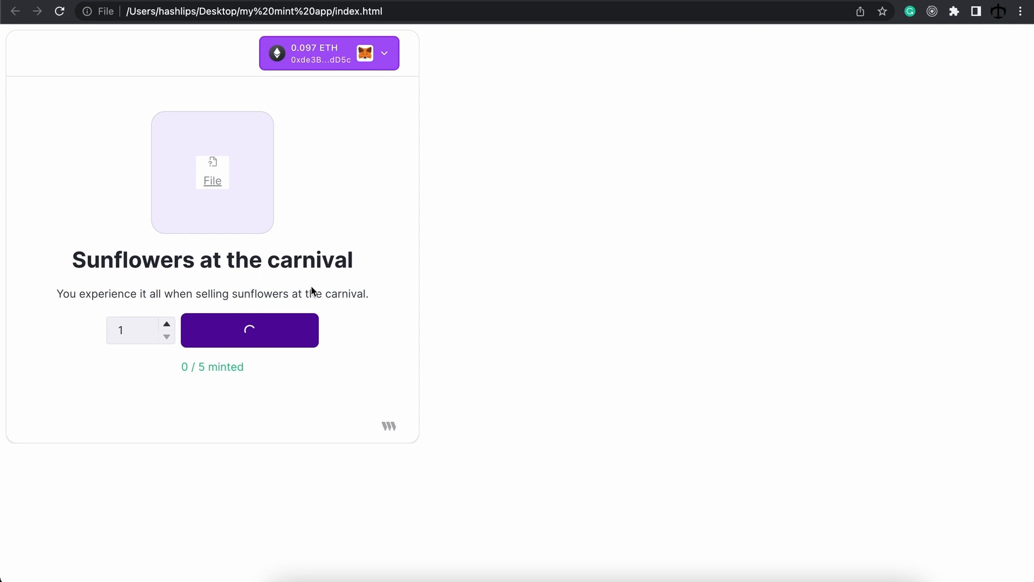
Step: Disconnect the wallet on the local mint page, reconnect MetaMask, then disconnect again
click(371, 65)
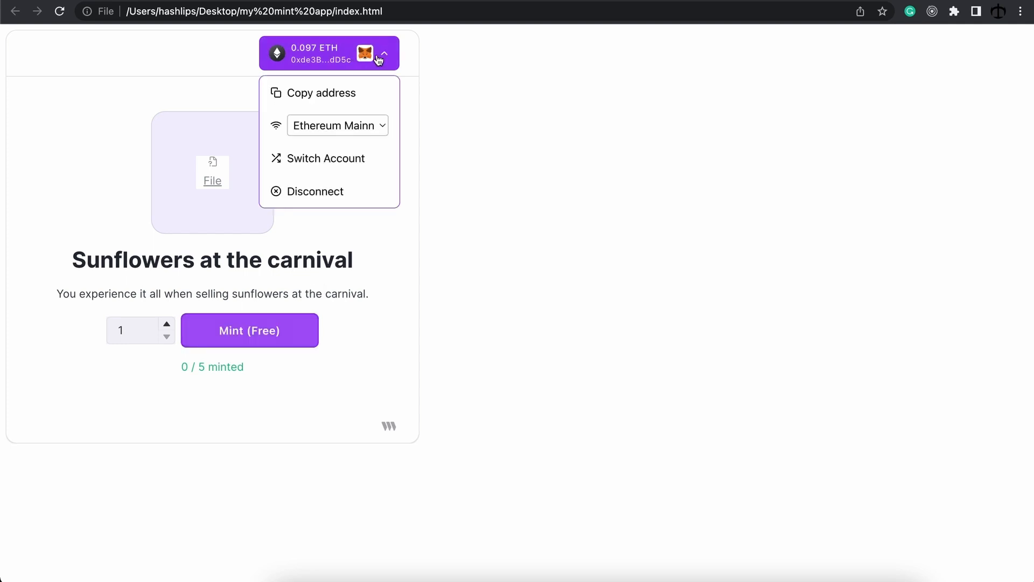
click(315, 193)
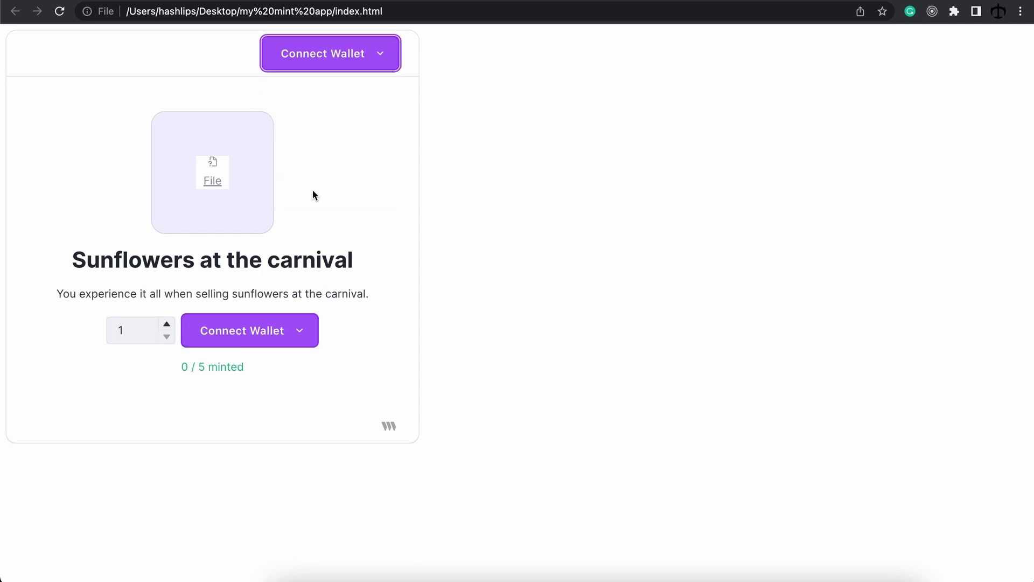
click(338, 63)
click(313, 92)
click(345, 54)
click(349, 189)
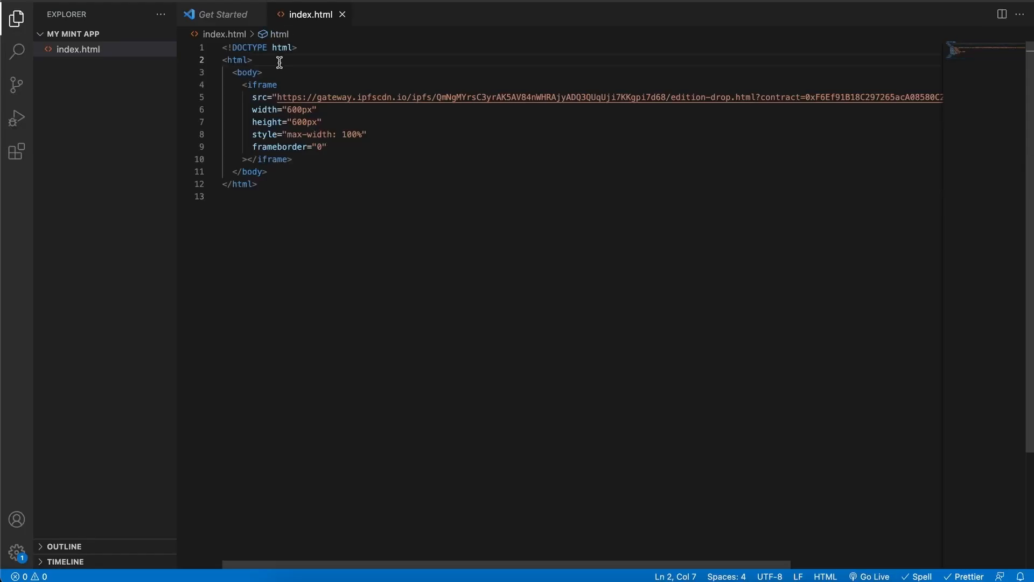
Step: Add a <head> containing an empty <style> block after the html tag
key(Return)
text(<)
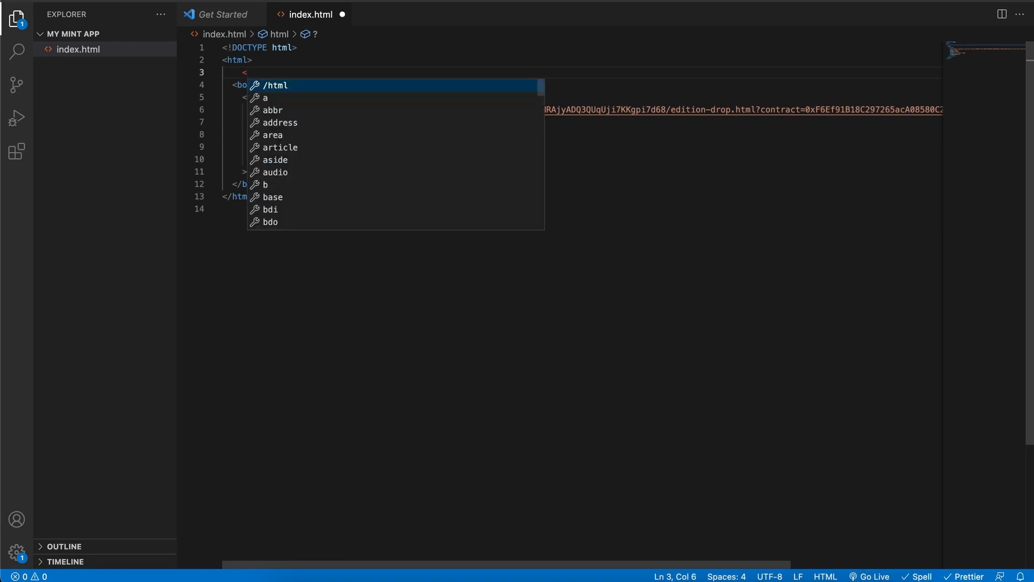
text(head)
key(Escape)
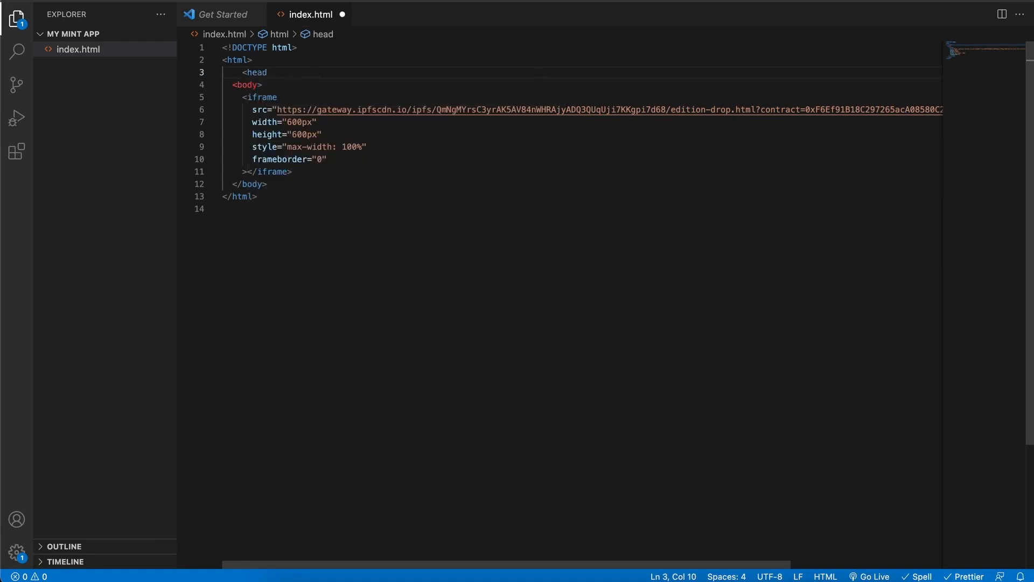
text(>)
key(Return)
text(<)
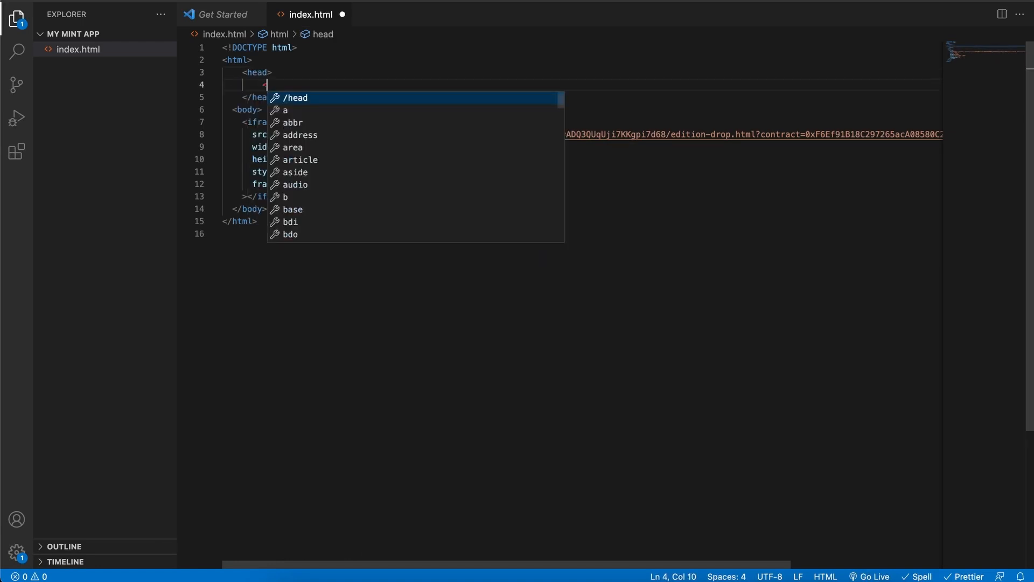
text(style>)
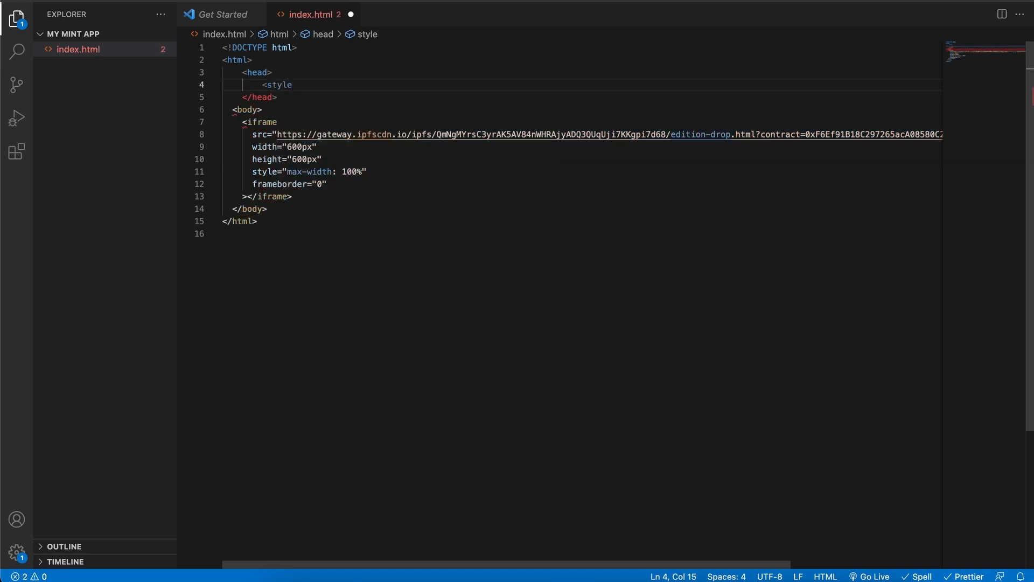
key(Return)
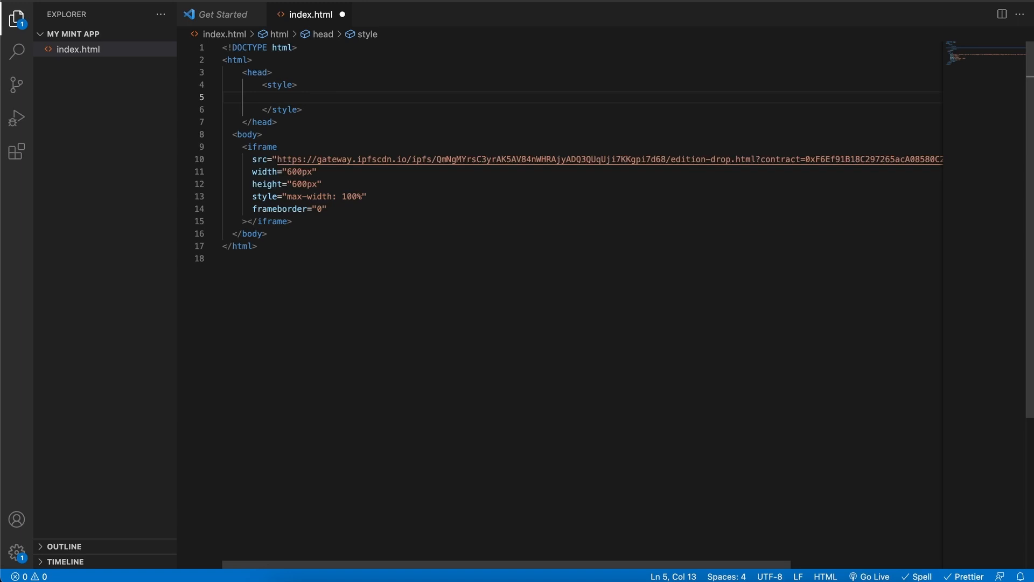
Step: Add an html, body rule with width 100% and height 100vh, and save
text(body)
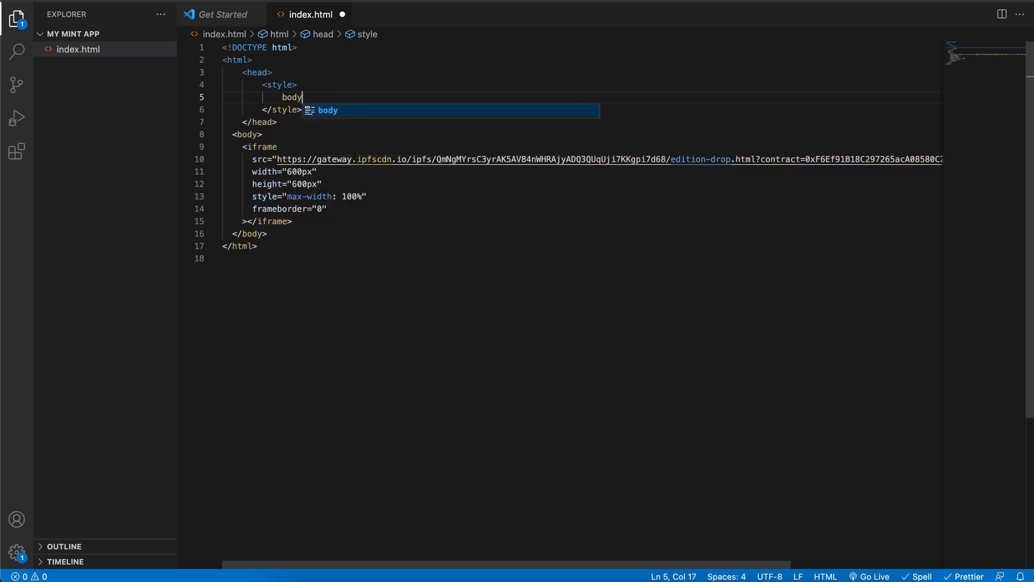
key(BackSpace)
key(BackSpace)
key(BackSpace)
key(BackSpace)
text(html, body)
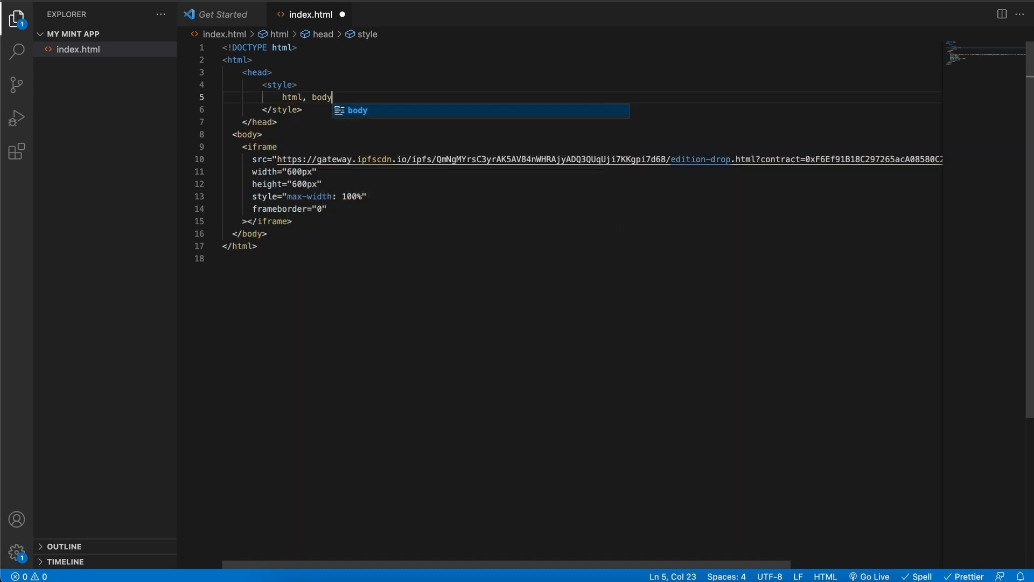
text( {)
key(Return)
text(wid)
key(Return)
text(100)
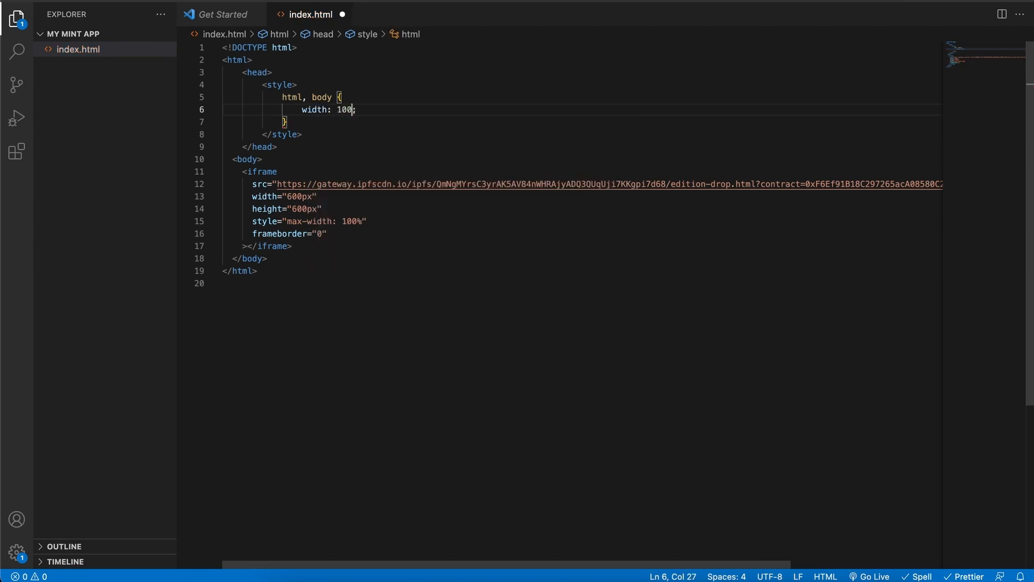
text(%)
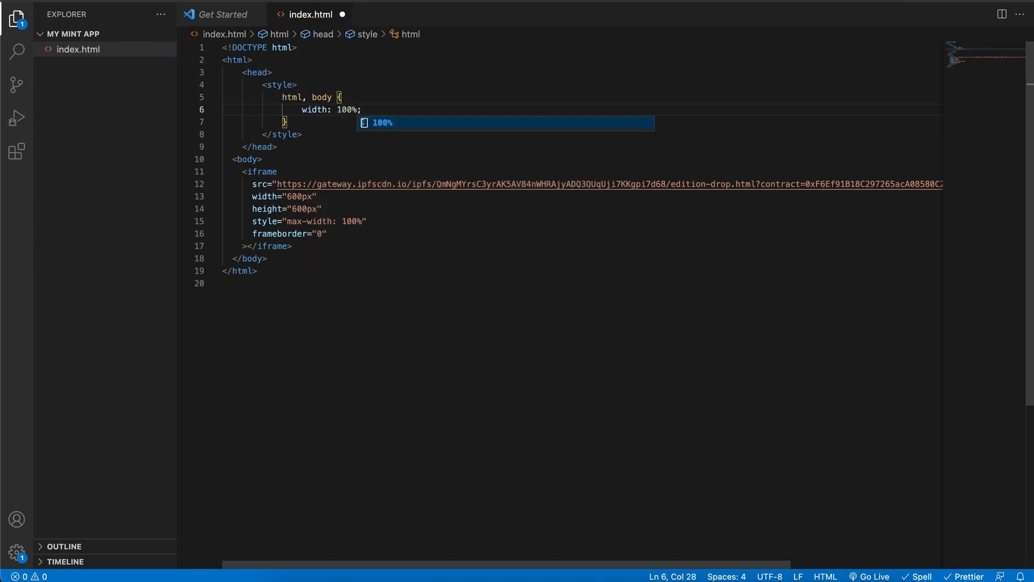
key(End)
key(Return)
text(hei)
key(Return)
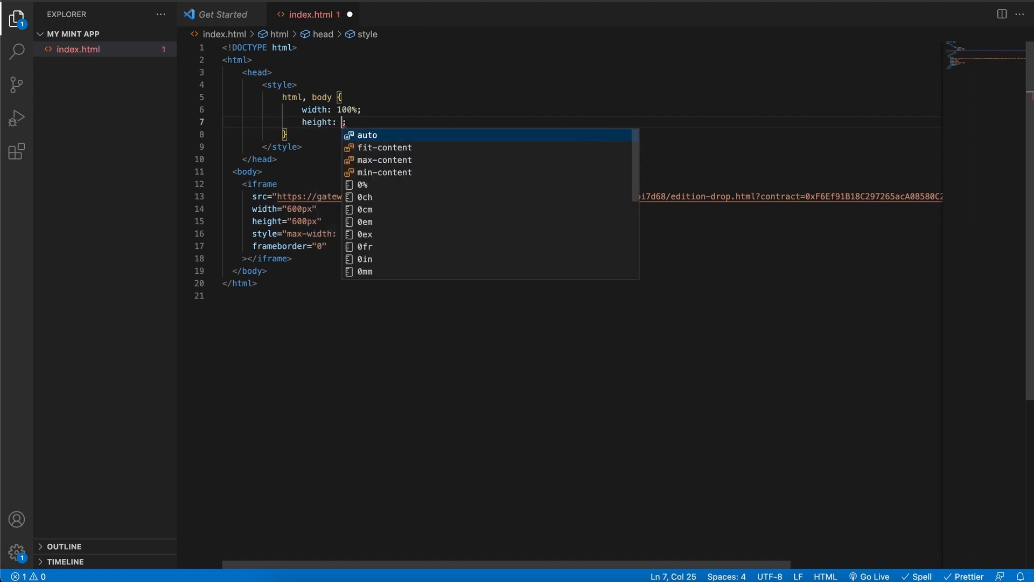
text(100vh)
key(Escape)
key(ctrl+s)
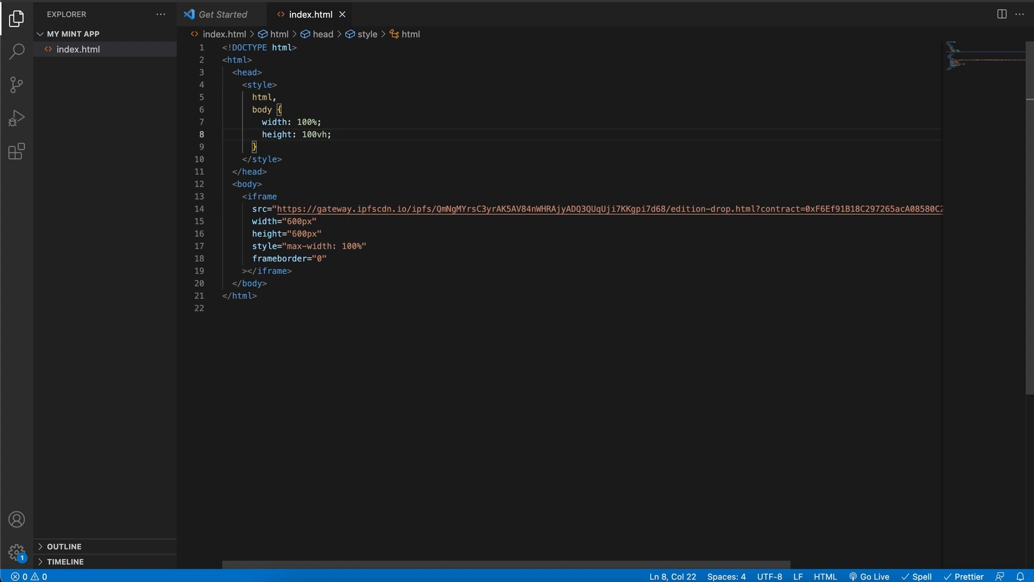
Step: Add a body rule with justify-content: center and align-items: center, and save
key(Down)
key(Return)
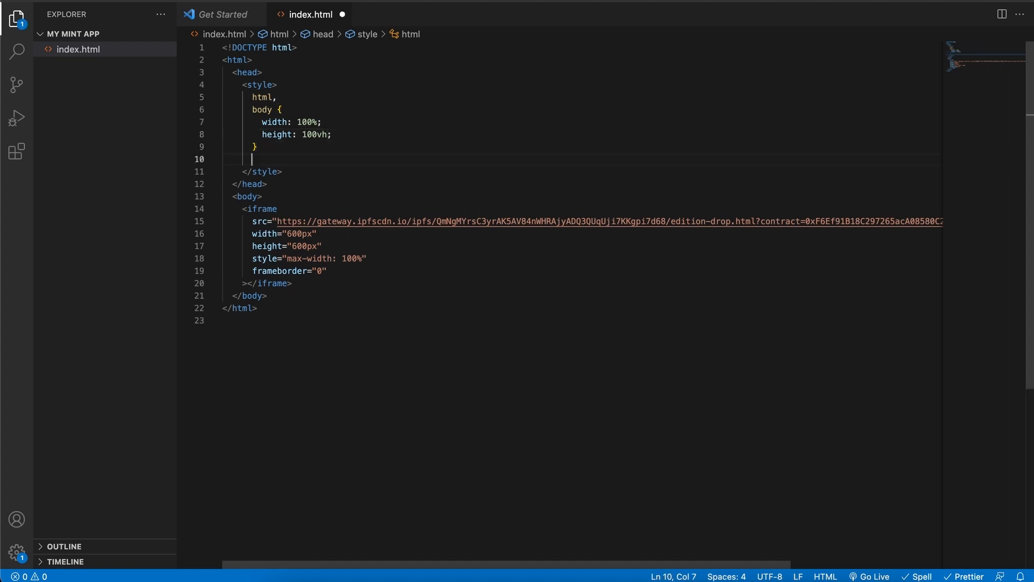
key(Return)
text(body {)
key(Return)
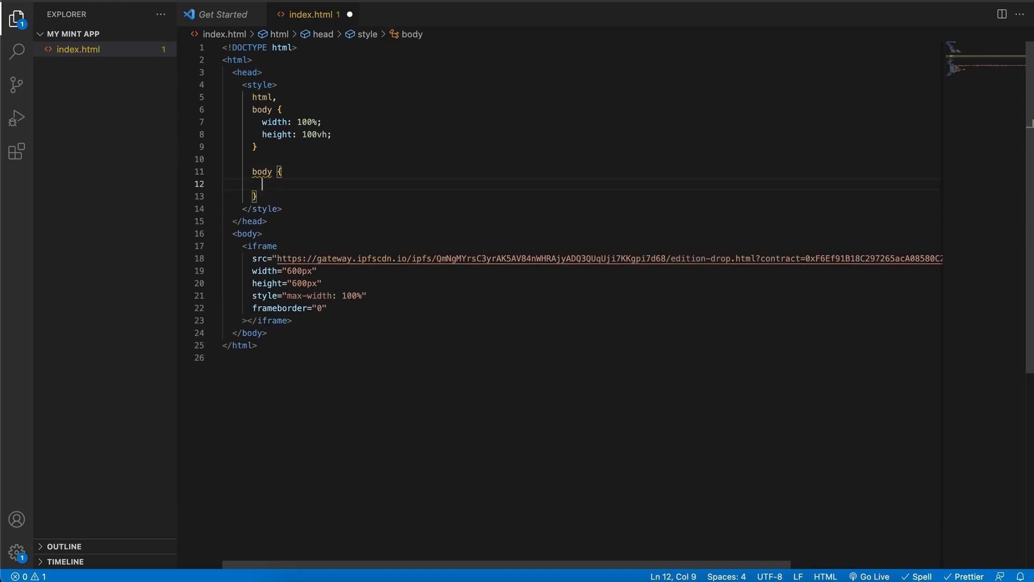
text(ju)
key(Return)
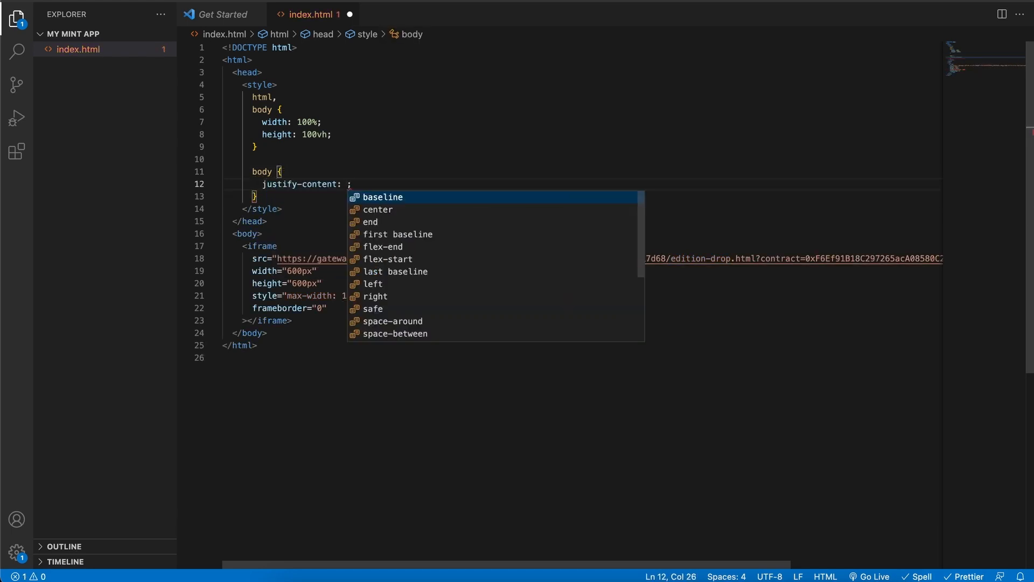
key(Down)
key(Return)
key(End)
key(Return)
text(al)
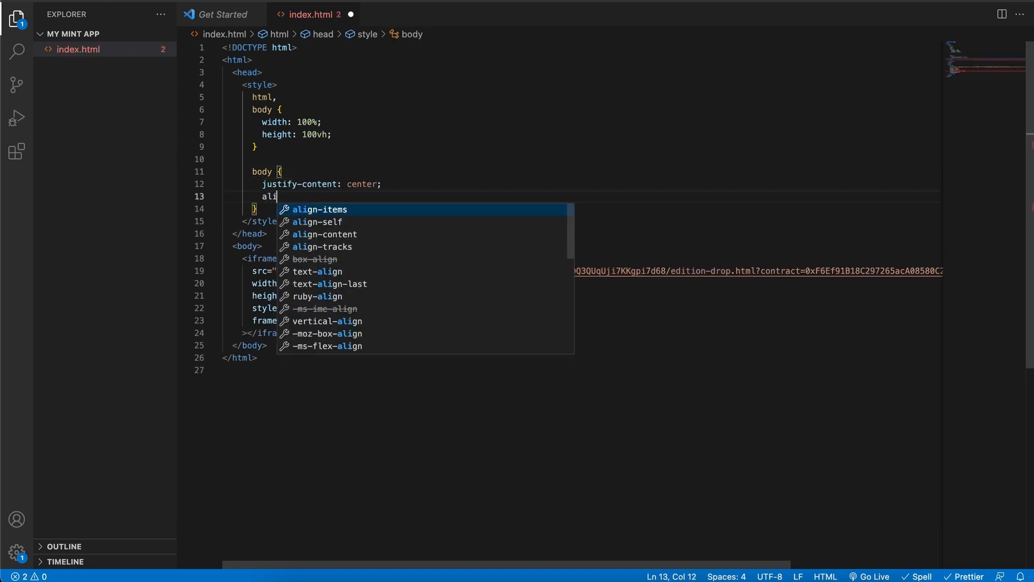
key(Return)
key(Down)
key(Return)
key(ctrl+s)
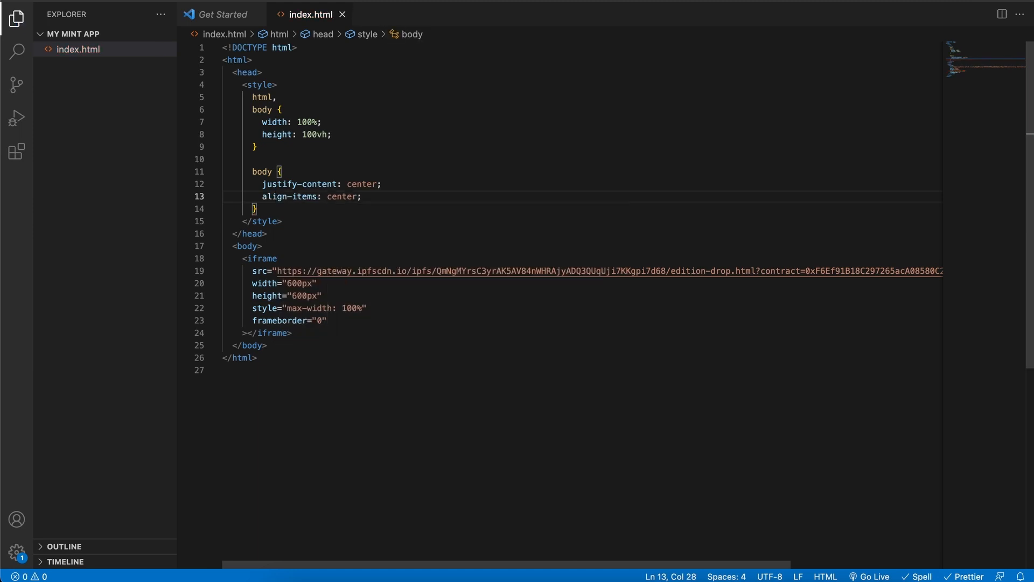
Step: Add display: flex to the body rule and save index.html
click(316, 172)
key(Return)
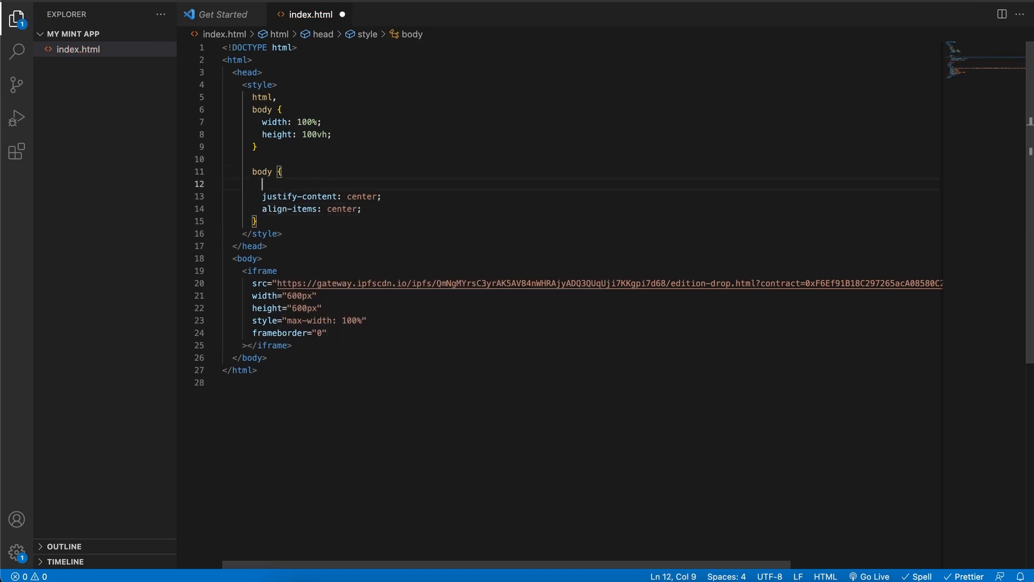
text(dis)
key(Return)
text(fle;)
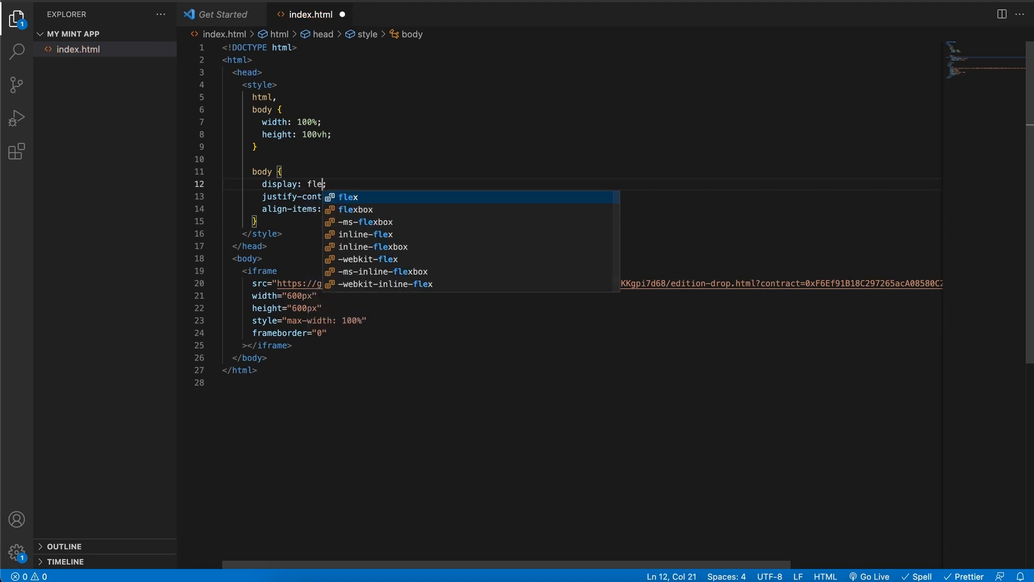
key(Return)
key(ctrl+s)
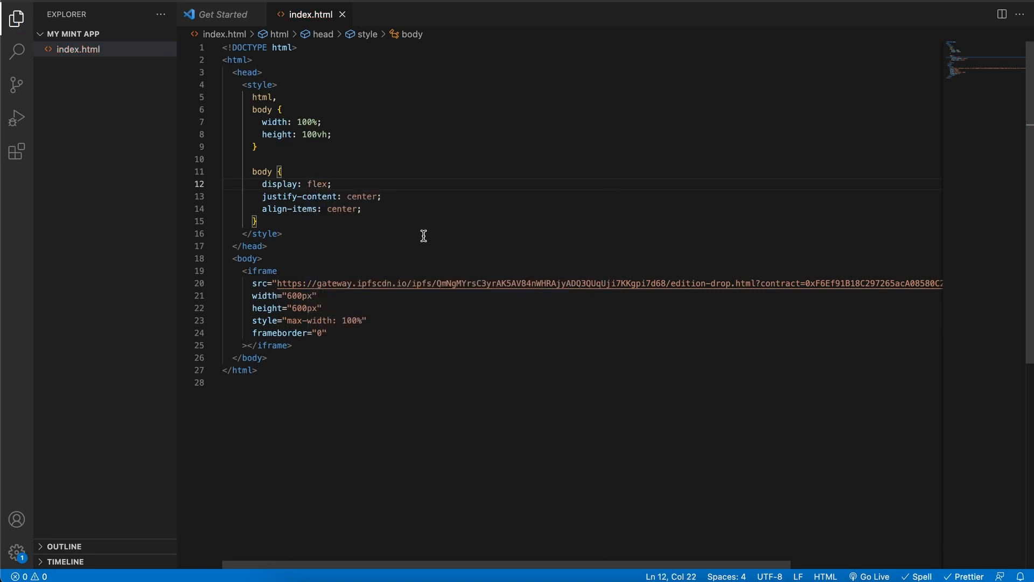
Step: Reload the local mint page in Chrome to see the centred widget
click(439, 571)
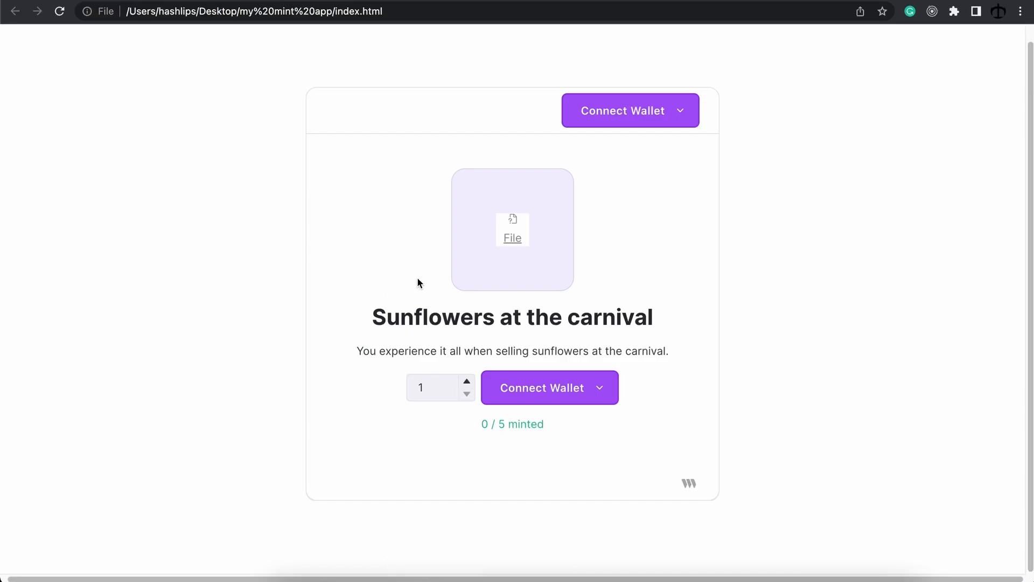
click(59, 11)
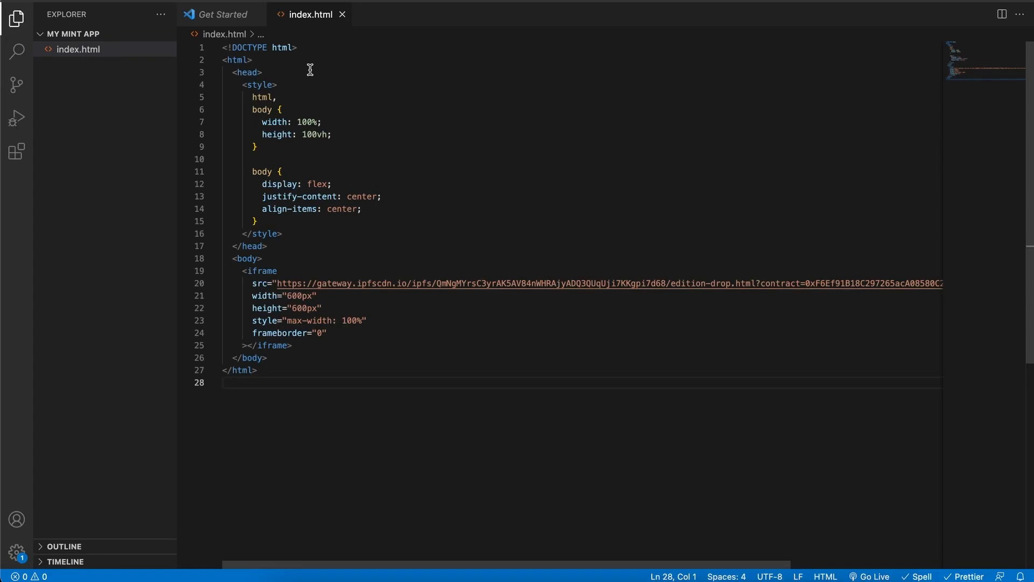
Step: Add <title>More Blue</title> inside the head of index.html and save it
click(310, 70)
key(Return)
text(<t)
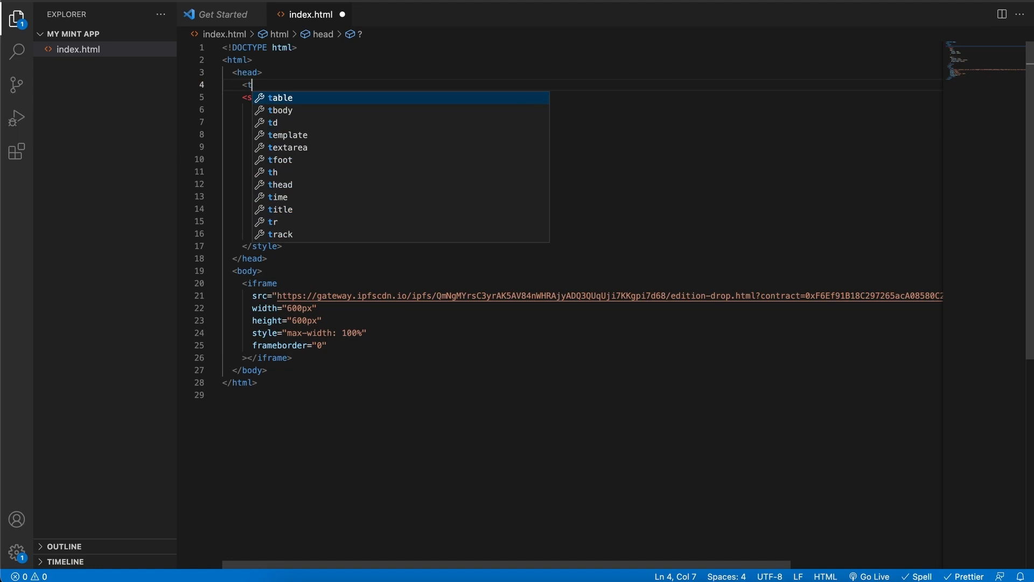
text(it)
key(Return)
text(>)
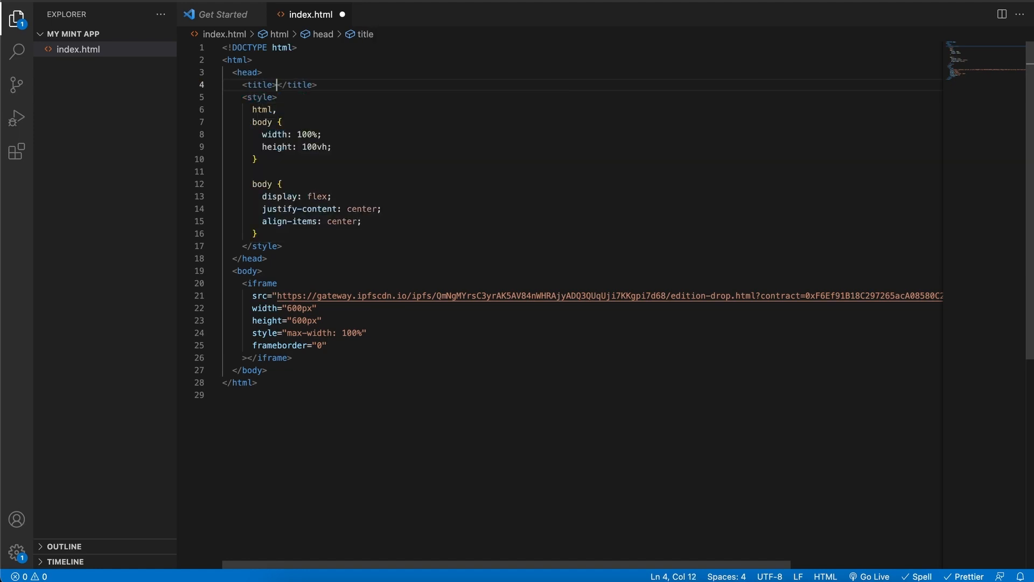
text(More Blue)
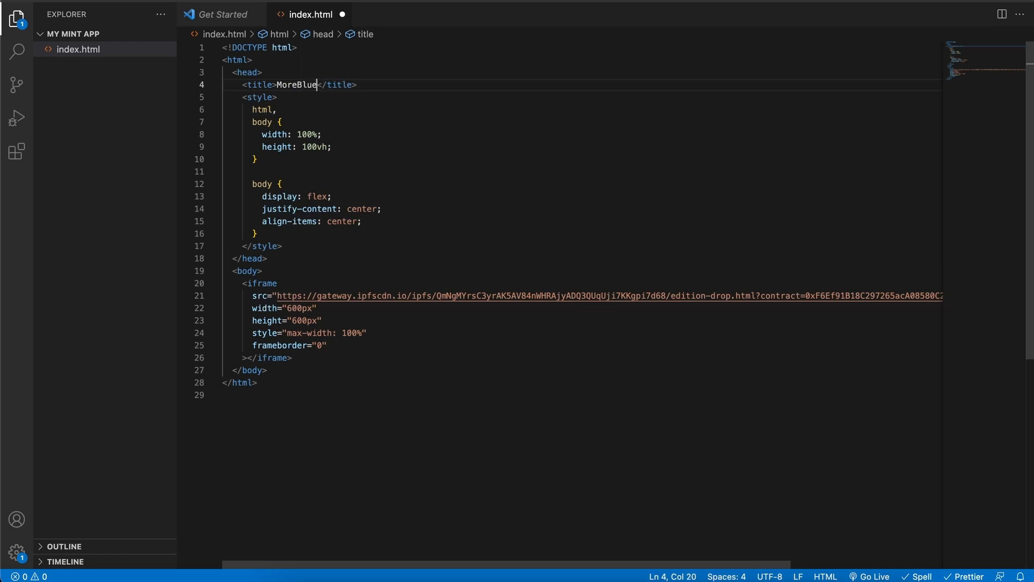
key(Left)
key(Left)
key(Left)
key(Left)
click(379, 114)
key(ctrl+s)
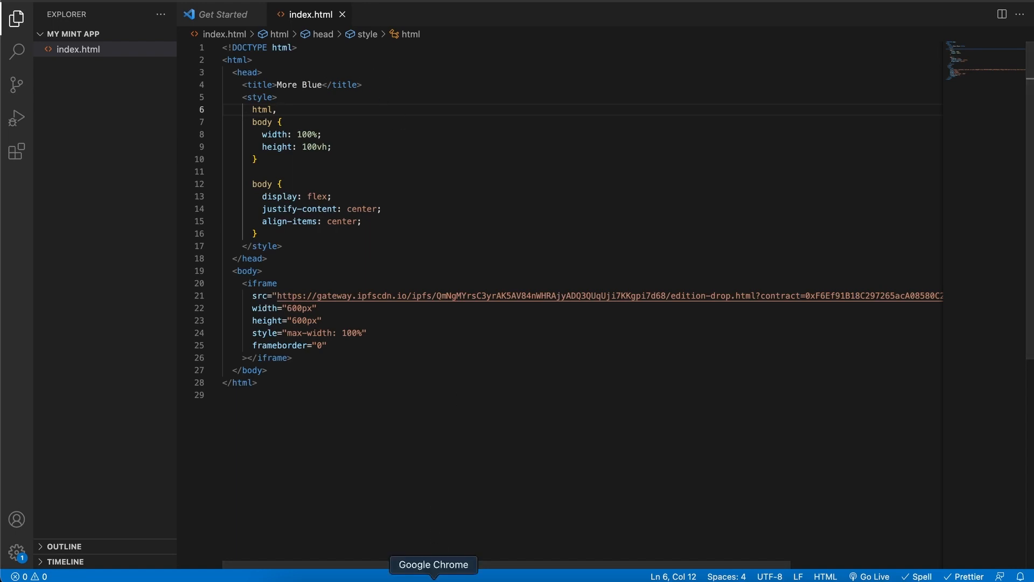
click(434, 572)
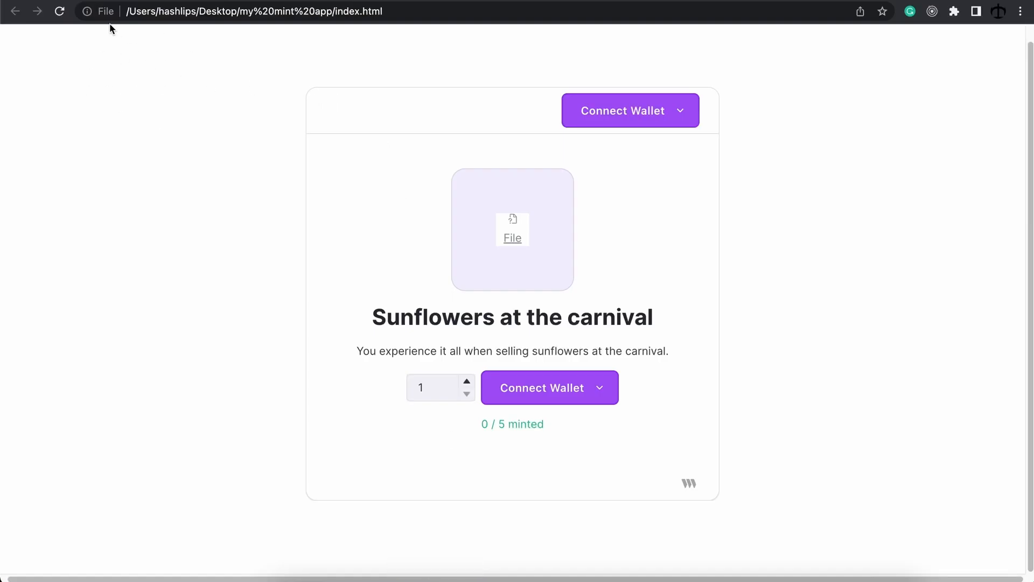
Step: Refresh the local mint page, then switch to the DigitalOcean tab
key(super+r)
click(925, 0)
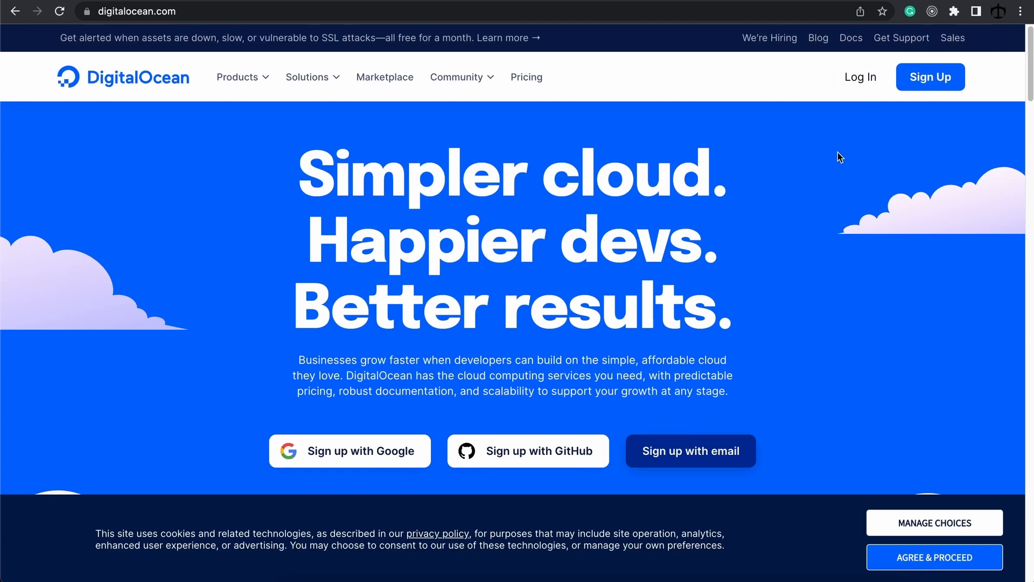
Step: Switch to the hosting provider's login tab to reach the cPanel dashboard
click(885, 0)
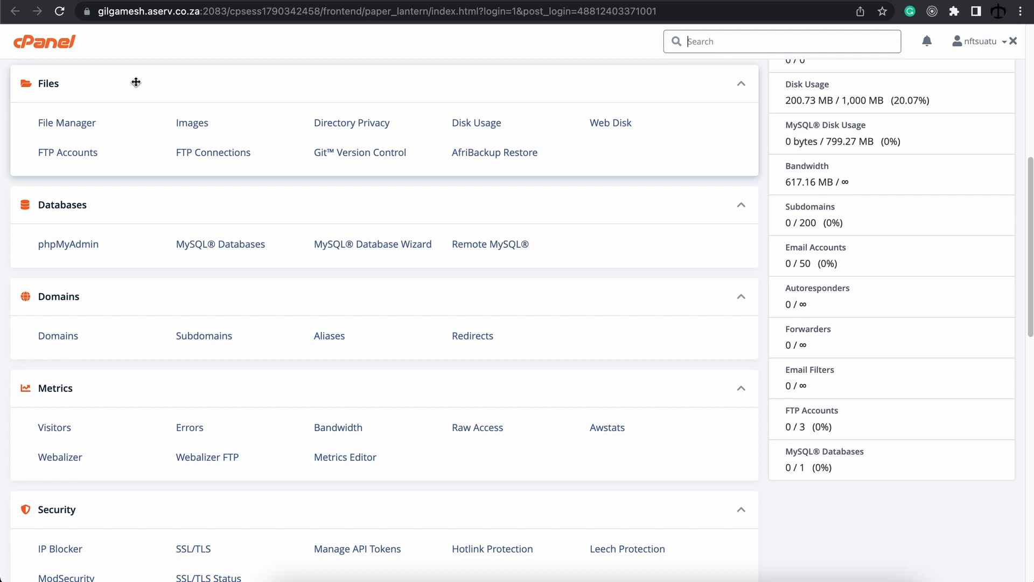
Step: In File Manager's public_html, delete the old index.html, Archive.zip and build folder
click(79, 122)
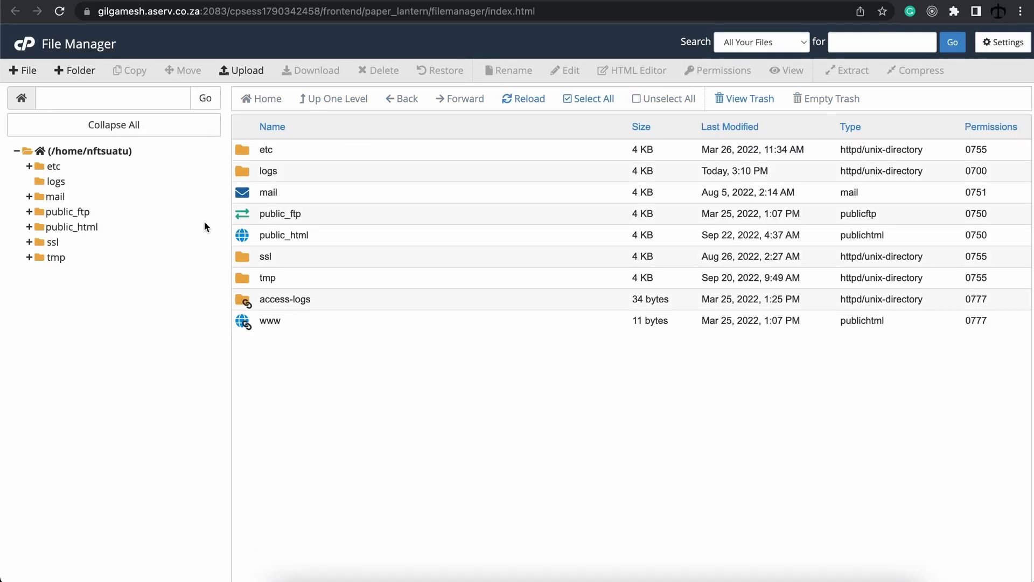
click(269, 235)
drag(268, 235, 322, 233)
double_click(316, 235)
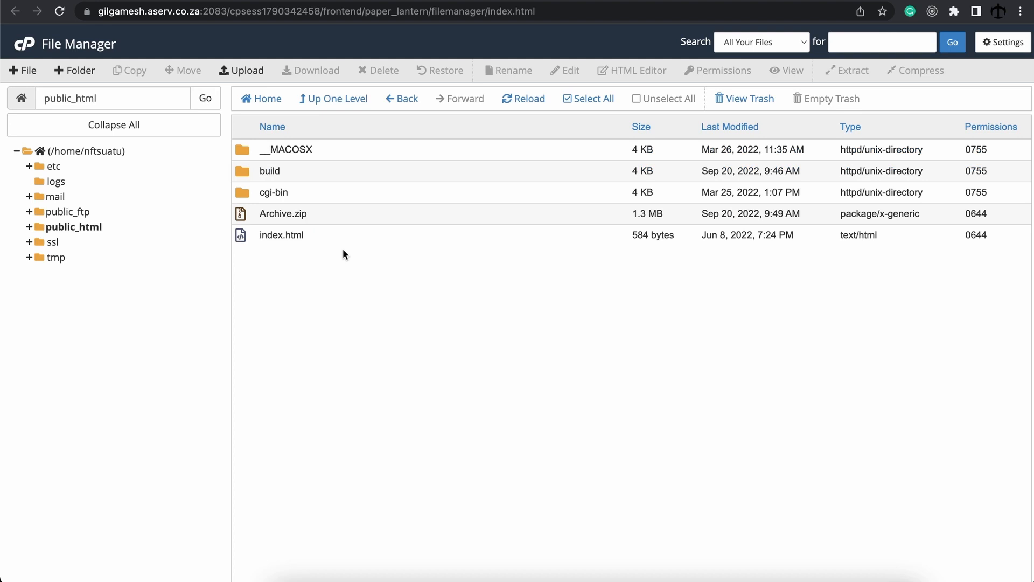
click(299, 232)
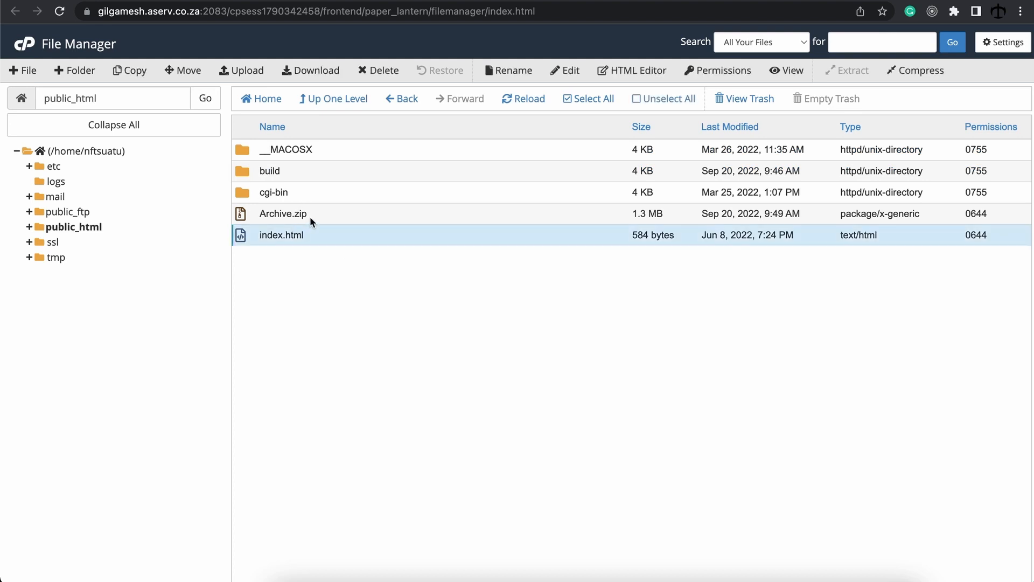
shift+click(309, 215)
super+click(307, 170)
right_click(302, 170)
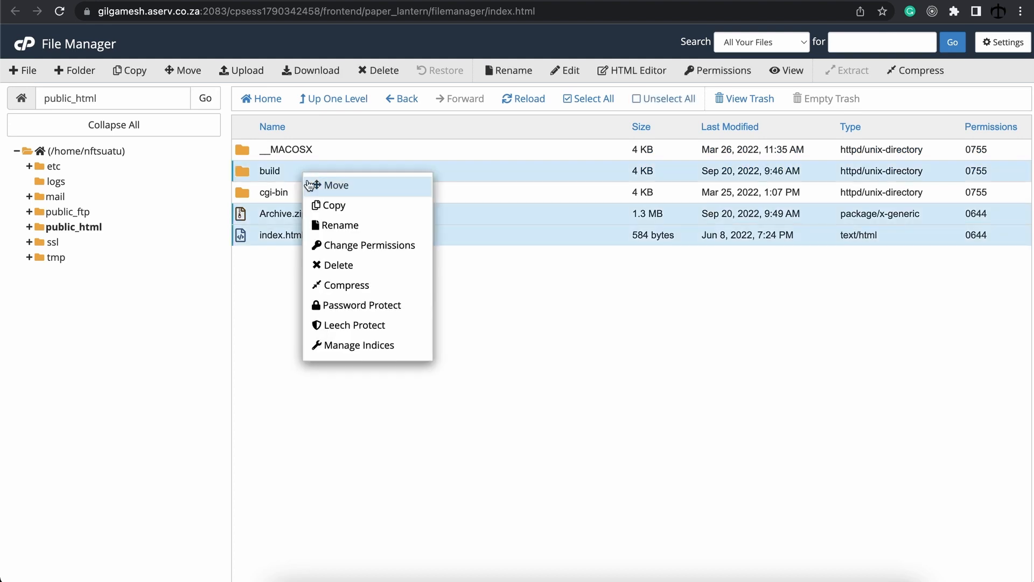
click(357, 262)
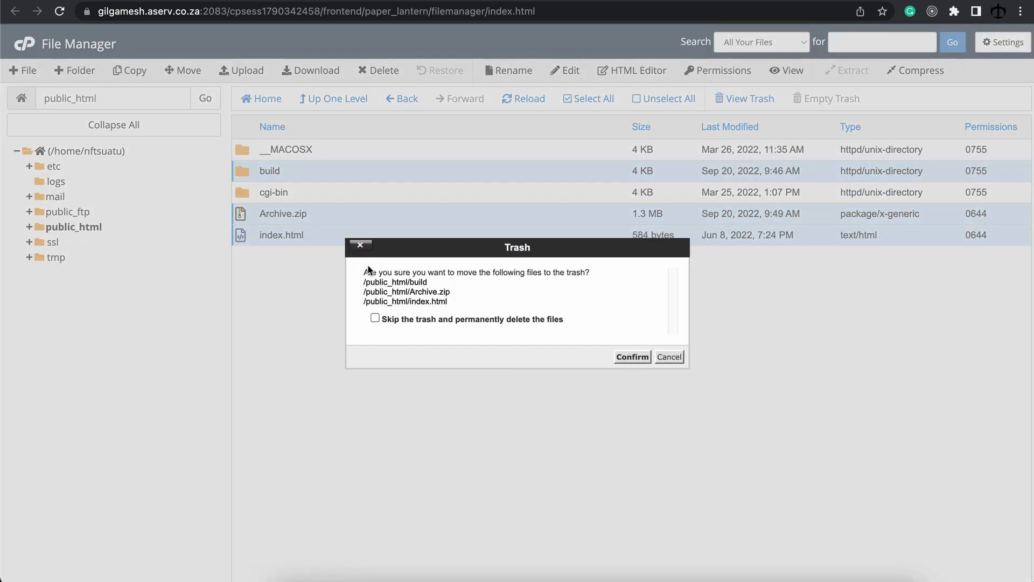
click(625, 356)
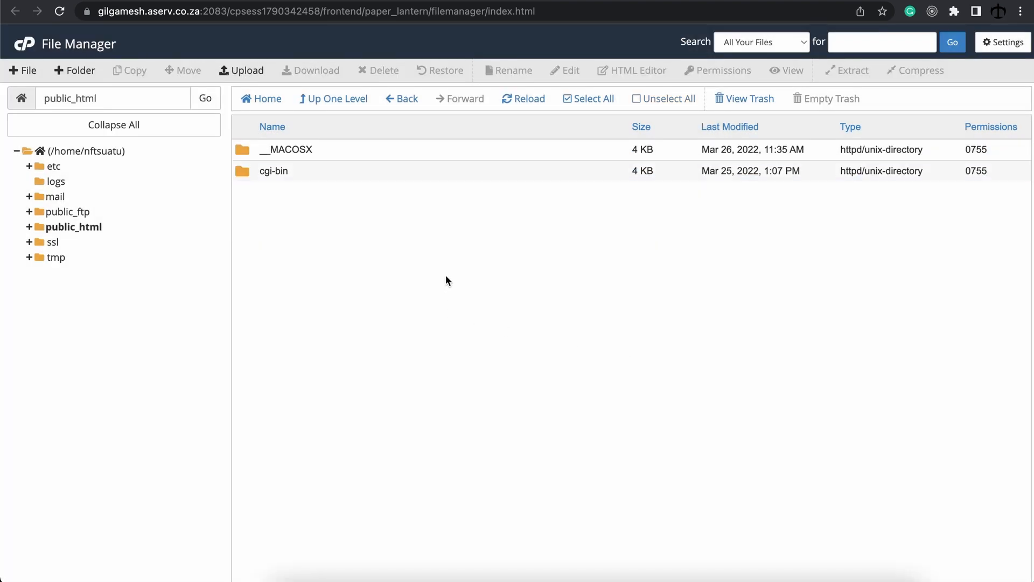
Step: Upload the new index.html from my mint app into public_html
click(249, 70)
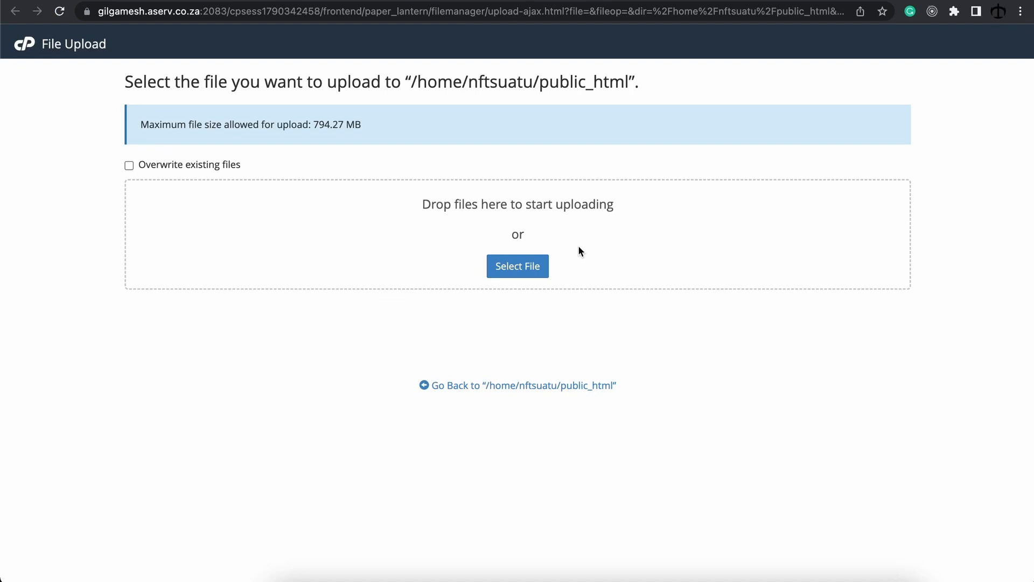
key(super+Tab)
drag(621, 229, 963, 274)
drag(847, 315, 542, 228)
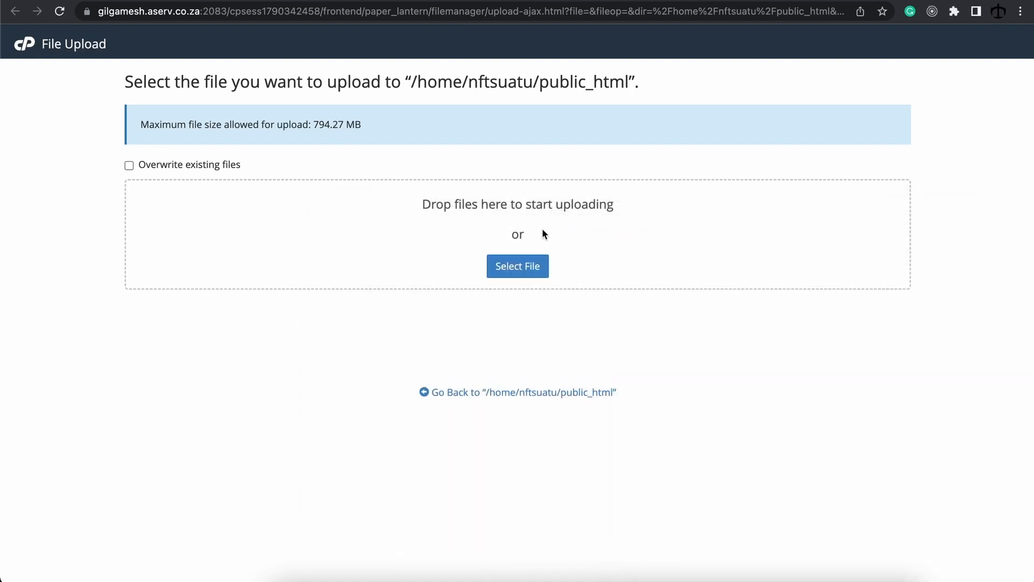
click(524, 396)
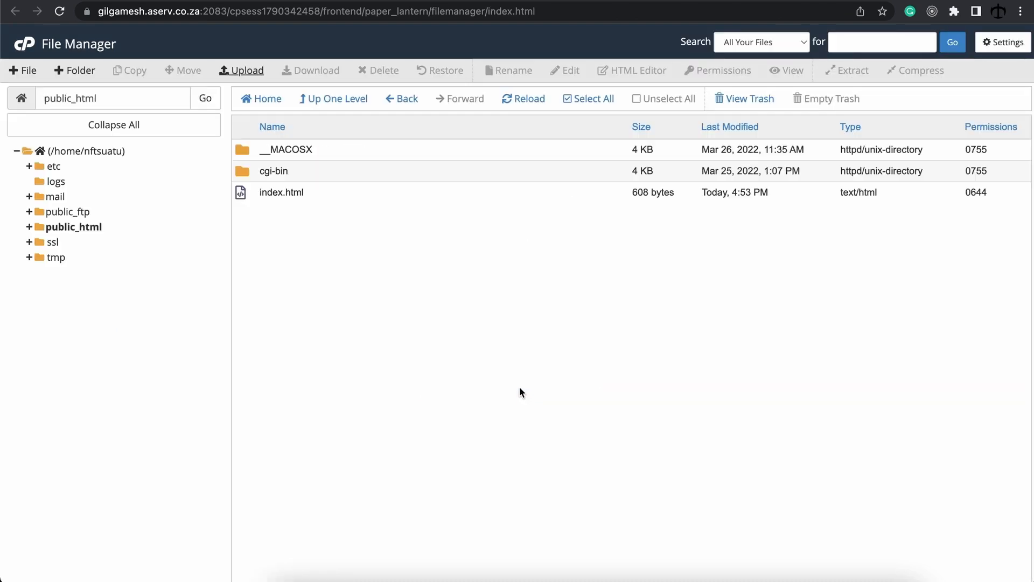
Step: Open the uploaded index.html mint page and connect the MetaMask wallet
click(305, 192)
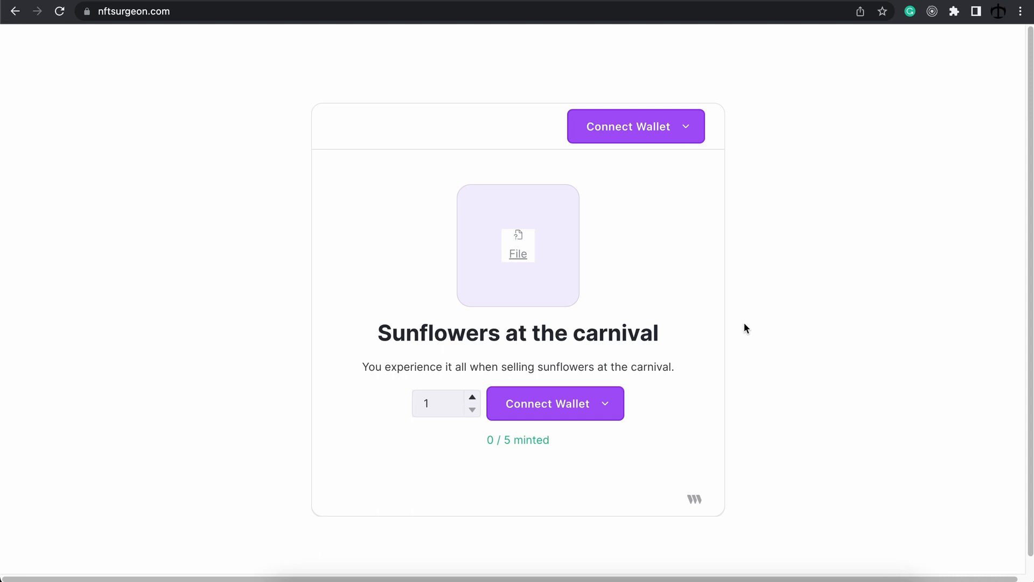
click(683, 133)
click(645, 166)
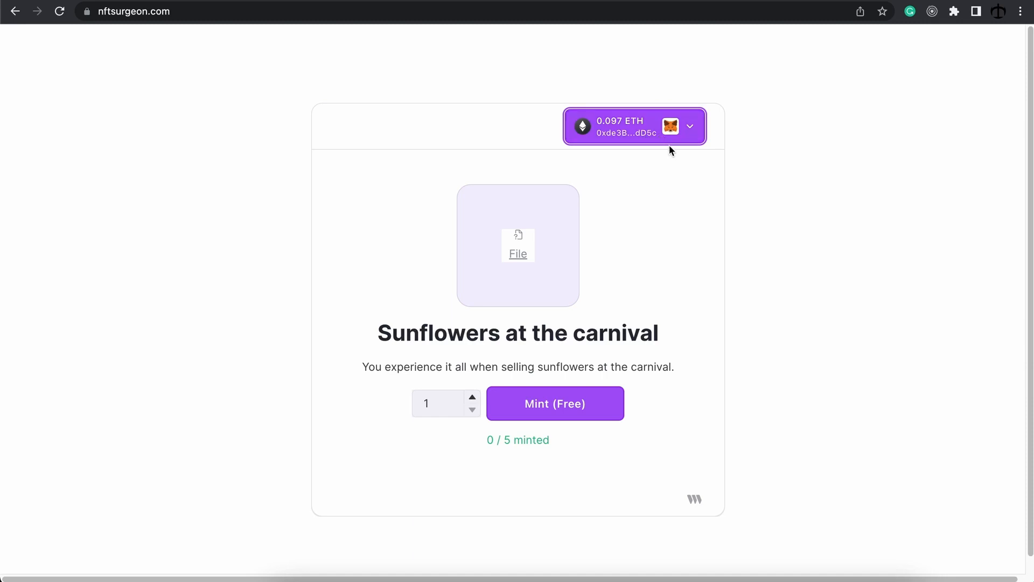
Step: Raise the mint quantity to 5 and submit the free mint
click(473, 399)
click(473, 400)
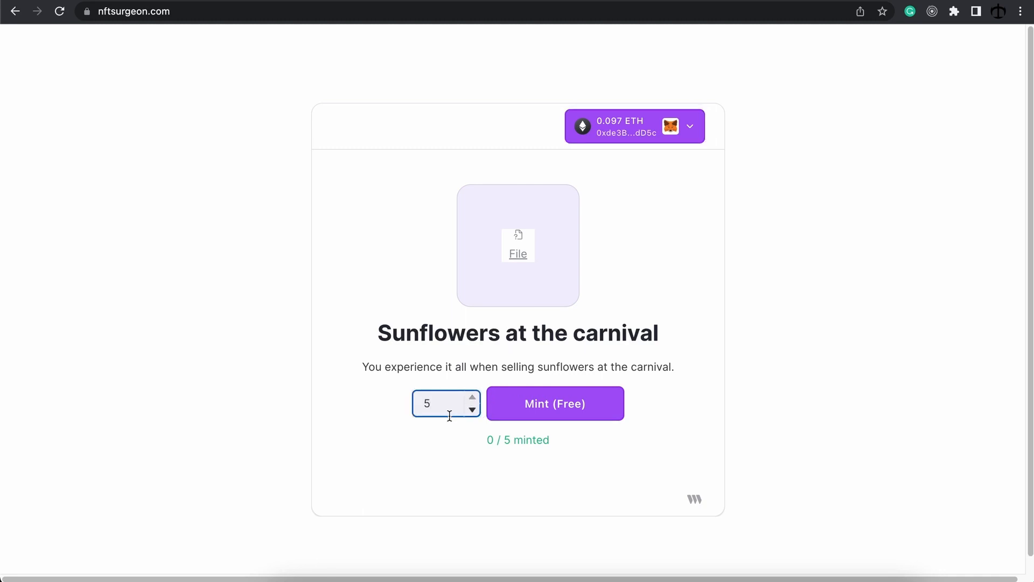
click(582, 415)
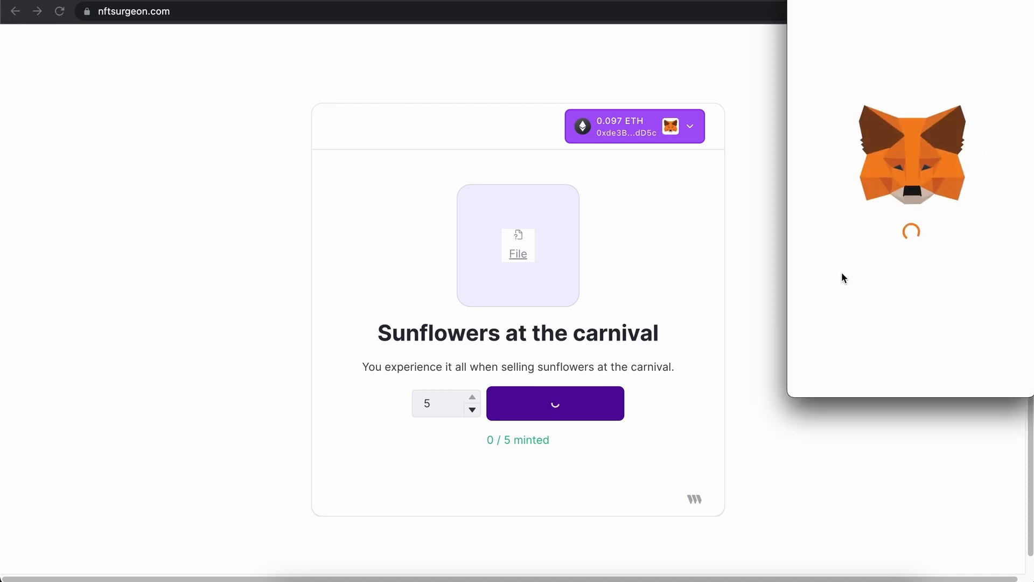
Step: Confirm the 5-NFT claim in MetaMask so the page reads 5 / 5 minted, Sold Out
scroll(935, 227, down, 3)
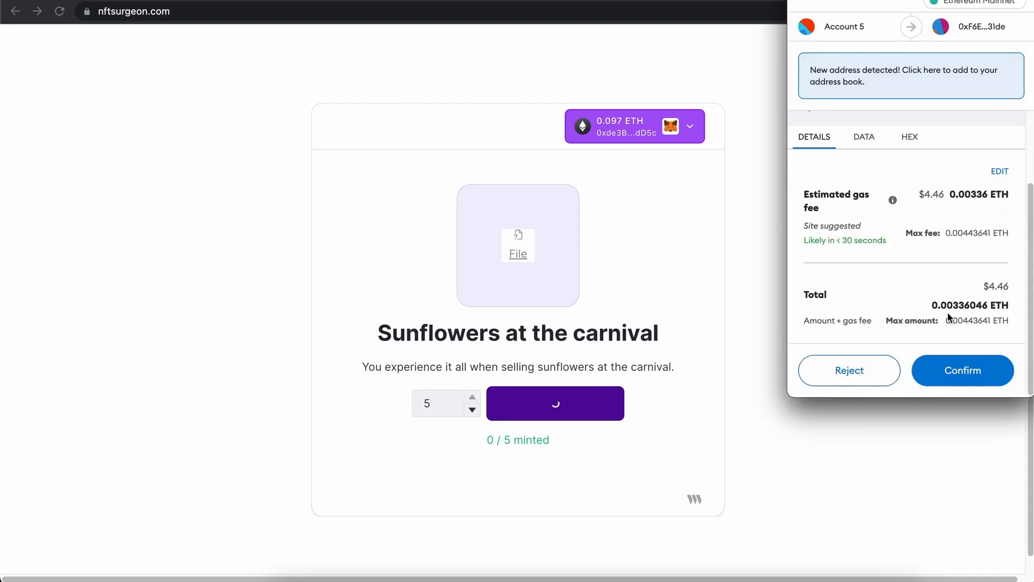
click(956, 377)
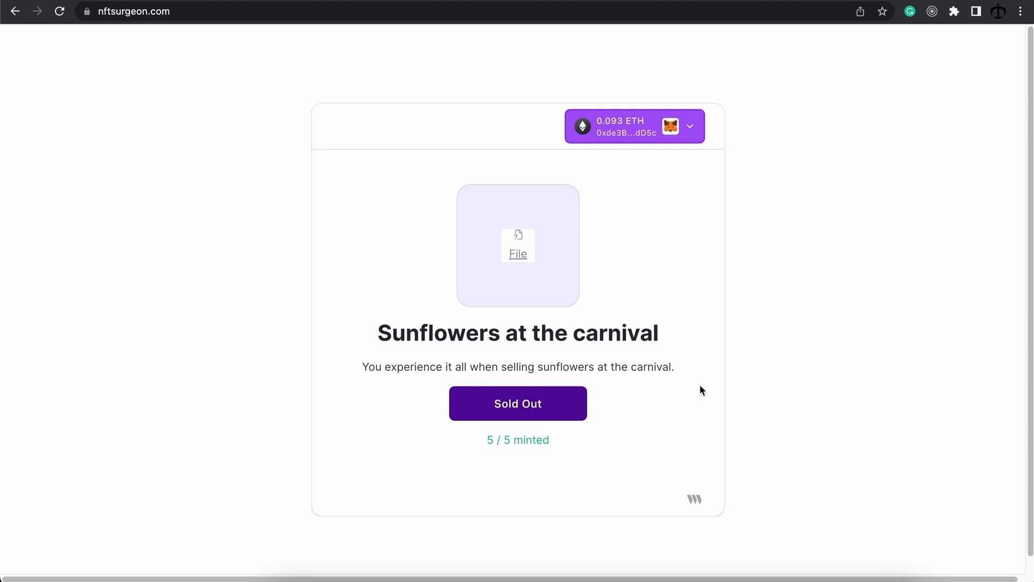
click(630, 0)
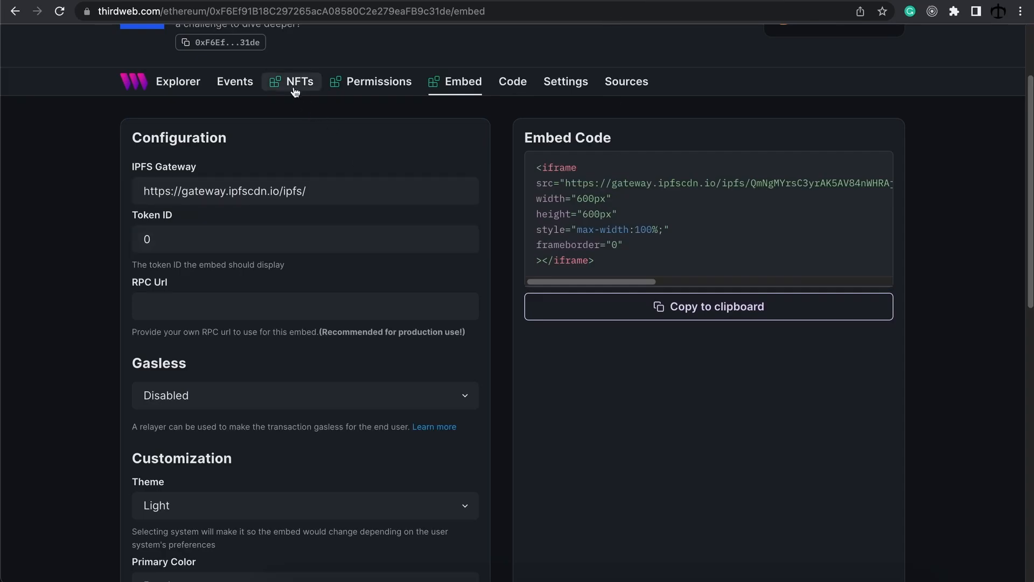
Step: Review the claim conditions of the Sunflowers at the carnival token (supply 5) in More Blue
click(295, 90)
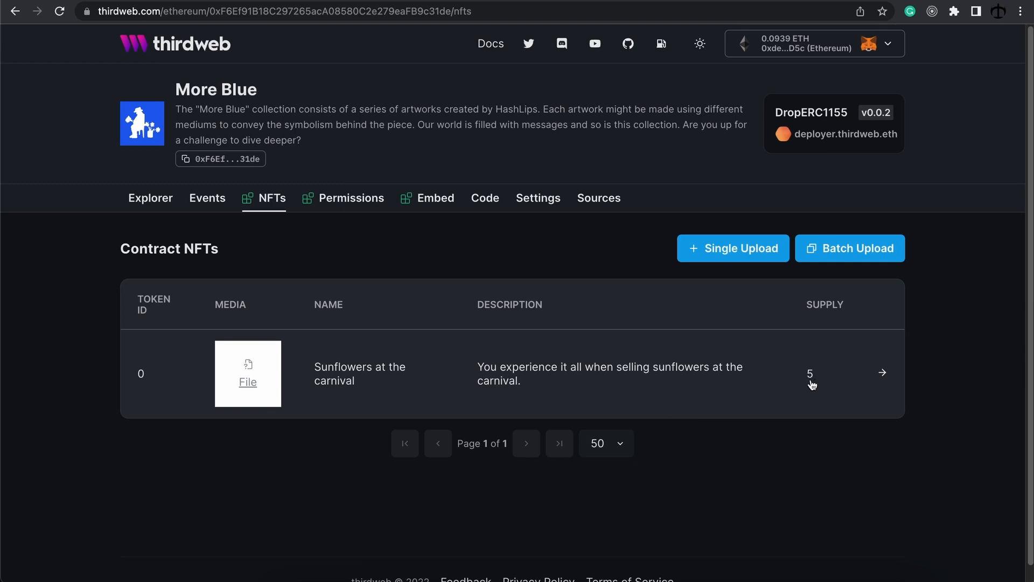
click(884, 374)
click(863, 181)
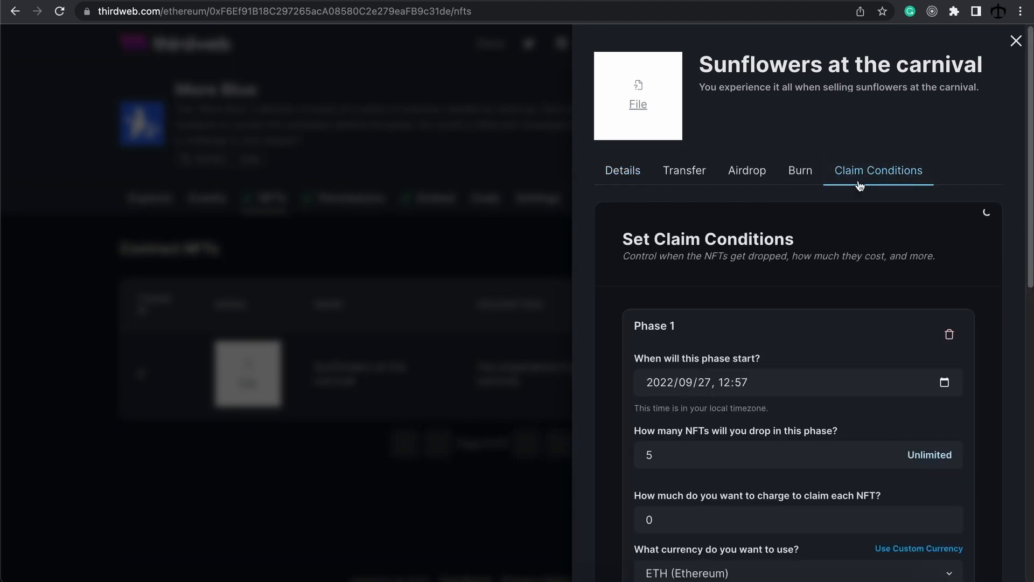
scroll(797, 369, down, 1)
scroll(796, 359, down, 5)
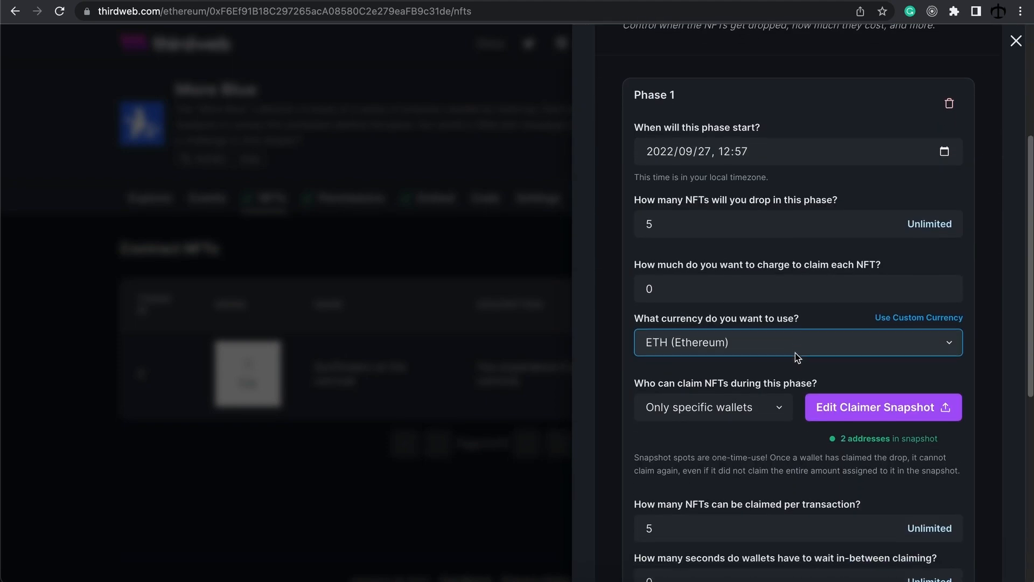
scroll(736, 263, up, 4)
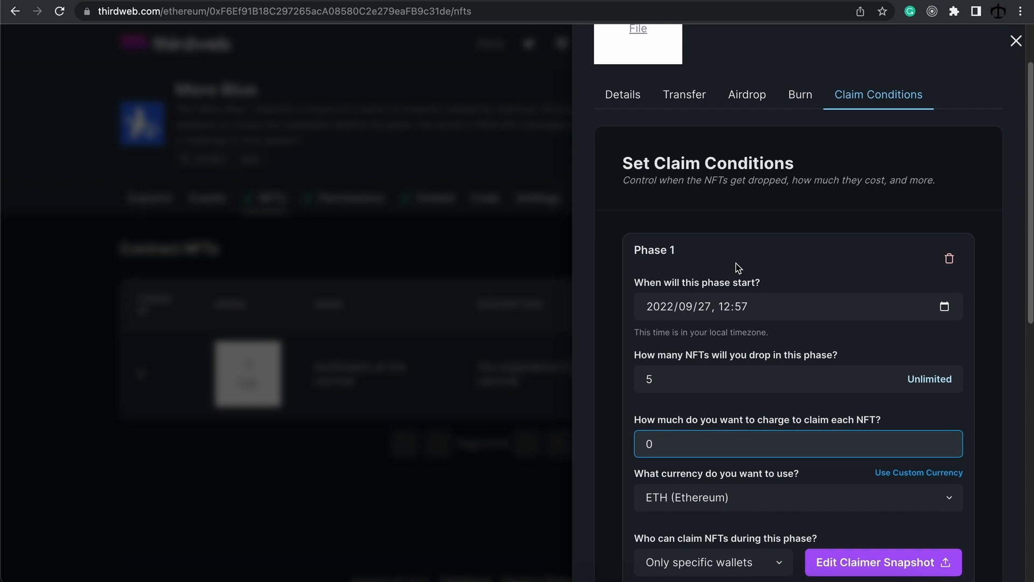
scroll(736, 263, down, 6)
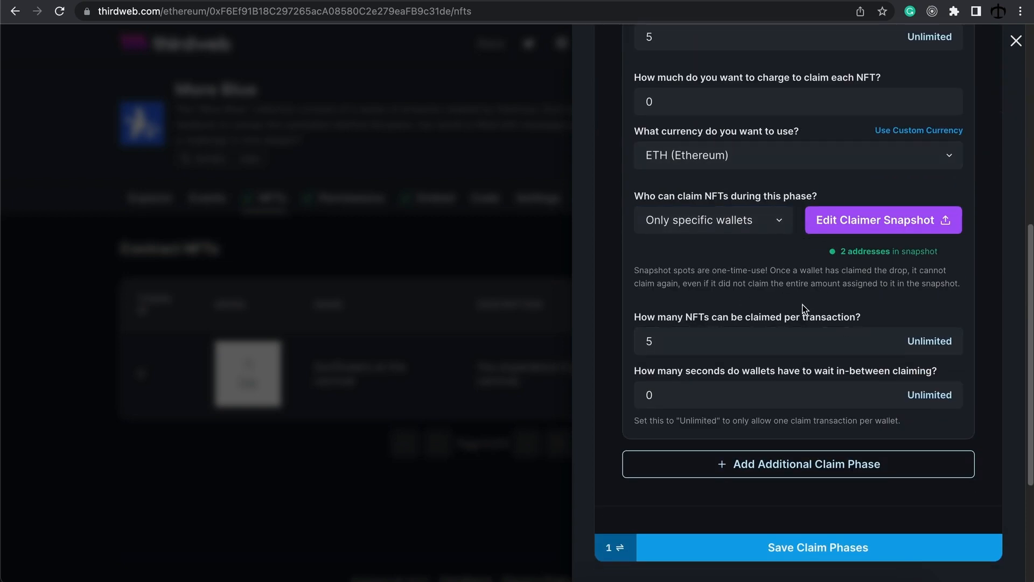
scroll(809, 308, up, 8)
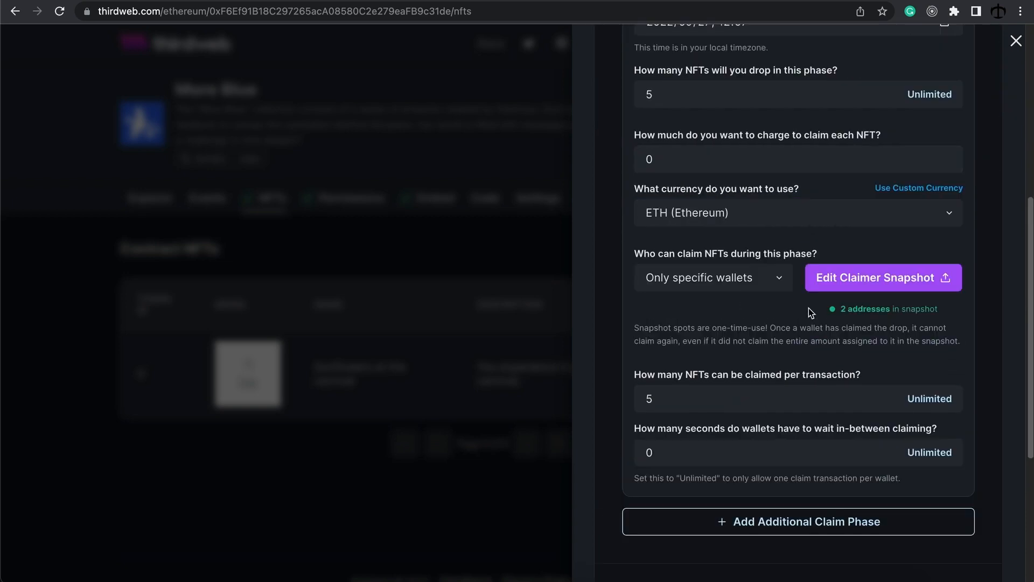
click(1016, 41)
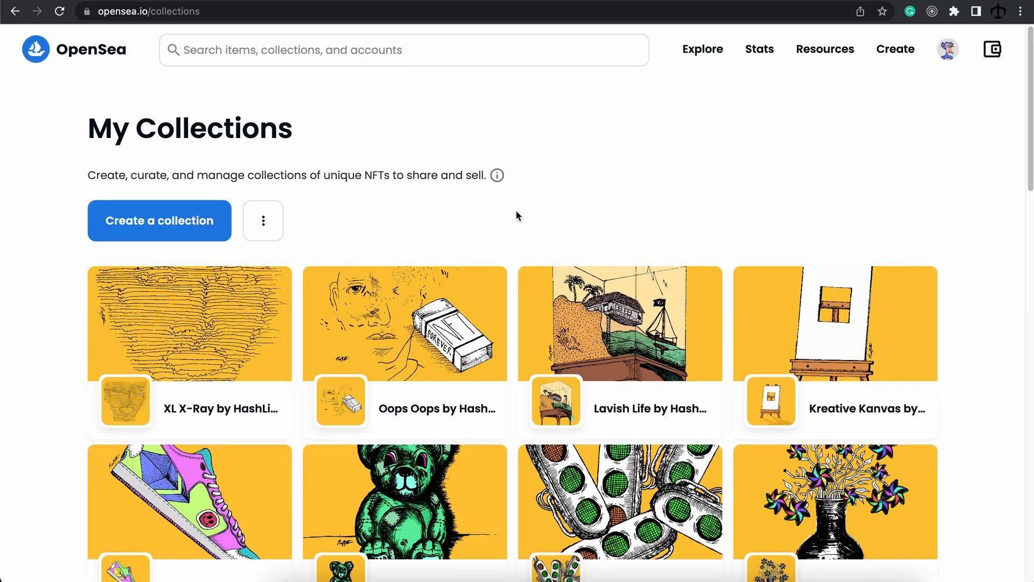
Step: Open the More Blue collection's edit options on OpenSea and sign the login request
click(58, 11)
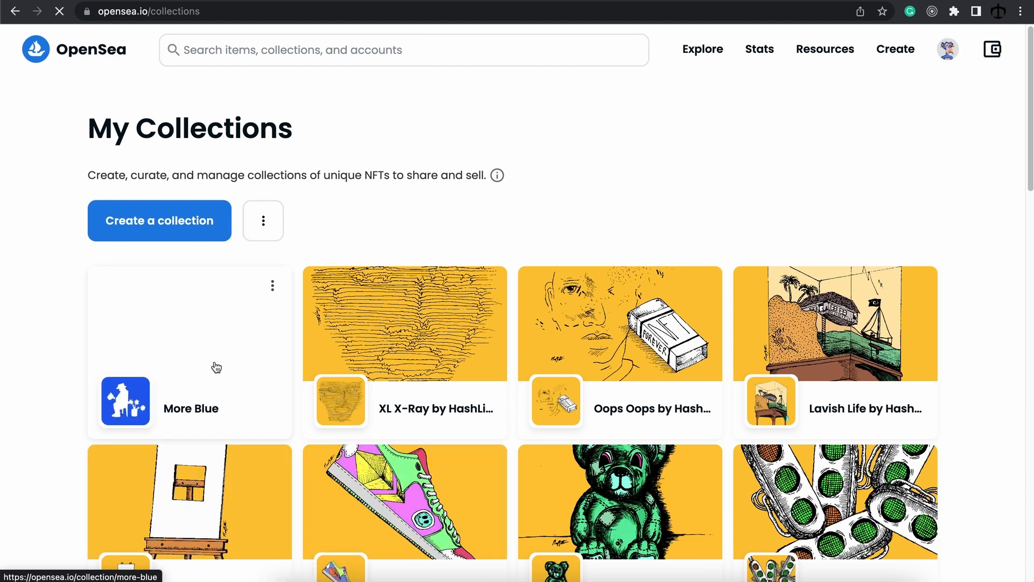
click(273, 286)
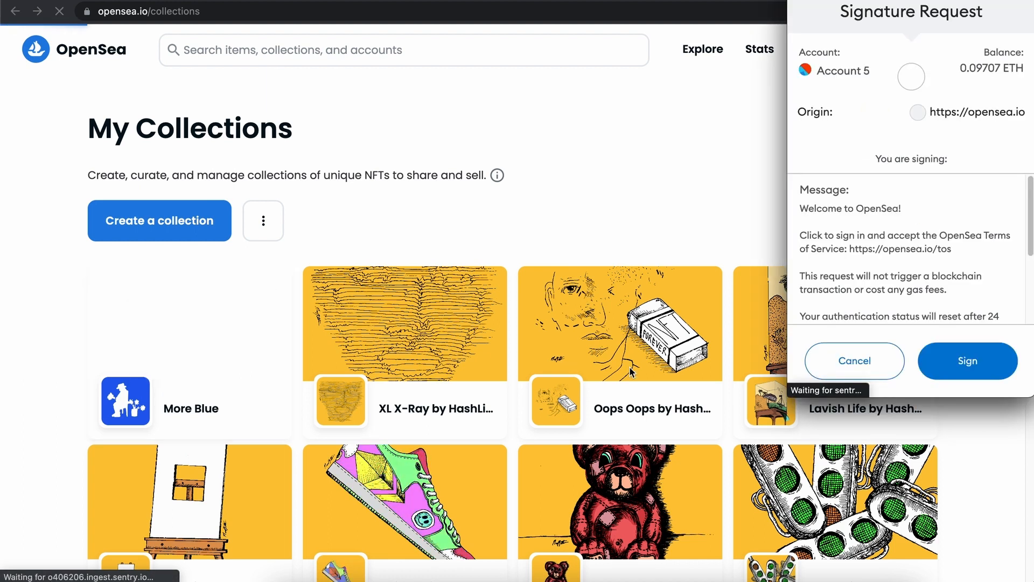
click(975, 360)
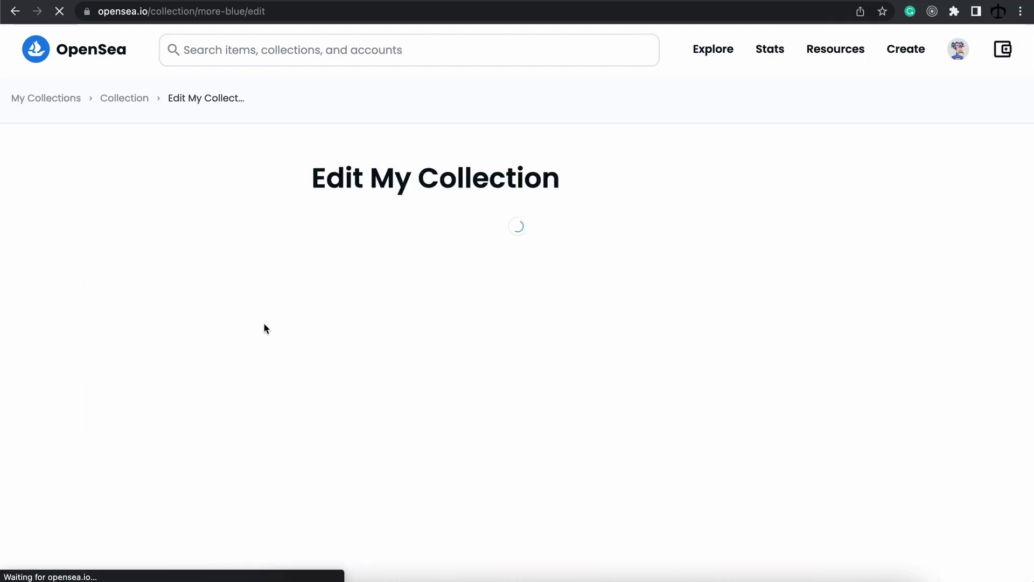
Step: Review More Blue settings: BLUE banner, Art category, 5.00% creator earnings, Covered display theme
scroll(612, 312, down, 2)
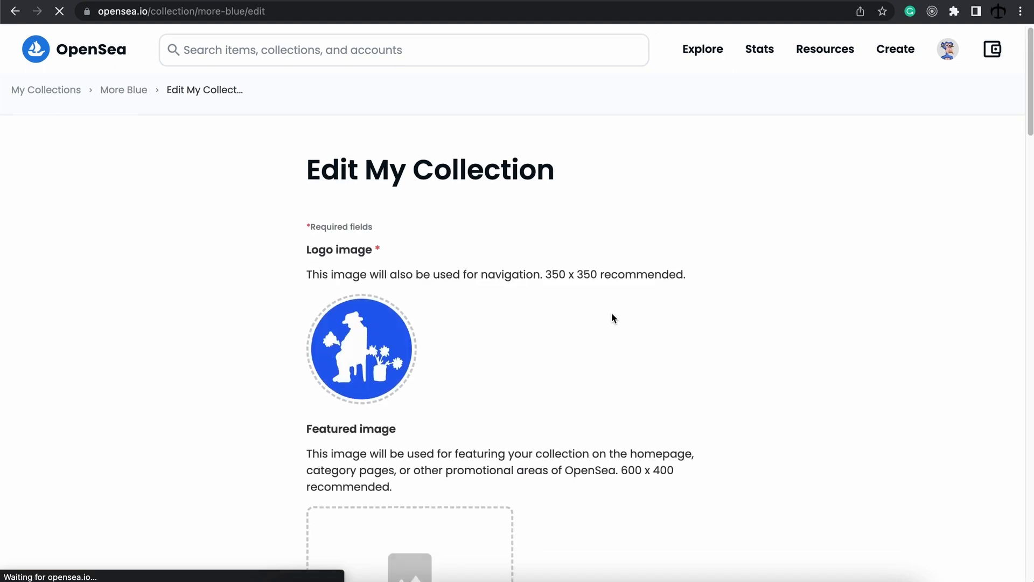
scroll(612, 311, down, 8)
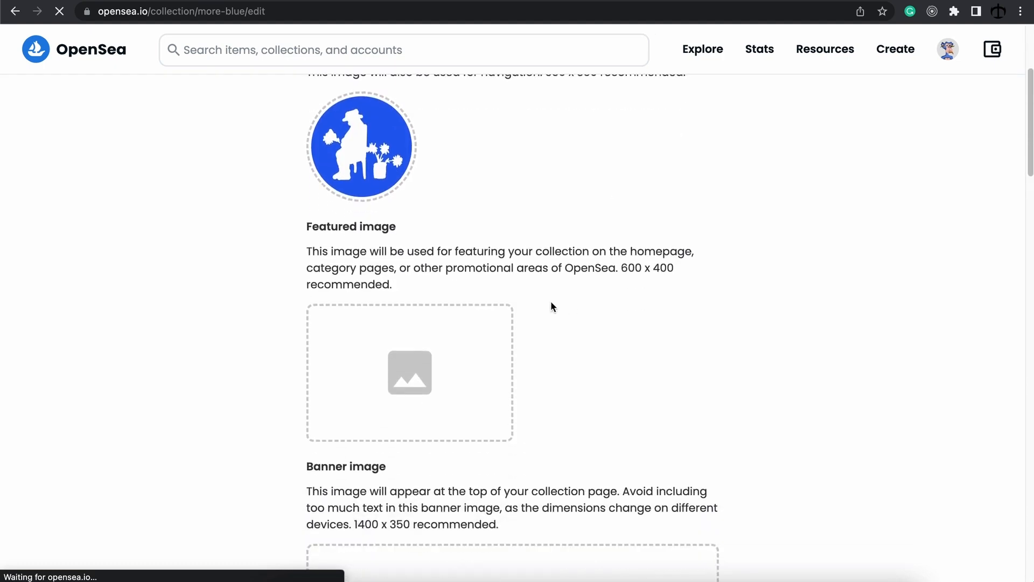
scroll(556, 242, up, 2)
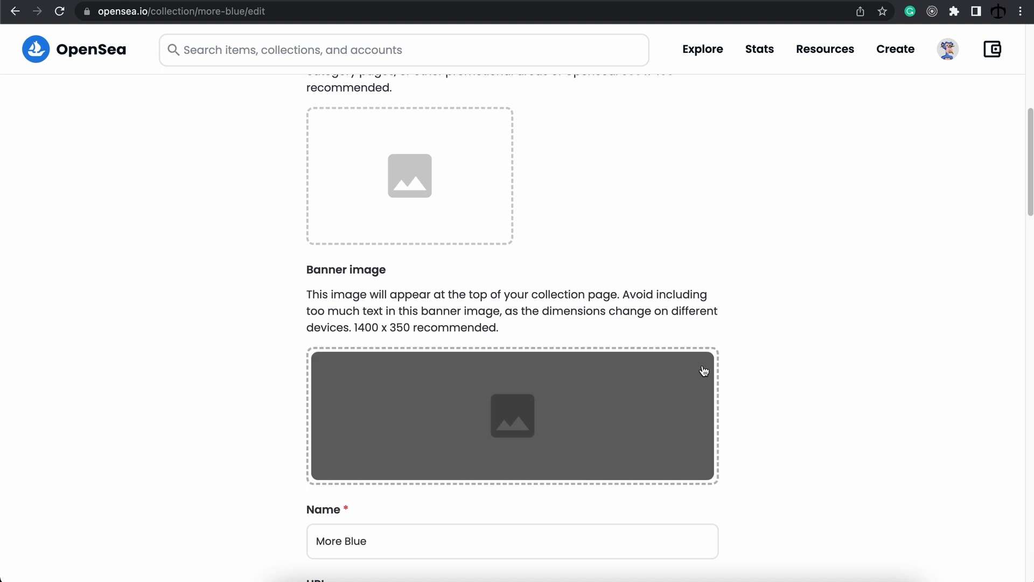
scroll(739, 225, down, 7)
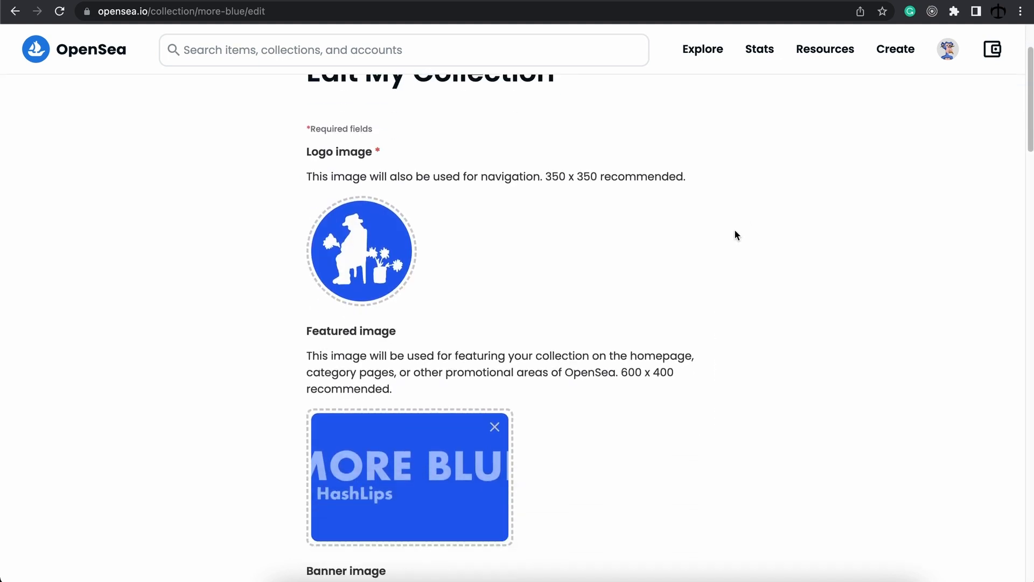
scroll(734, 237, down, 3)
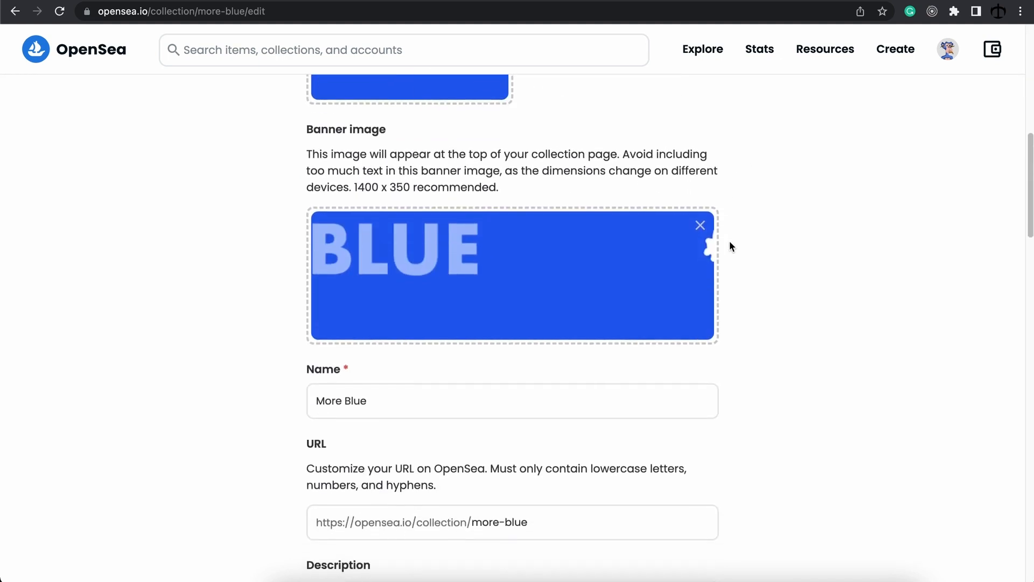
scroll(726, 259, down, 9)
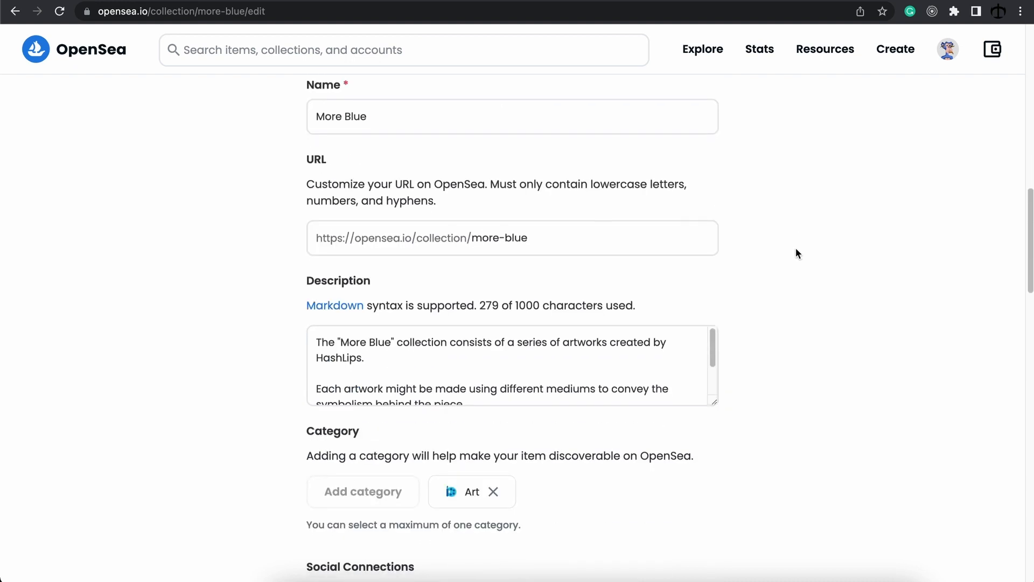
scroll(787, 240, down, 7)
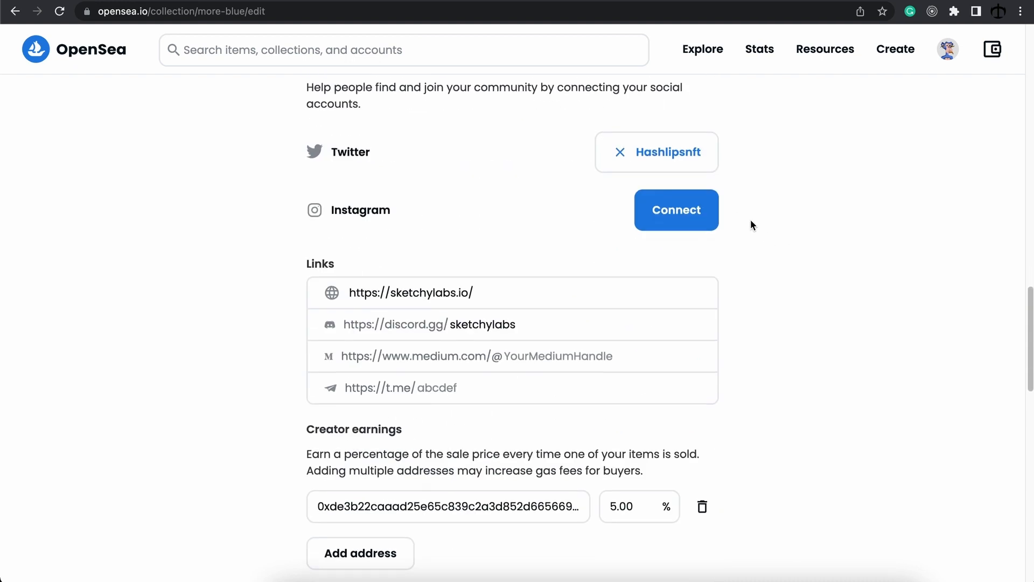
scroll(742, 286, down, 6)
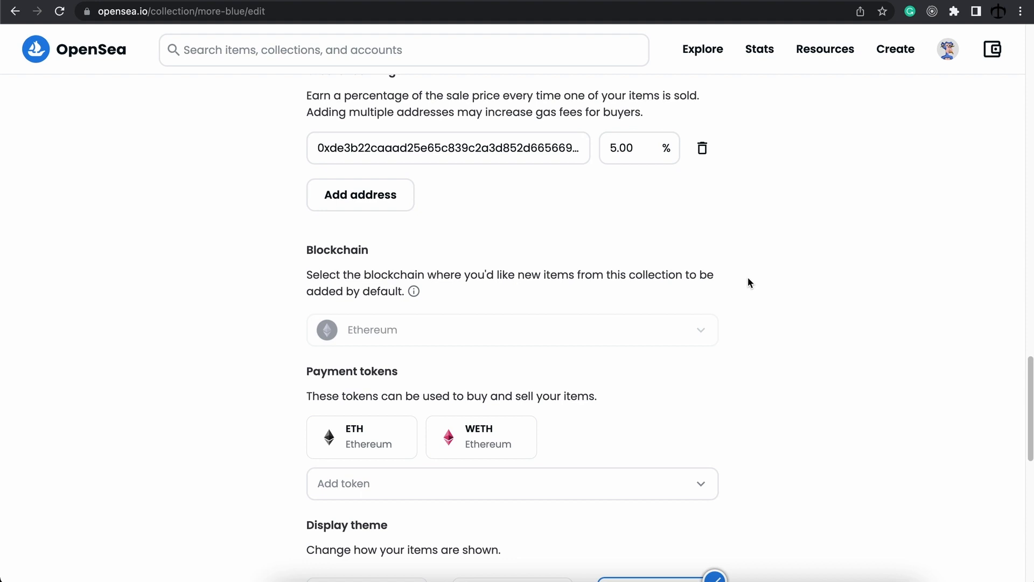
scroll(749, 280, down, 3)
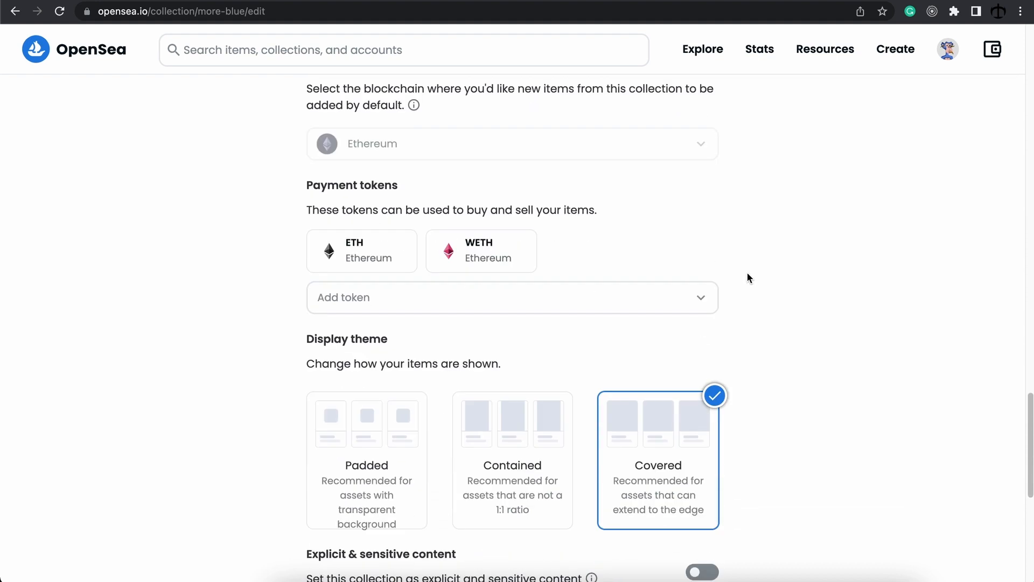
scroll(748, 278, down, 5)
scroll(748, 276, down, 3)
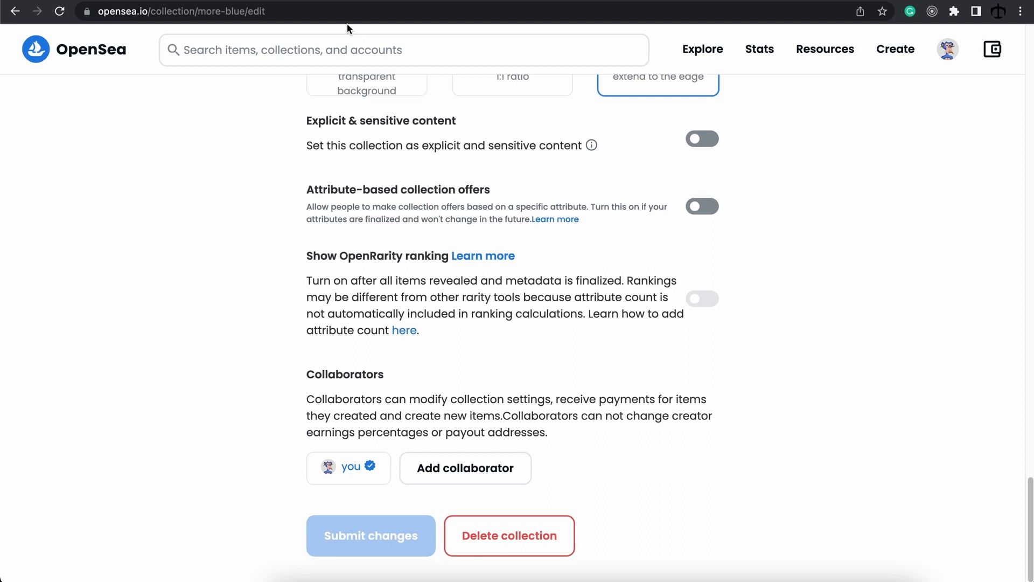
click(354, 45)
Step: Search 'more blue', open the public More Blue collection and its Sunflowers at the carnival item
text(more)
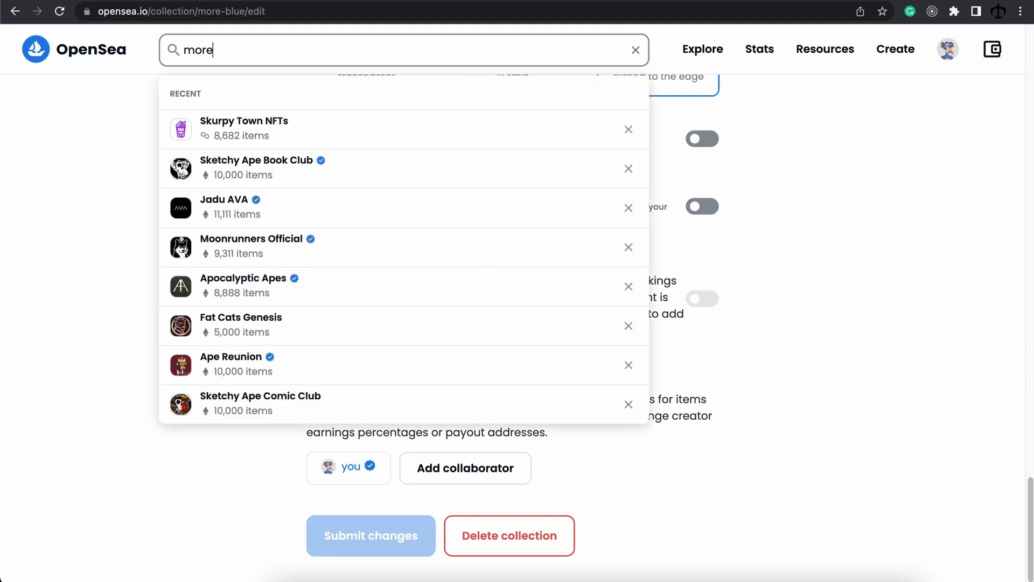
text( blue)
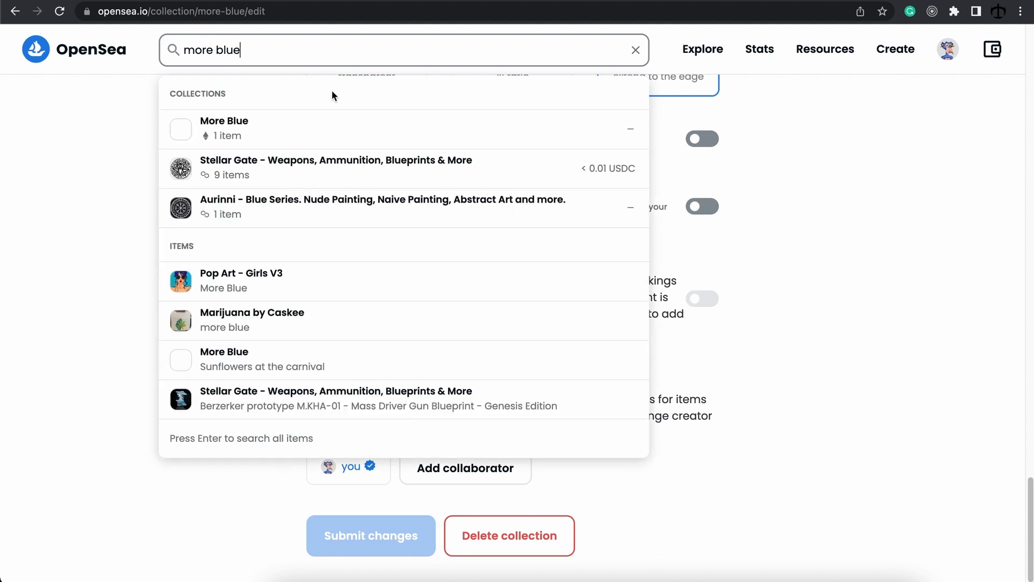
click(227, 128)
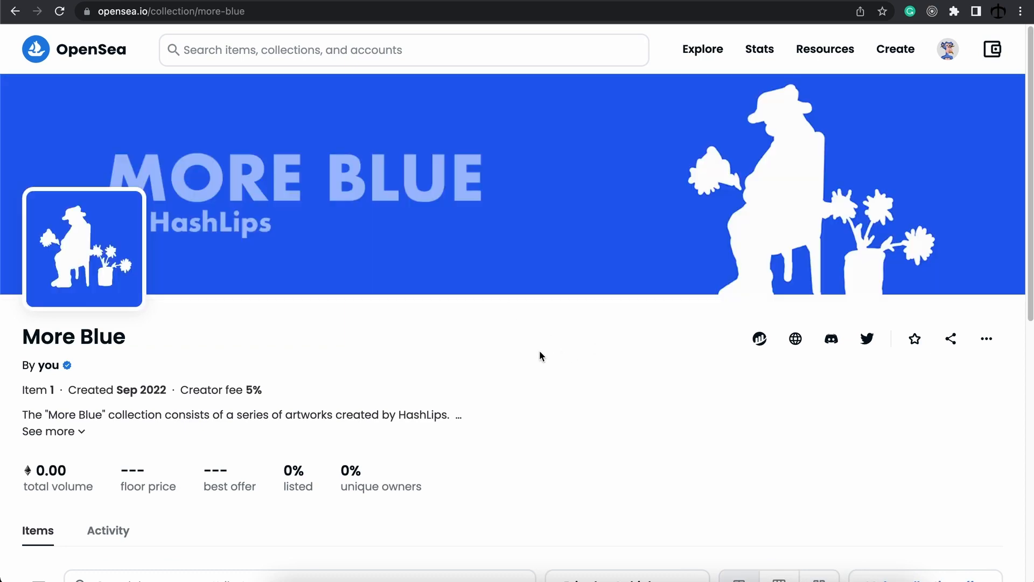
scroll(540, 353, down, 9)
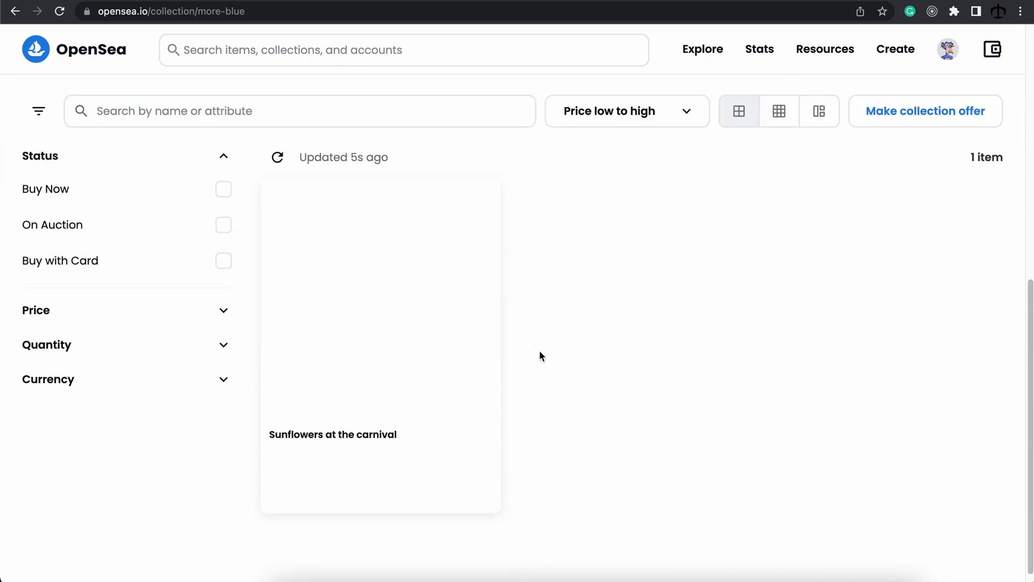
scroll(540, 353, up, 1)
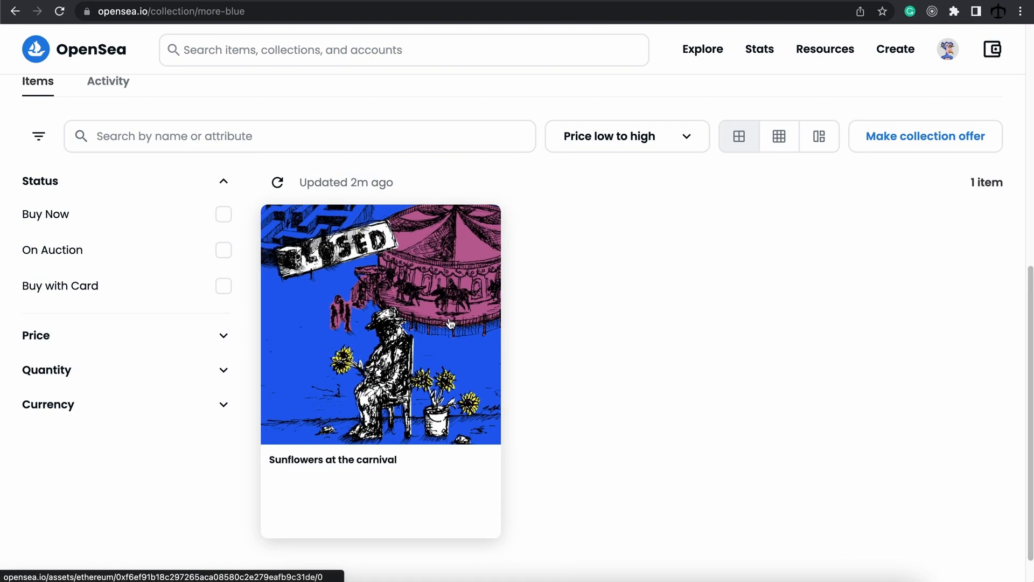
click(450, 323)
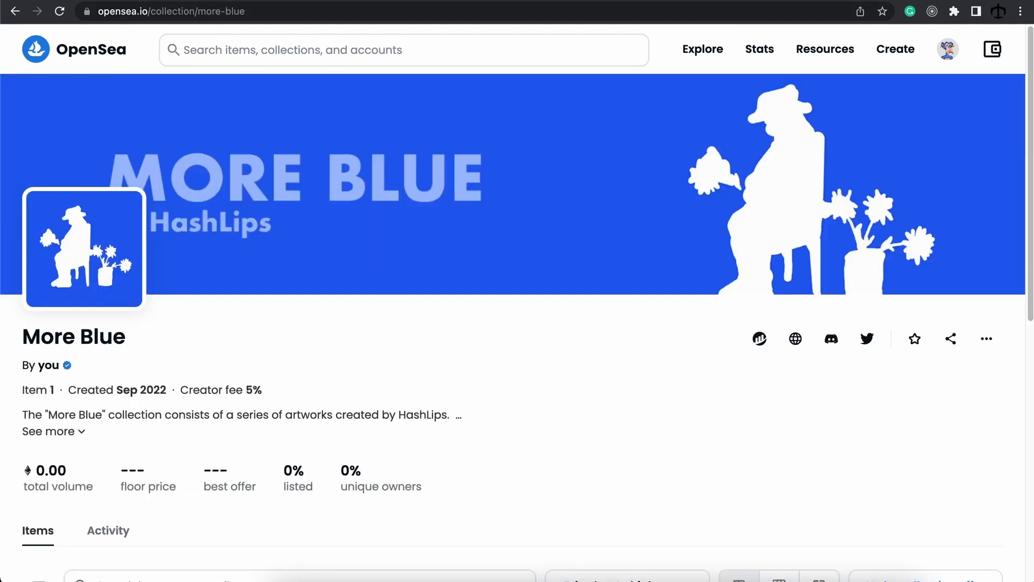
Step: Check the claim phase of the Sunflowers at the carnival token in thirdweb
click(759, 0)
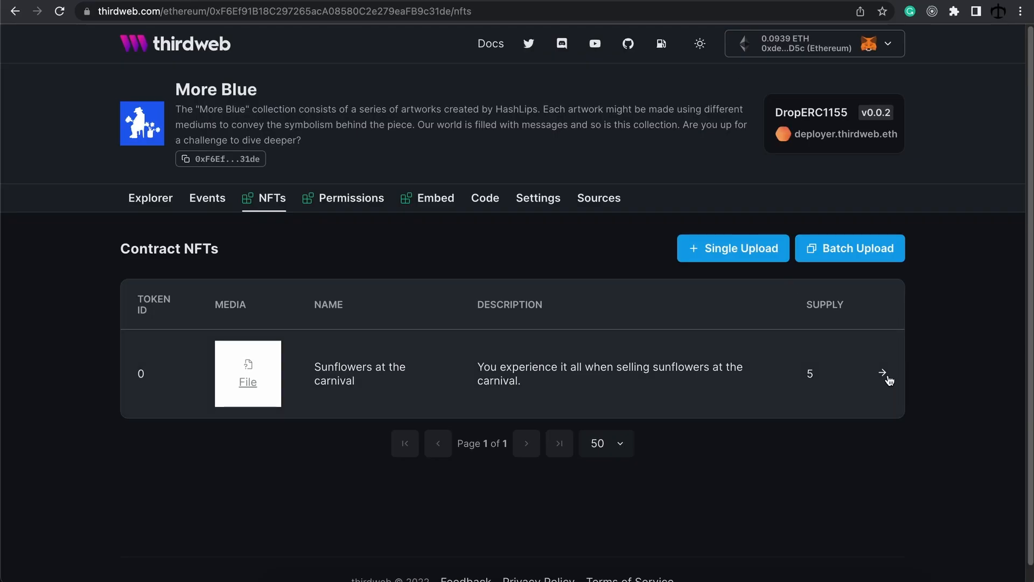
click(884, 376)
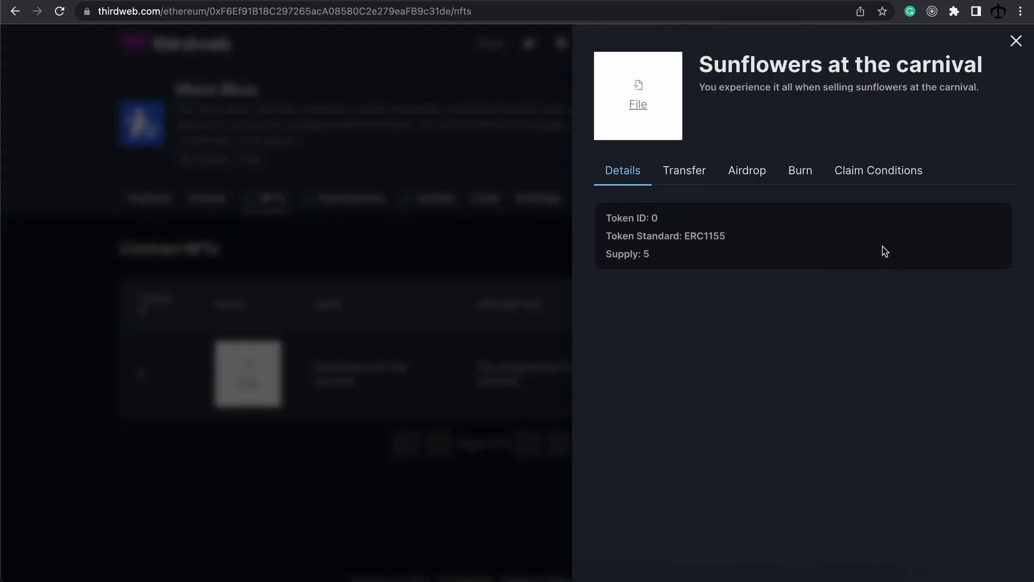
click(878, 171)
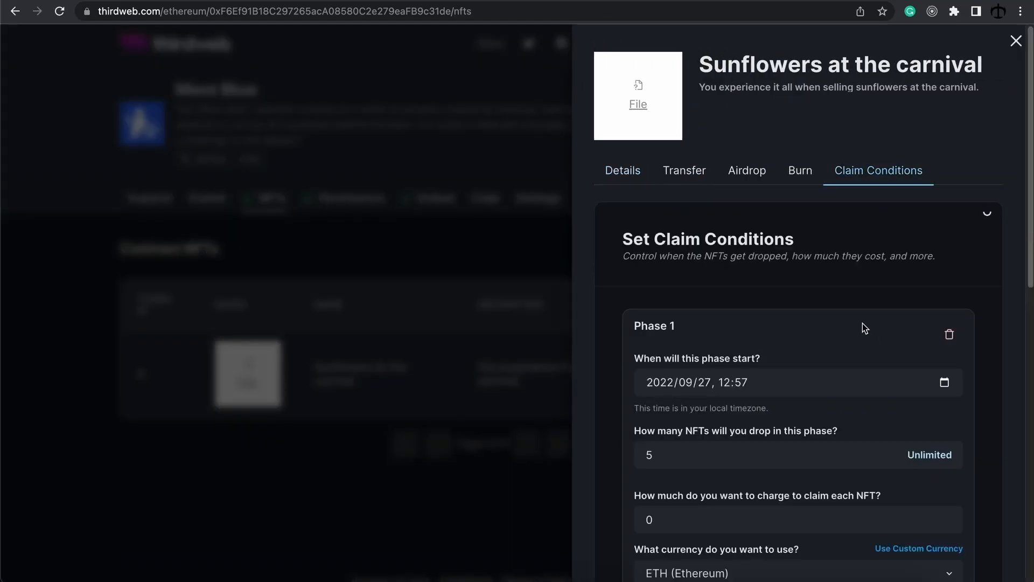
scroll(862, 326, down, 8)
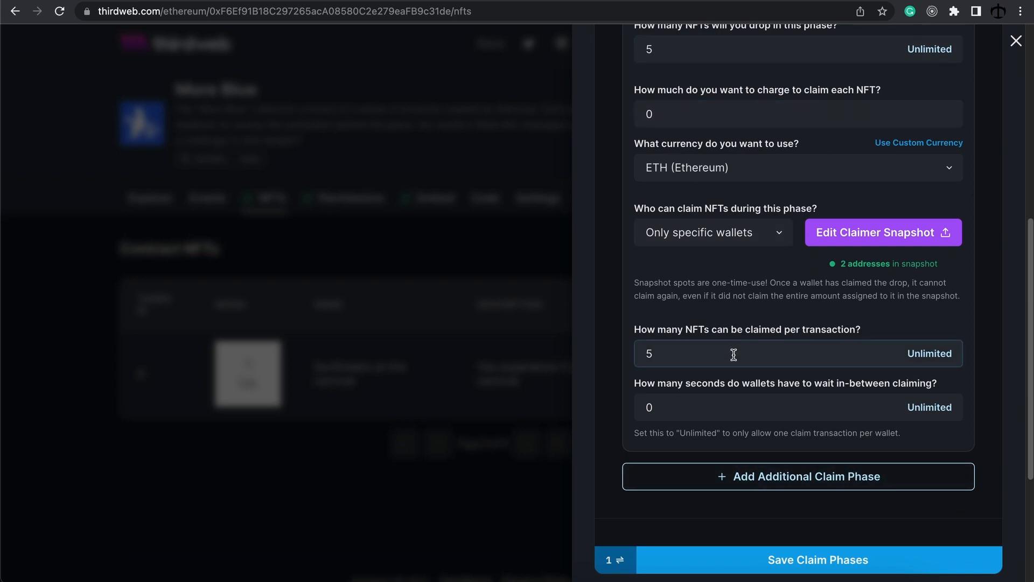
scroll(733, 354, up, 3)
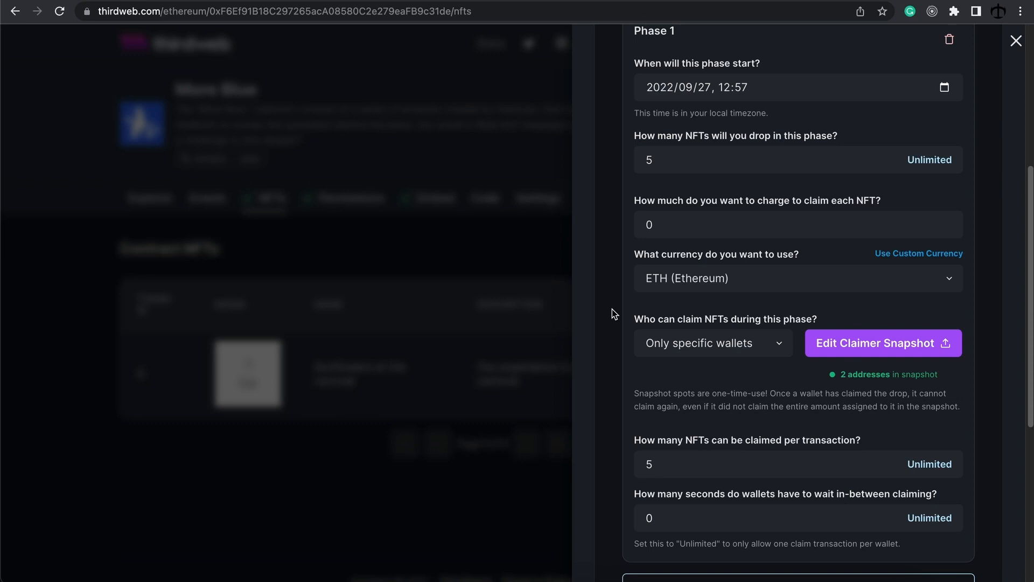
scroll(616, 312, up, 1)
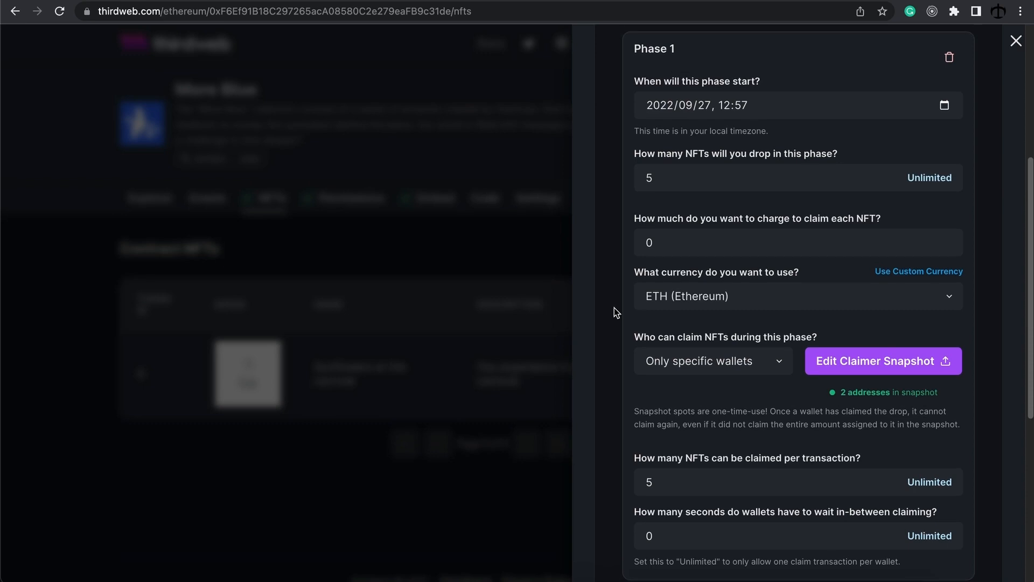
scroll(614, 308, up, 1)
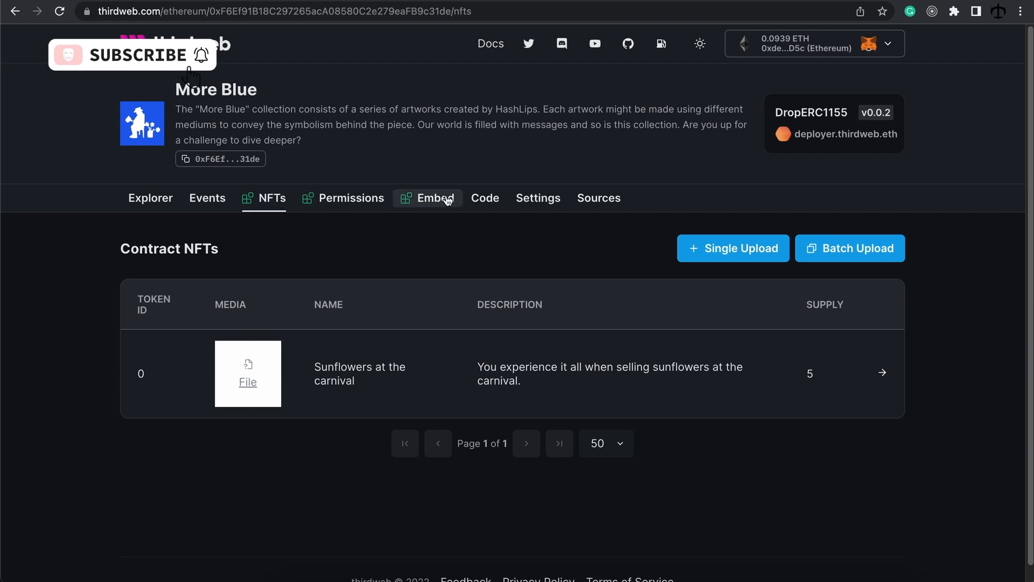
Step: View the drop's embed code, then return to the More Blue collection on OpenSea
click(429, 198)
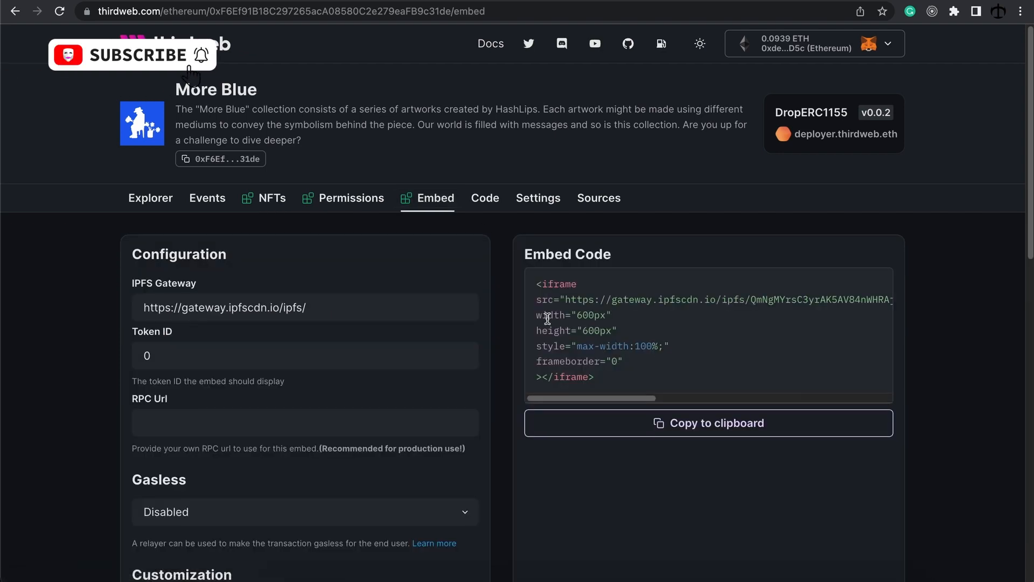
click(272, 199)
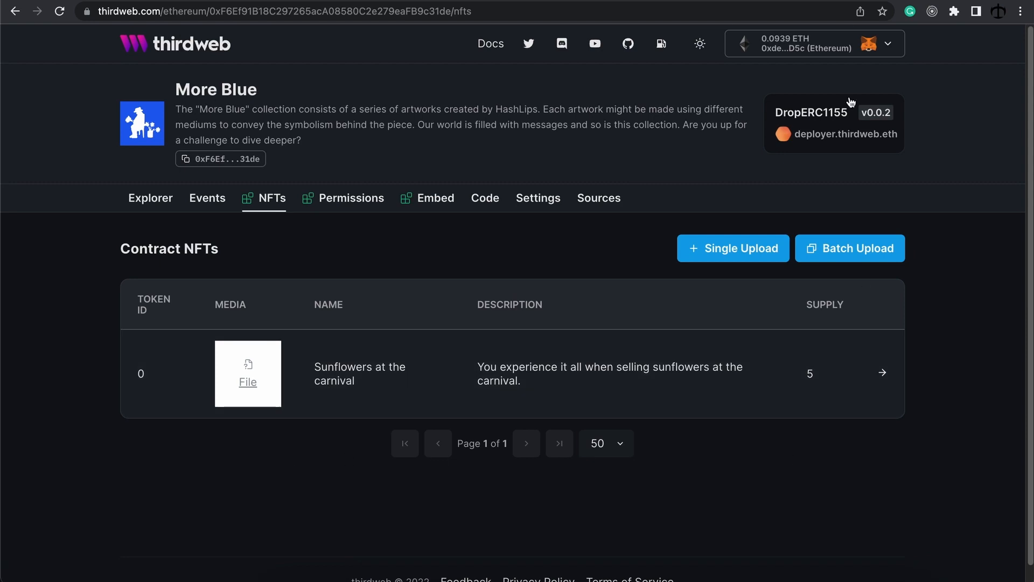
click(860, 0)
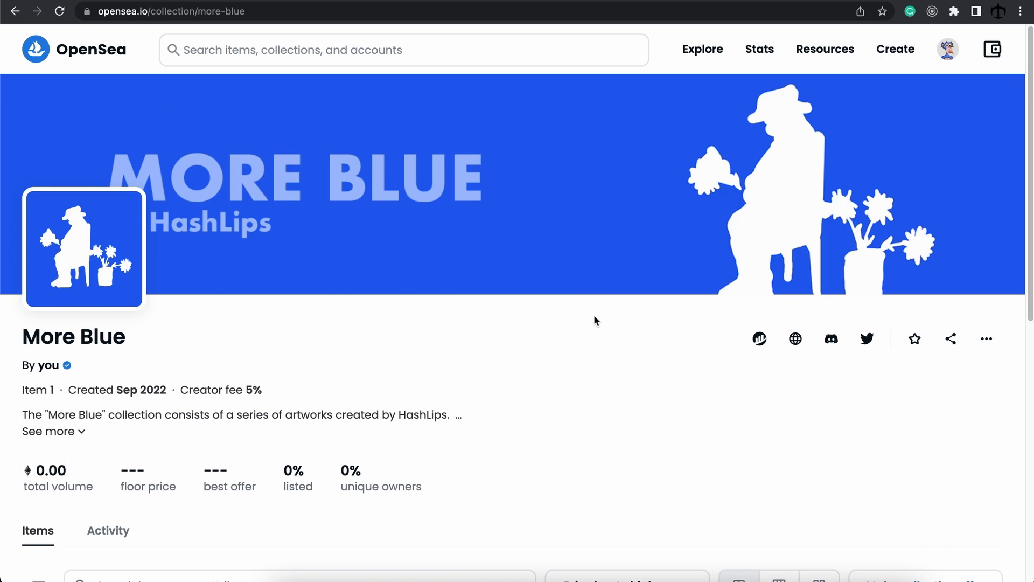
Step: Scroll through the collection items, ending on Sketchy Ape Book Club (10.0K items, 0.02 floor)
scroll(594, 318, down, 5)
scroll(589, 331, down, 3)
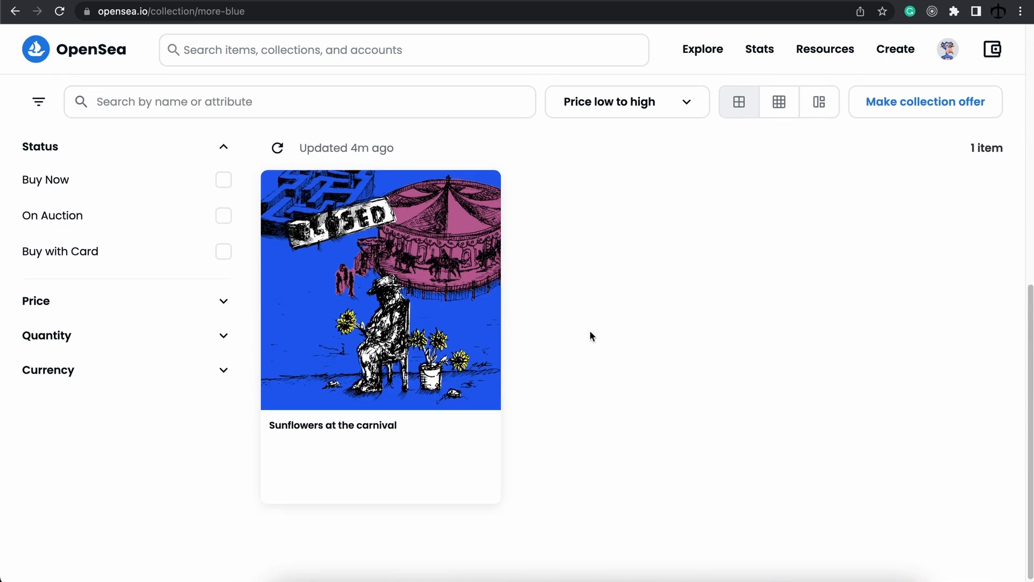
scroll(718, 372, up, 10)
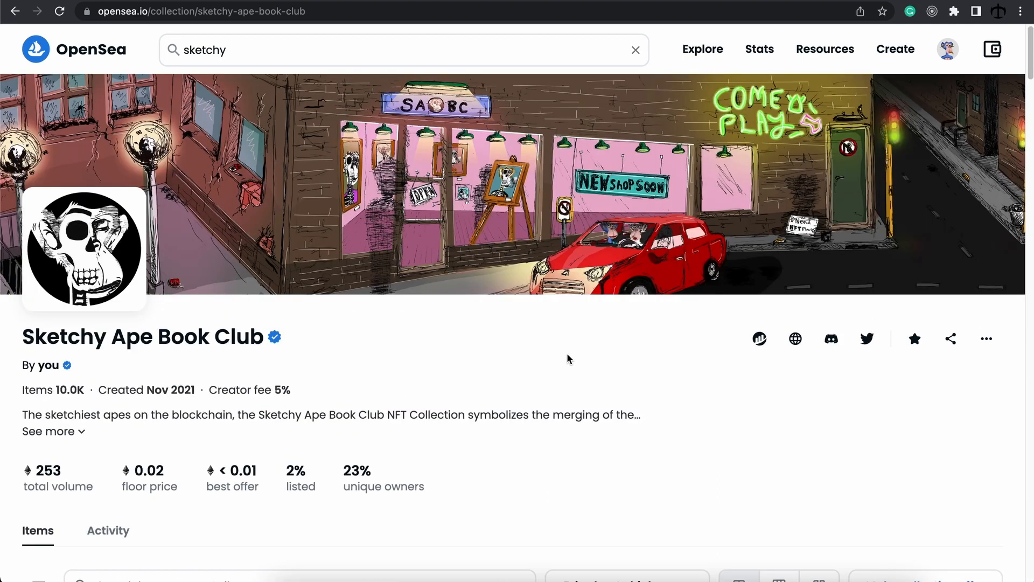
scroll(567, 359, down, 8)
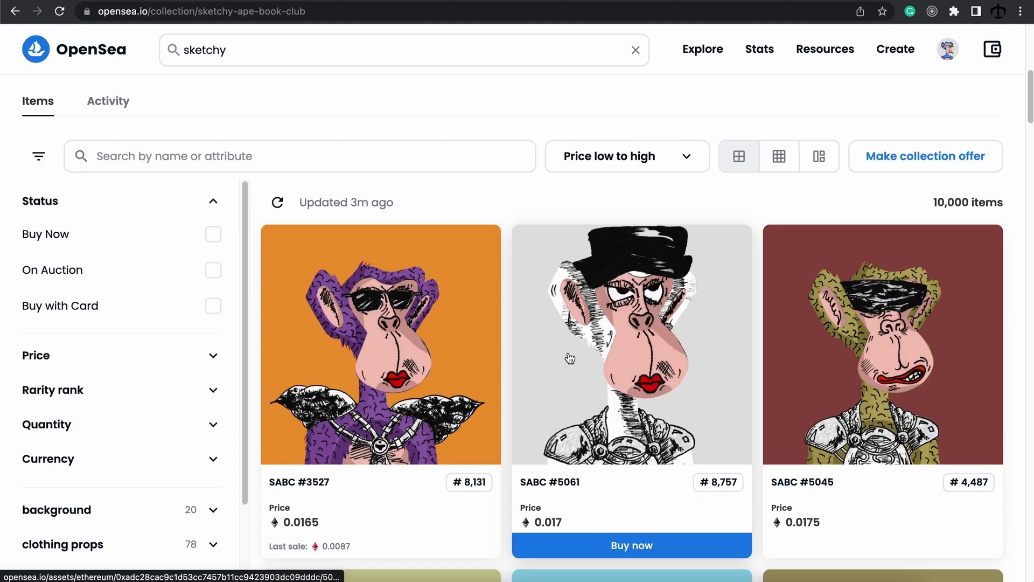
scroll(569, 358, down, 13)
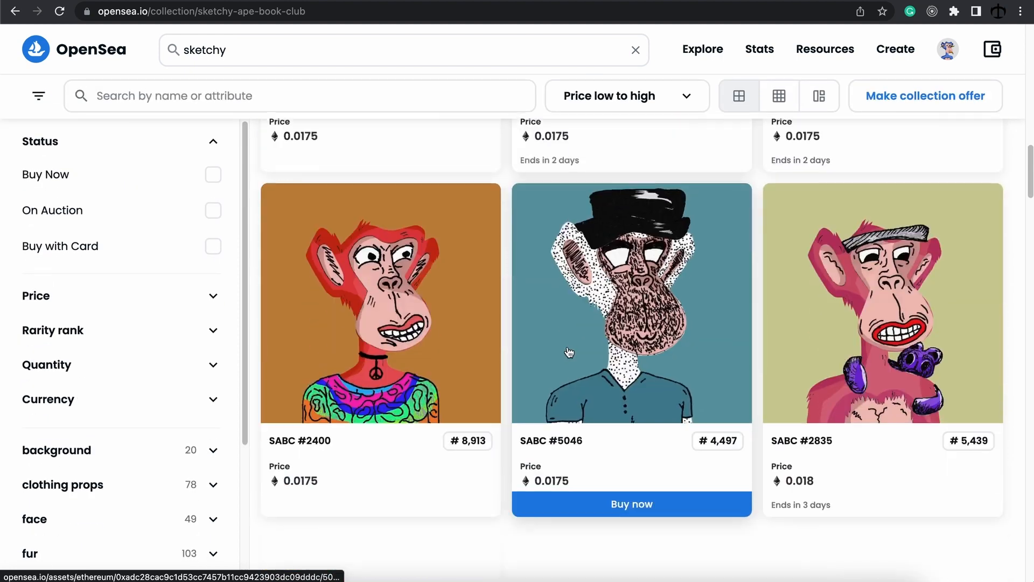
scroll(570, 353, down, 2)
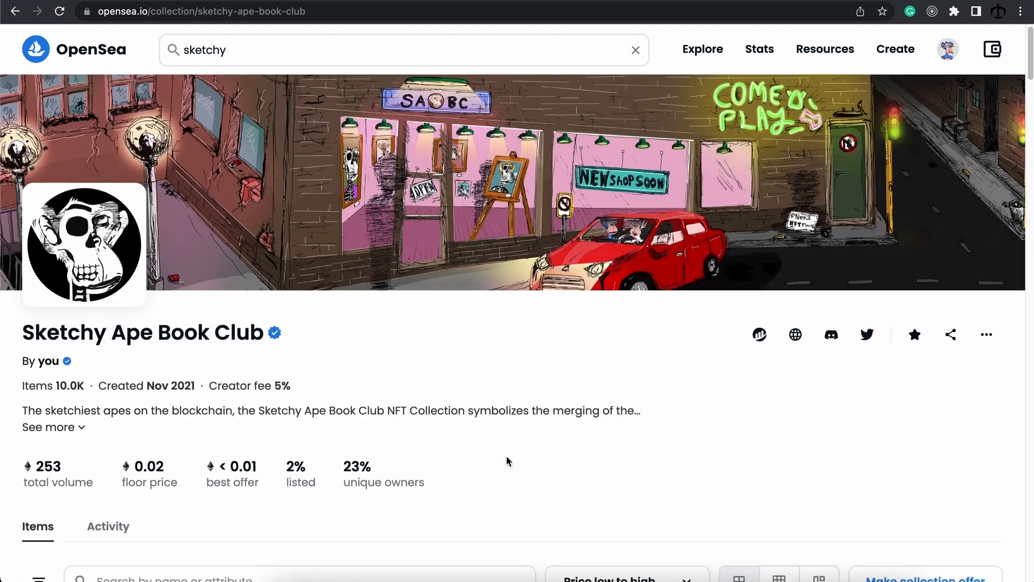
scroll(506, 457, up, 1)
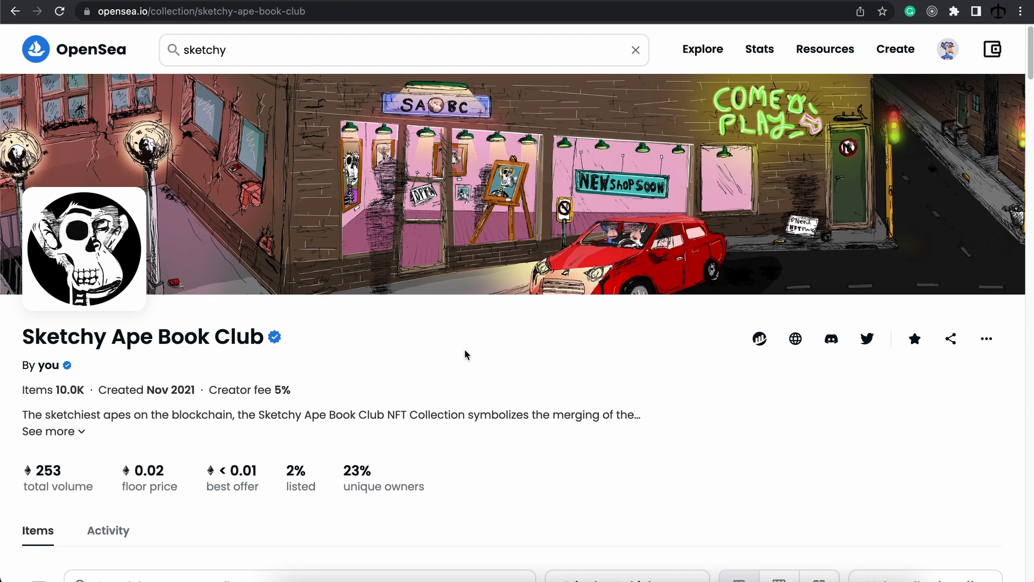